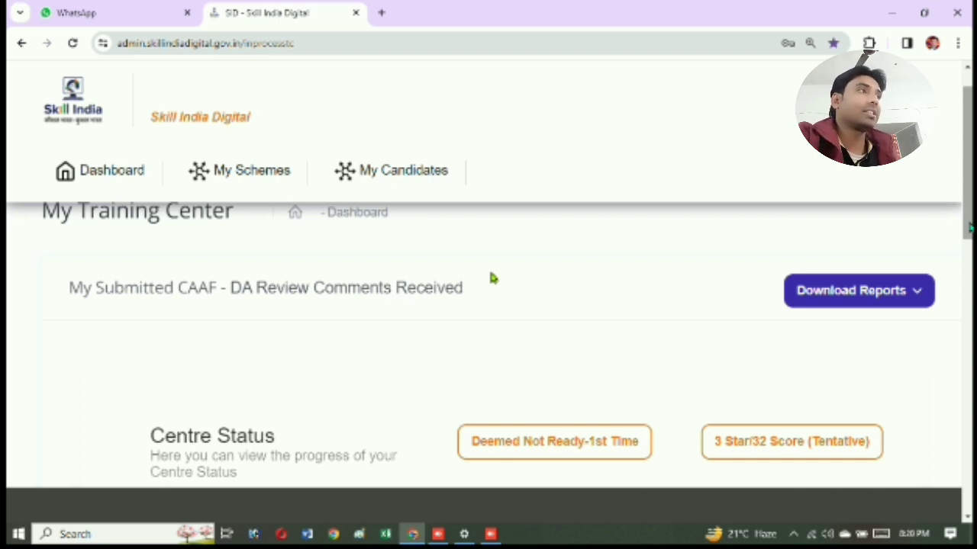
Step: List the downloadable reports for the submitted CAAF, and open the training centre's CAAF form for editing and re-submission
scroll(492, 278, down, 1)
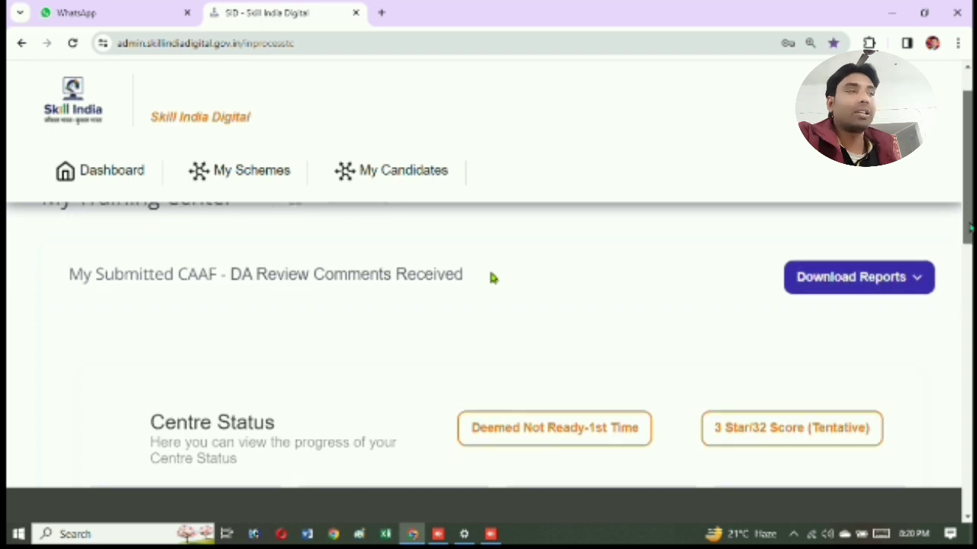
scroll(493, 278, down, 1)
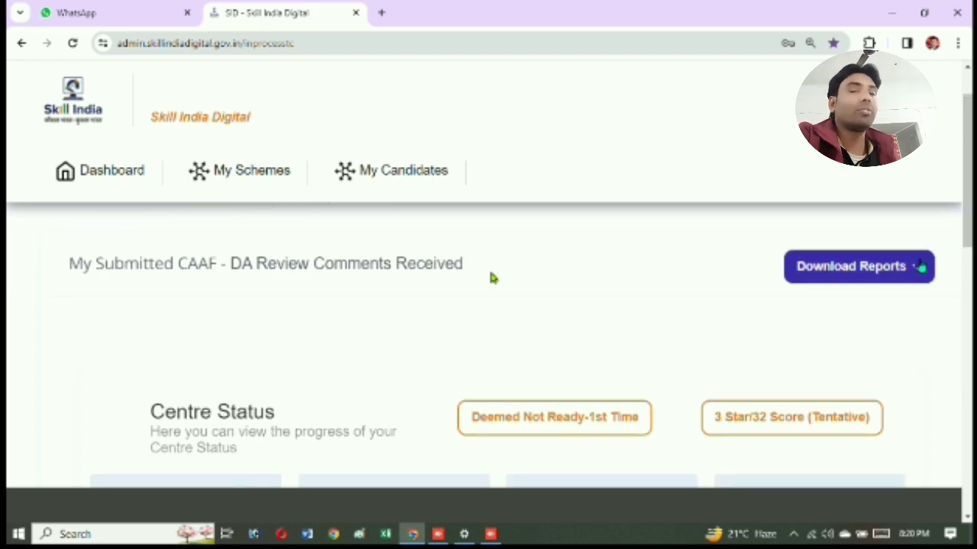
click(920, 264)
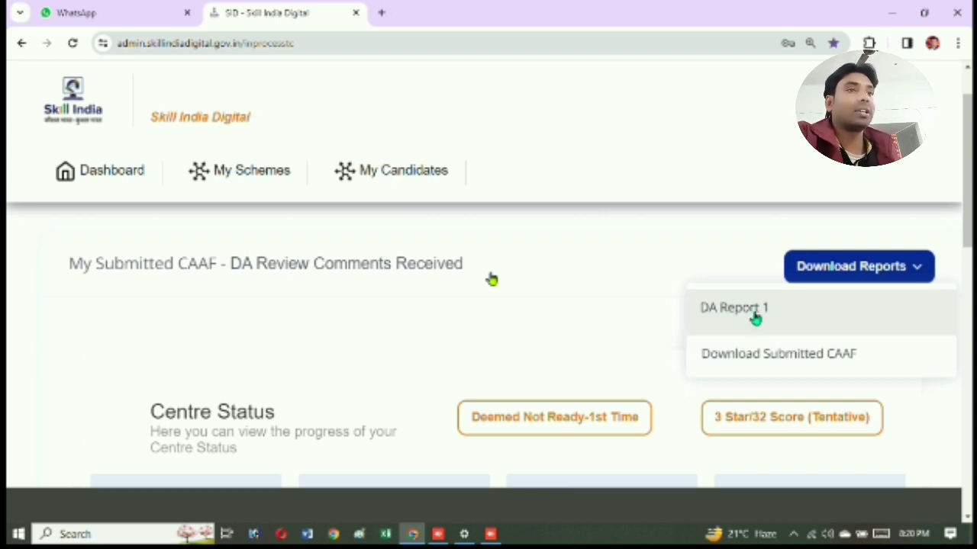
drag(970, 240, 970, 247)
scroll(491, 279, down, 3)
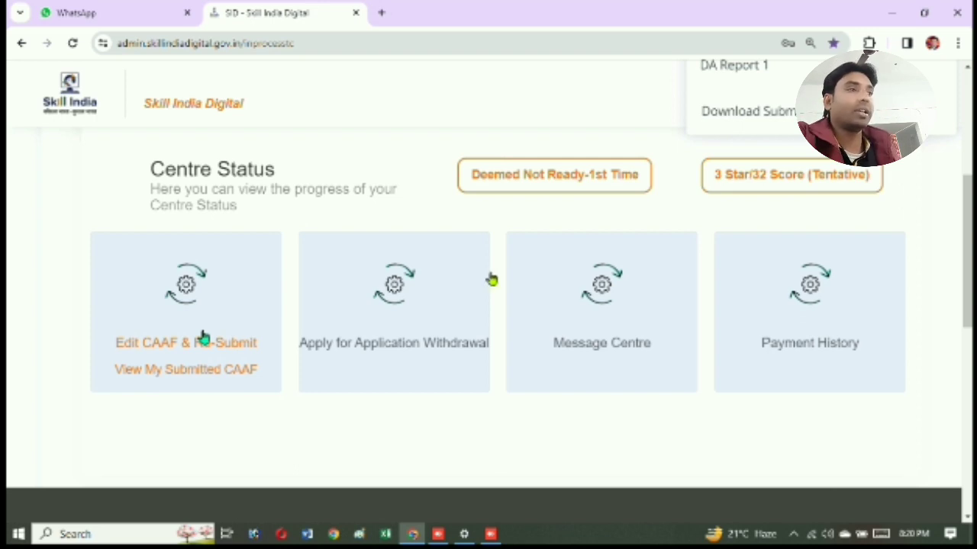
click(176, 367)
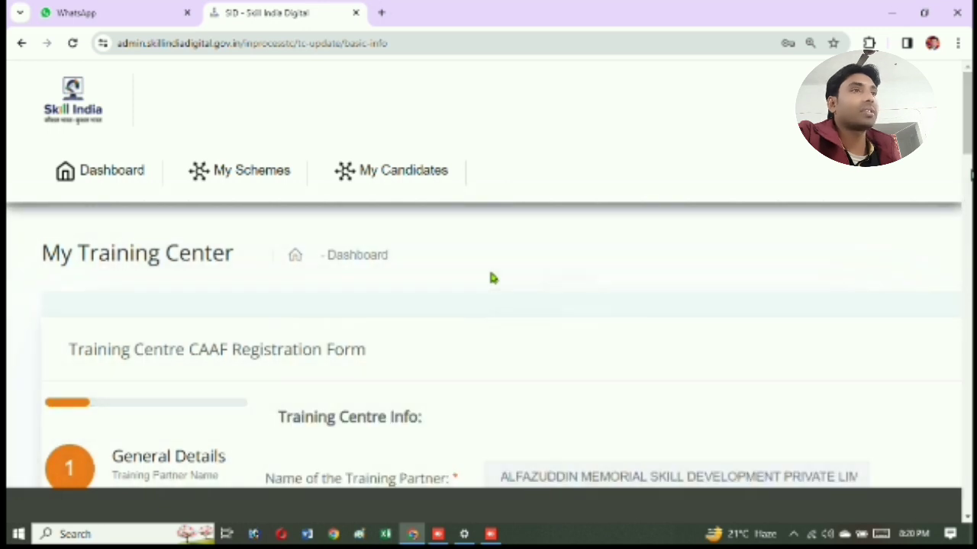
Step: Review the training centre info in General Details, including partner name, centre name, centre type, social media links and website
scroll(492, 278, down, 6)
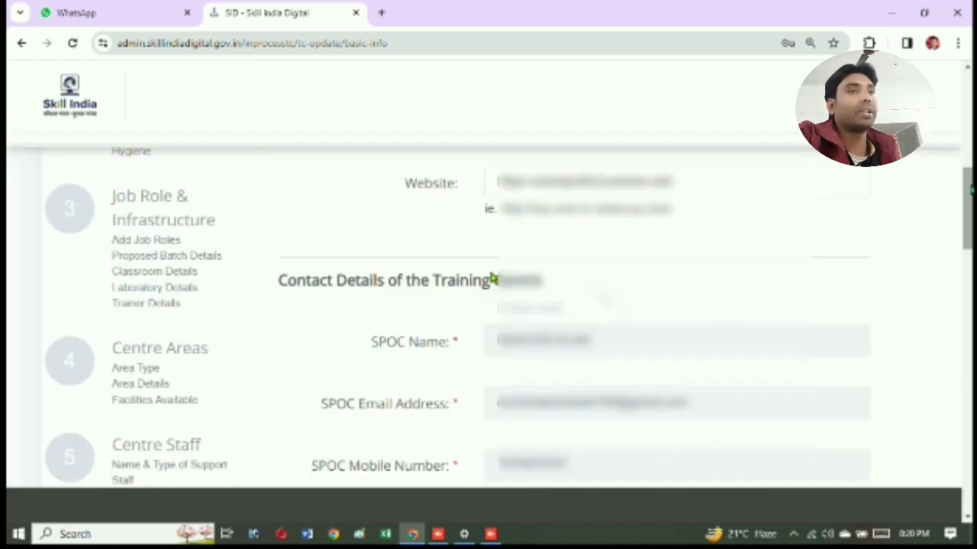
scroll(492, 279, up, 5)
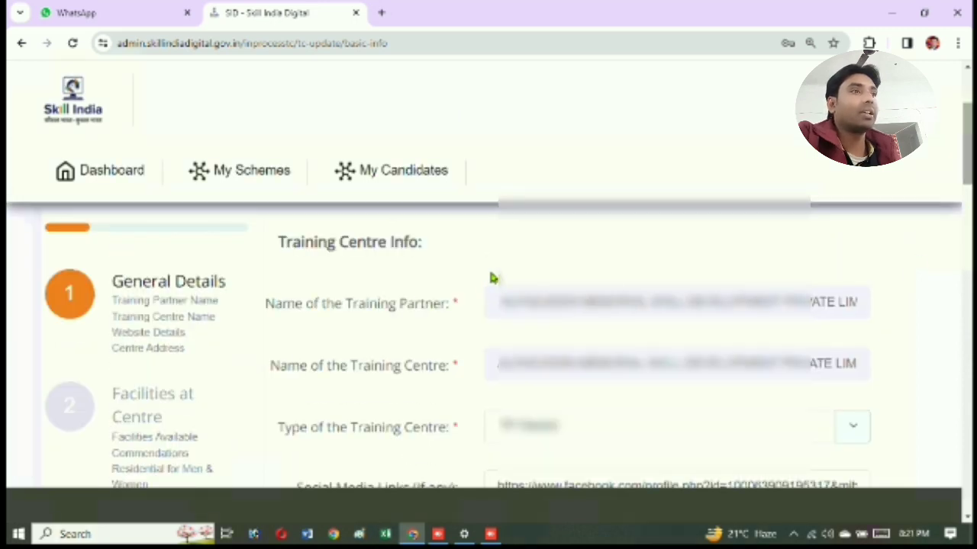
scroll(492, 279, down, 1)
scroll(492, 278, down, 2)
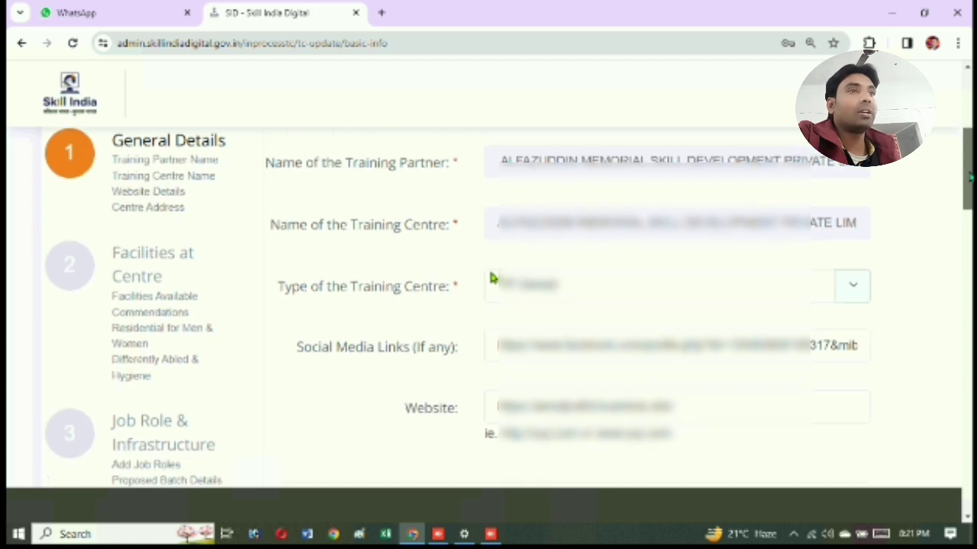
scroll(492, 278, down, 2)
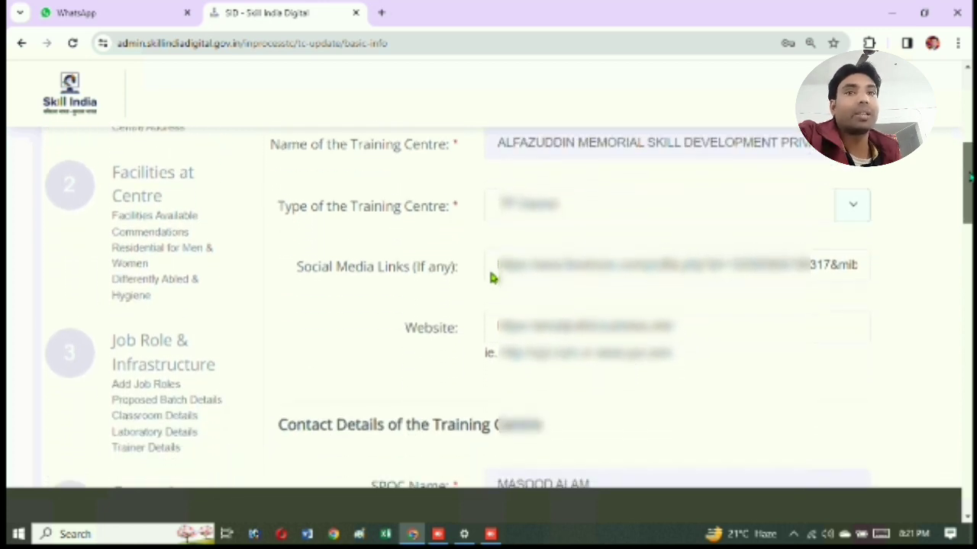
scroll(492, 278, down, 1)
scroll(492, 278, down, 2)
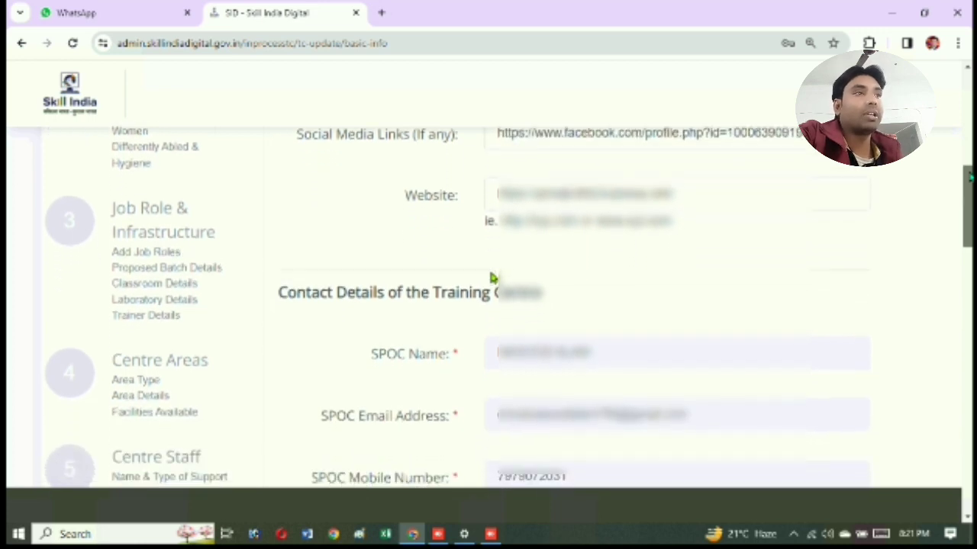
Step: Review the SPOC and centre principal contact details and the address fields of the training centre
scroll(492, 279, down, 3)
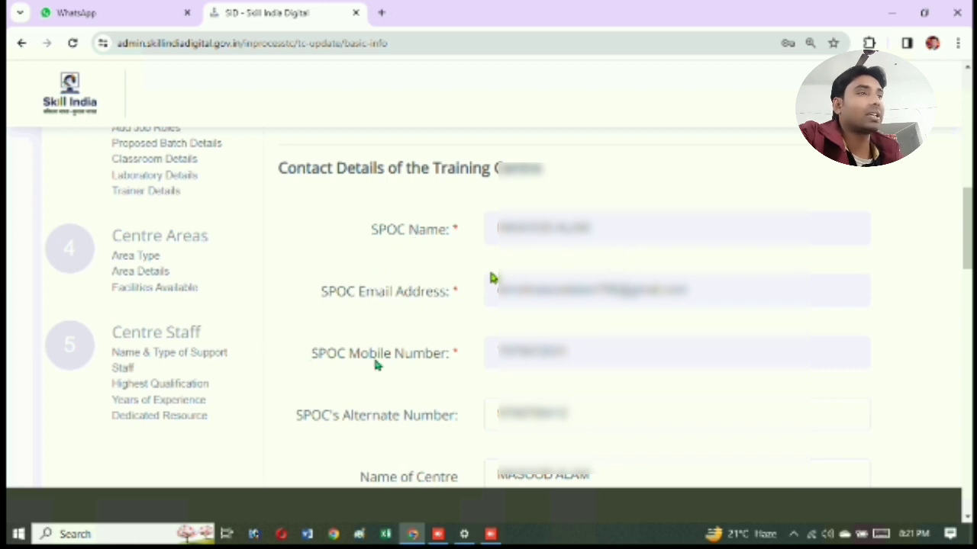
drag(967, 232, 968, 234)
scroll(967, 234, down, 3)
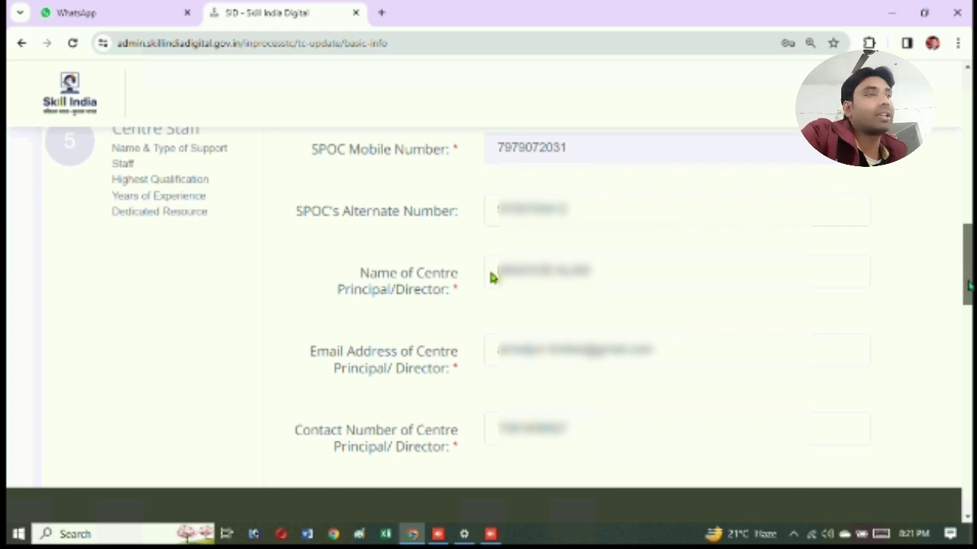
drag(968, 281, 967, 317)
scroll(492, 278, down, 1)
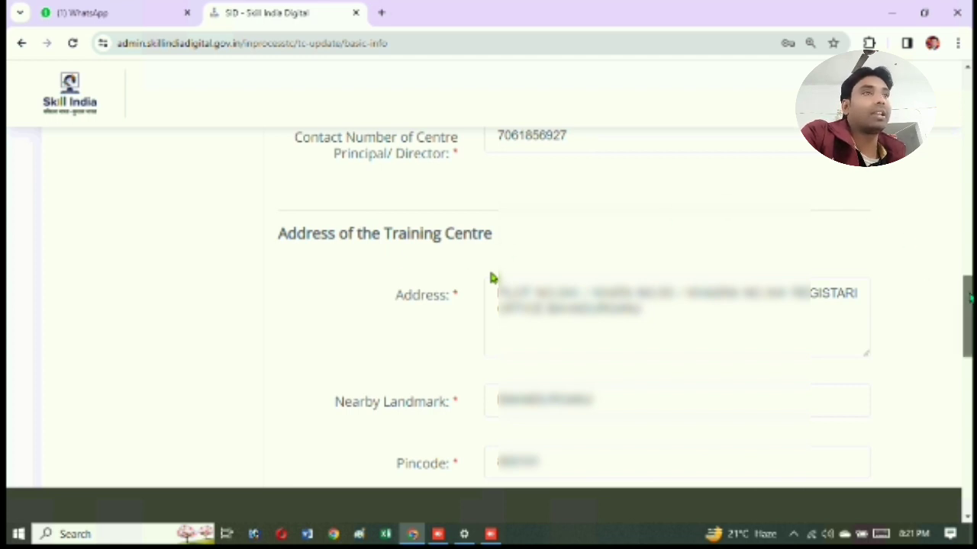
scroll(492, 278, down, 1)
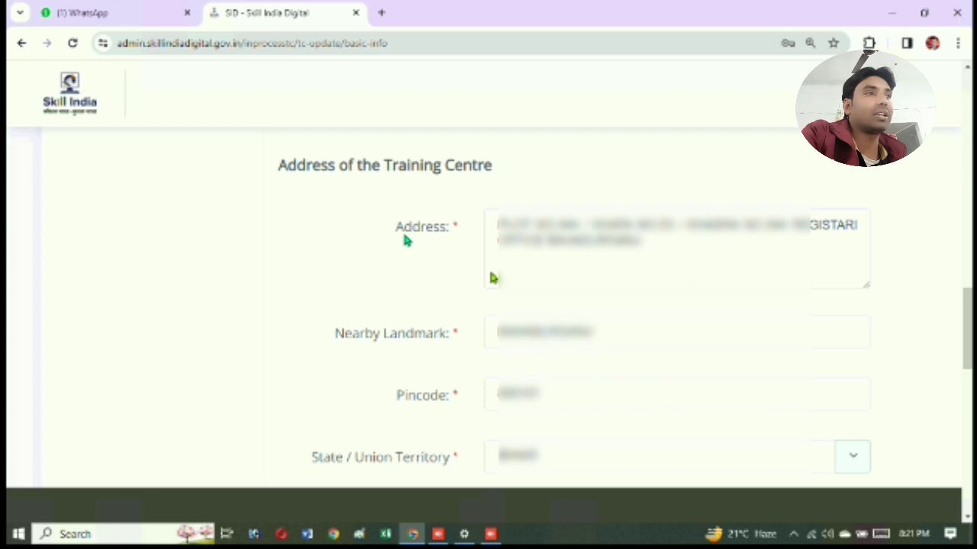
drag(405, 229, 440, 229)
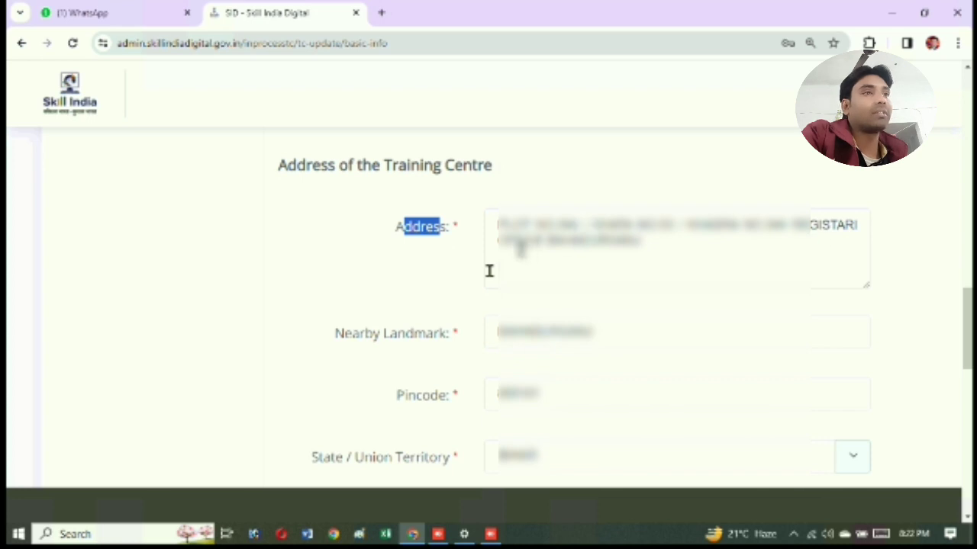
scroll(489, 271, down, 1)
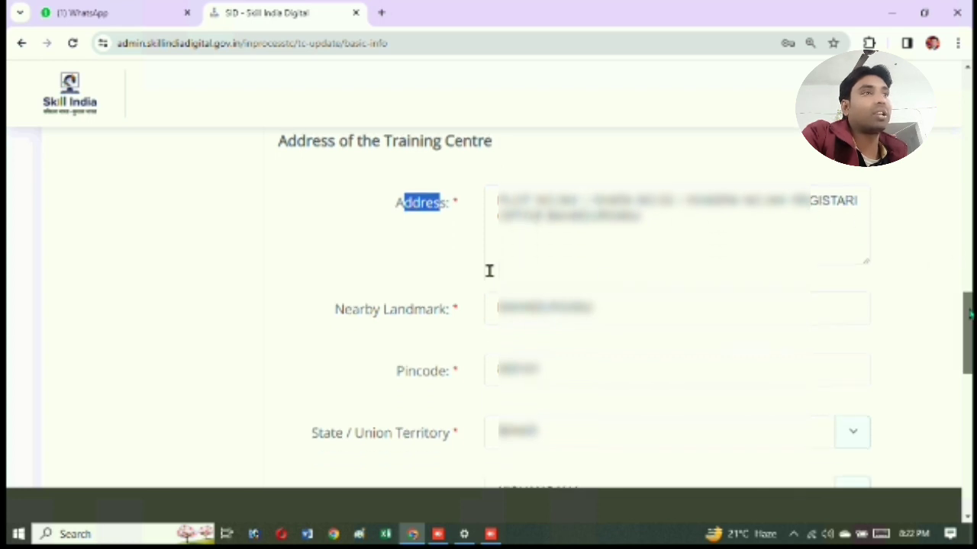
scroll(489, 271, down, 1)
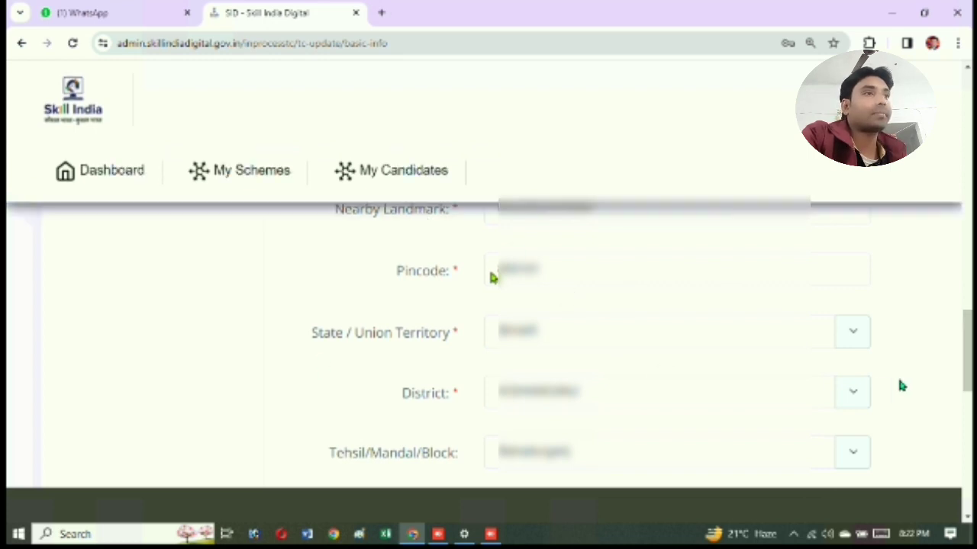
Step: Set the address proof type to Rent Agreement + Telephone/Electricity Bill and try to upload the rent agreement PDF as address proof
scroll(492, 277, down, 4)
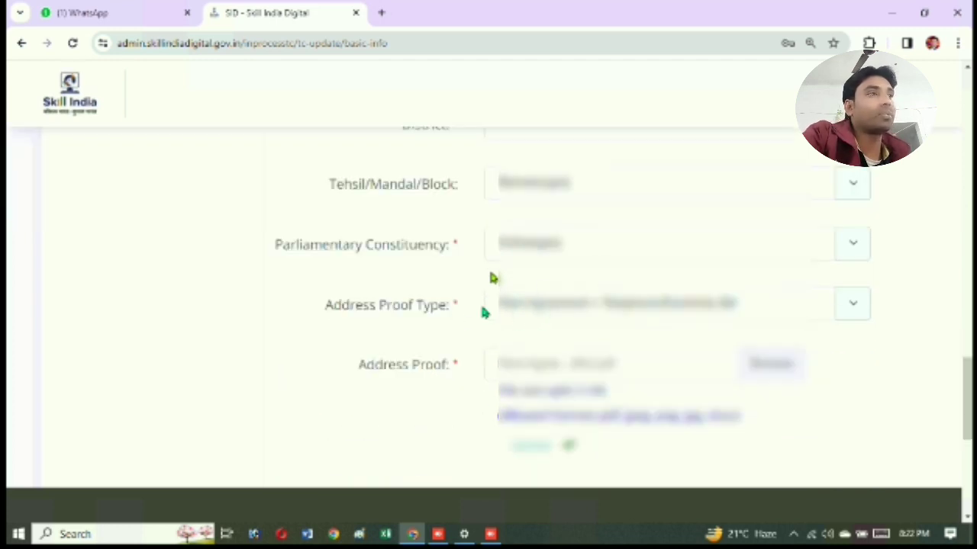
click(846, 309)
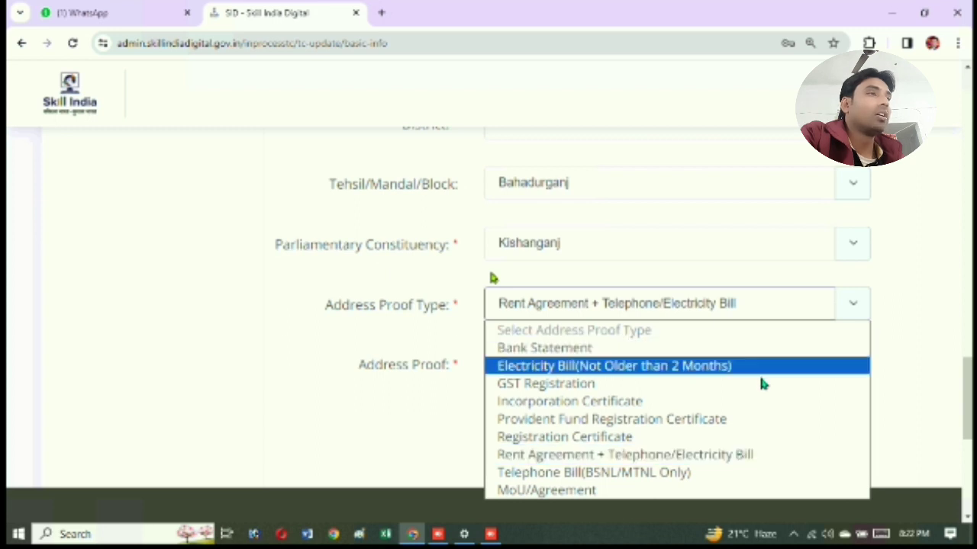
click(682, 455)
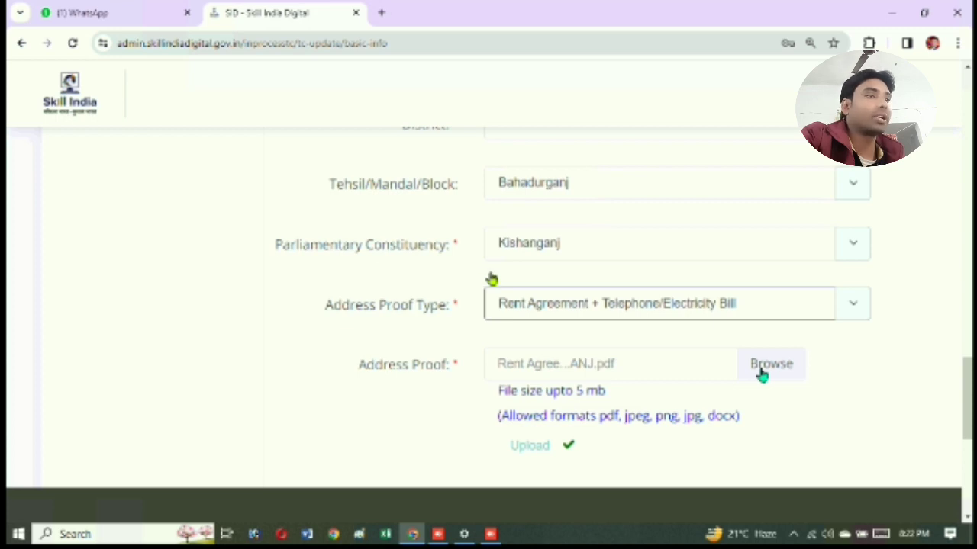
click(530, 445)
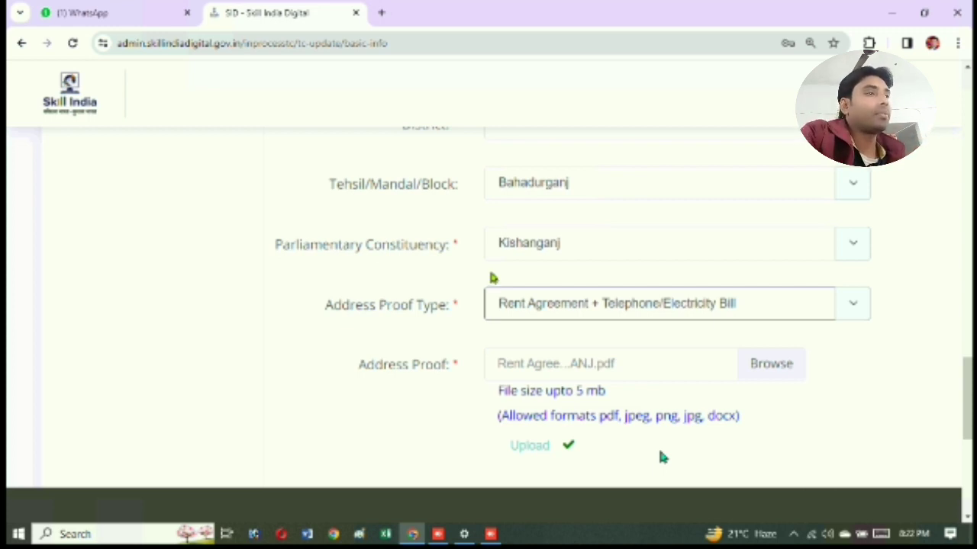
click(542, 450)
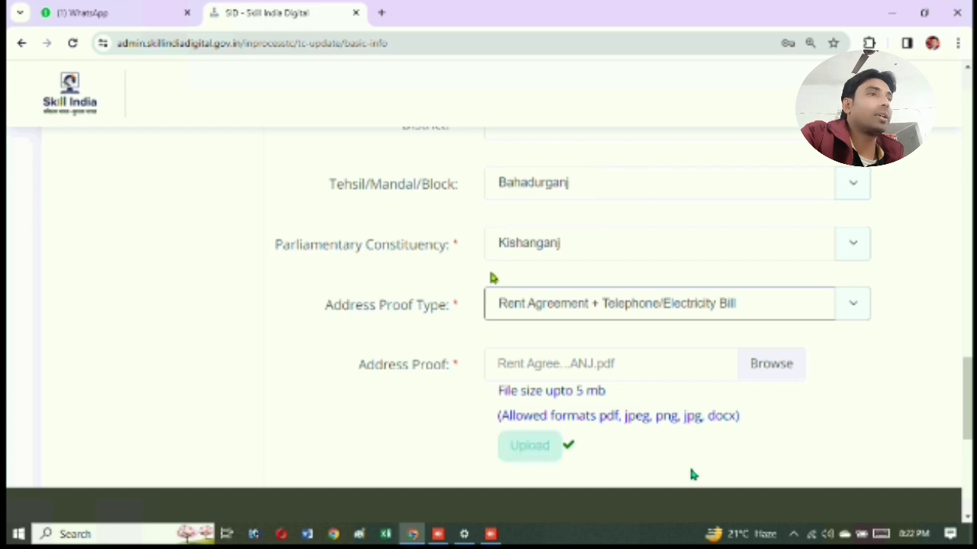
Step: Check the centre's area classification and ground floor entries, and save the general details to bring up the geo-location map
scroll(493, 279, down, 4)
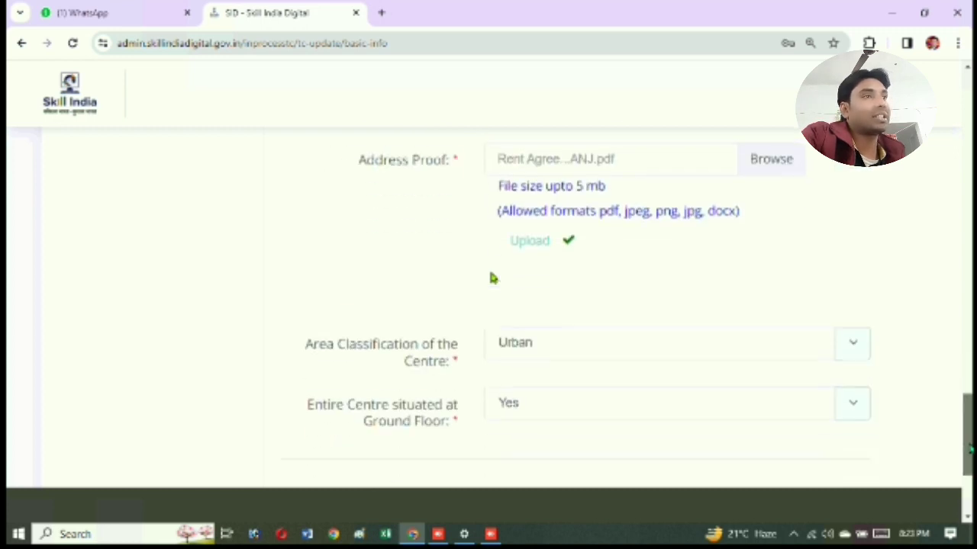
scroll(493, 278, down, 1)
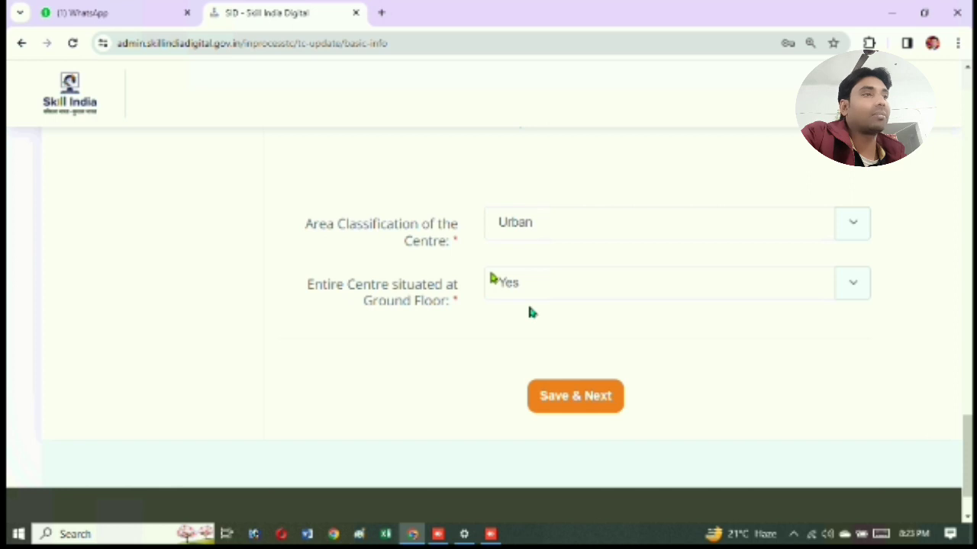
click(570, 396)
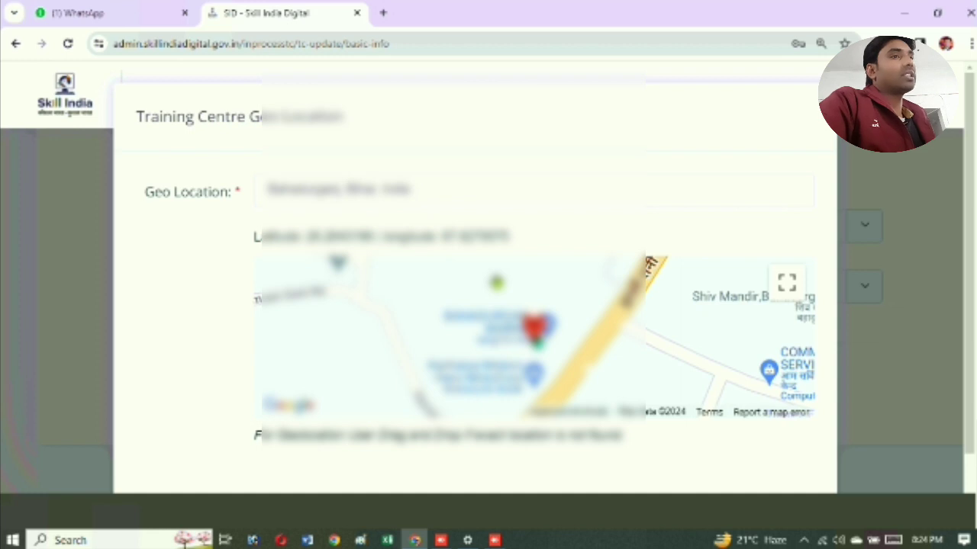
Step: Adjust the marker to the training centre's position on the map and add the location, proceeding to the centre facilities section
mouse_move(536, 329)
mouse_down()
mouse_move(544, 339)
mouse_move(647, 341)
mouse_move(645, 359)
mouse_up()
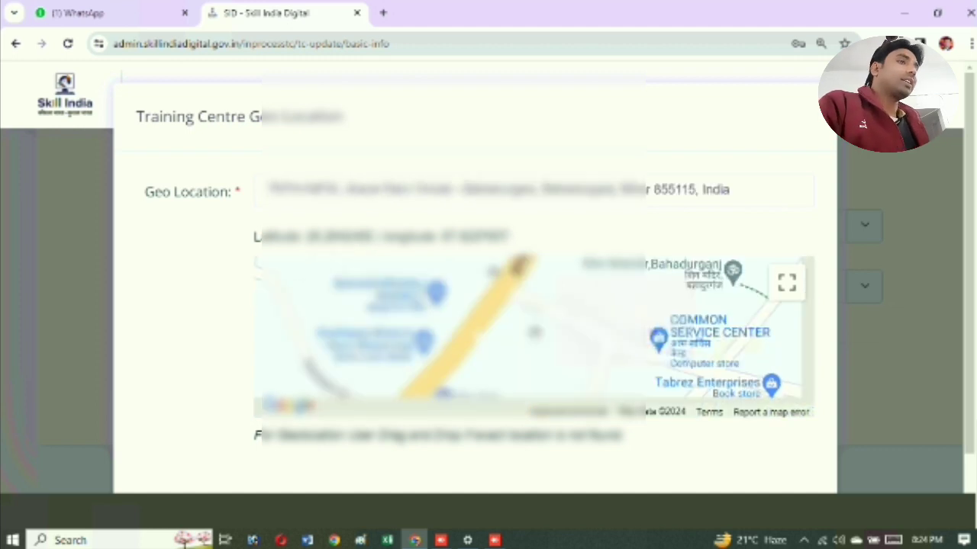
mouse_move(535, 336)
mouse_down()
mouse_move(424, 304)
mouse_move(408, 366)
mouse_up()
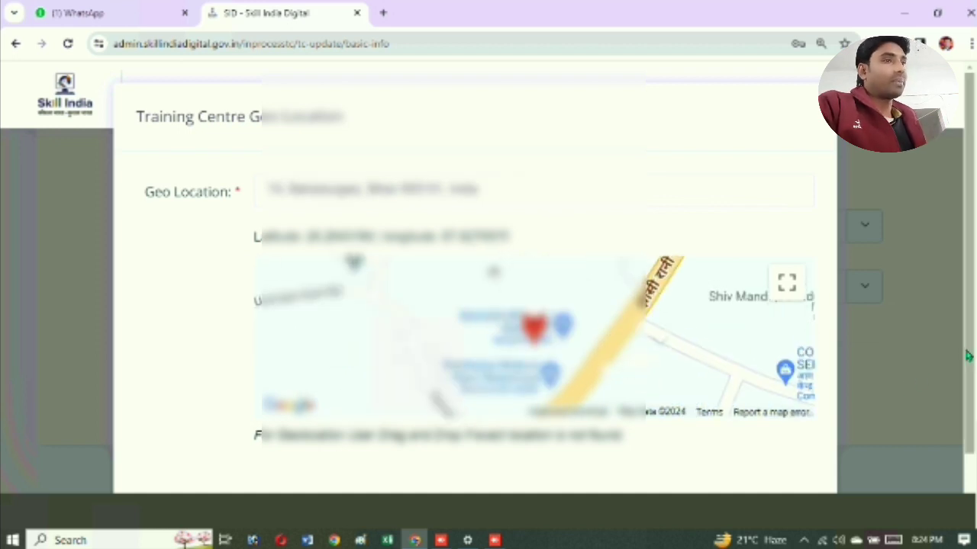
scroll(967, 360, down, 1)
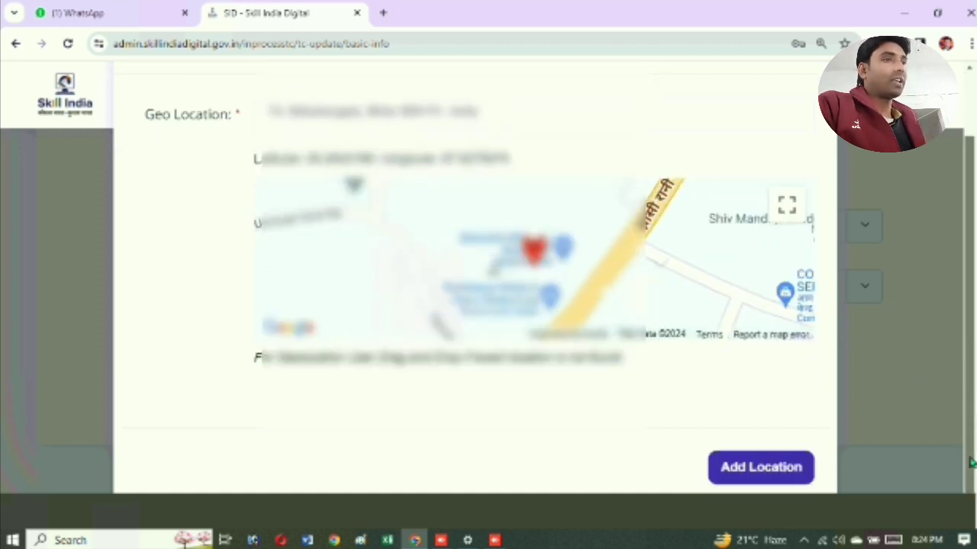
click(755, 477)
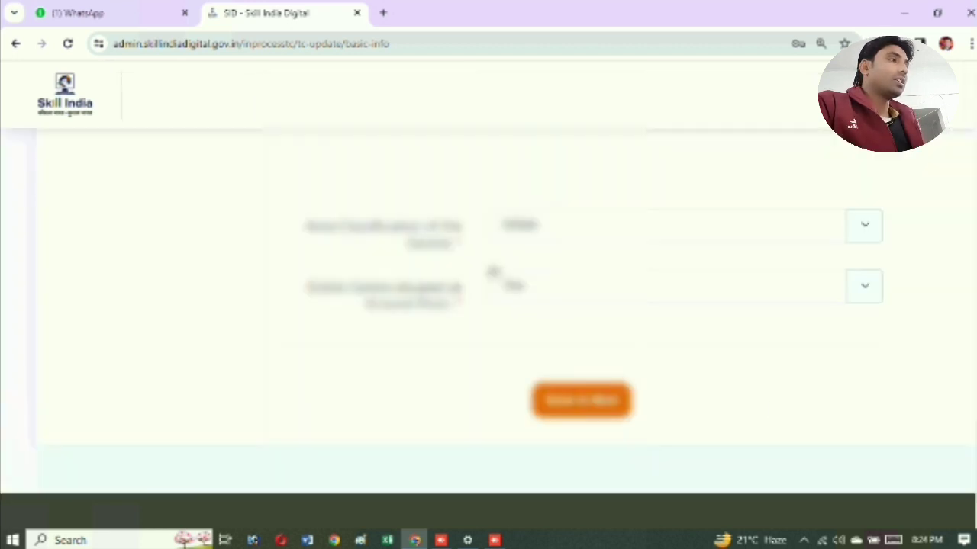
click(588, 400)
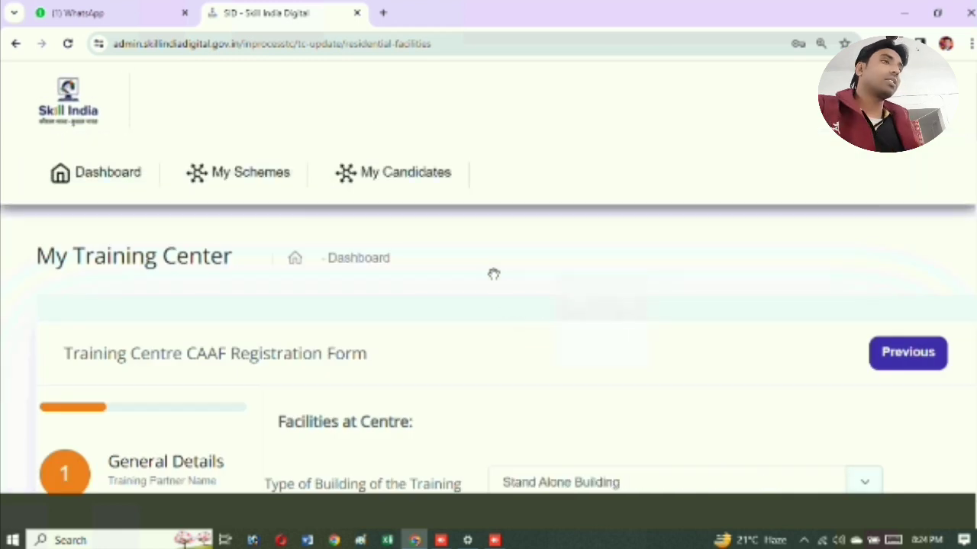
Step: Review the centre's building type, construction, public transport proximity, nearest station, front face, approach road and previous building state entries
scroll(494, 274, down, 2)
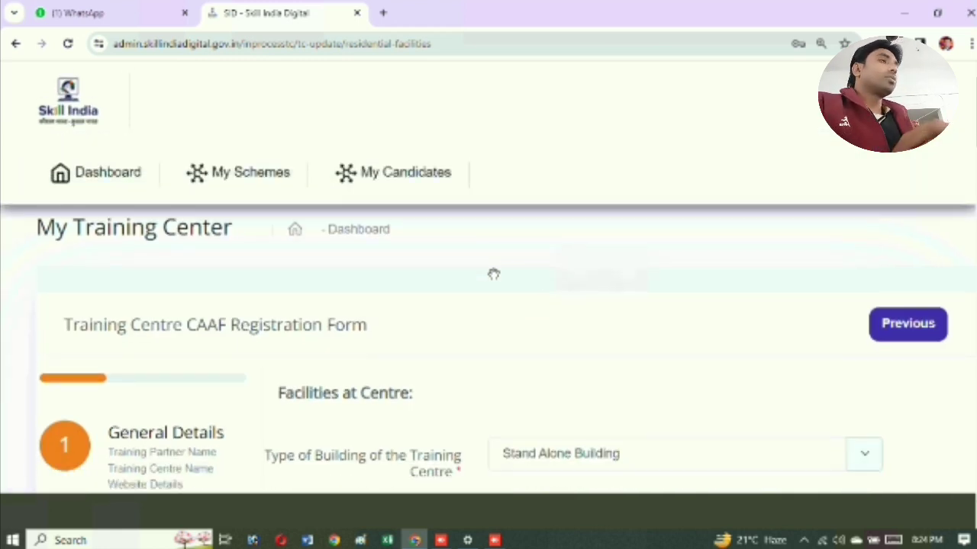
scroll(489, 273, down, 1)
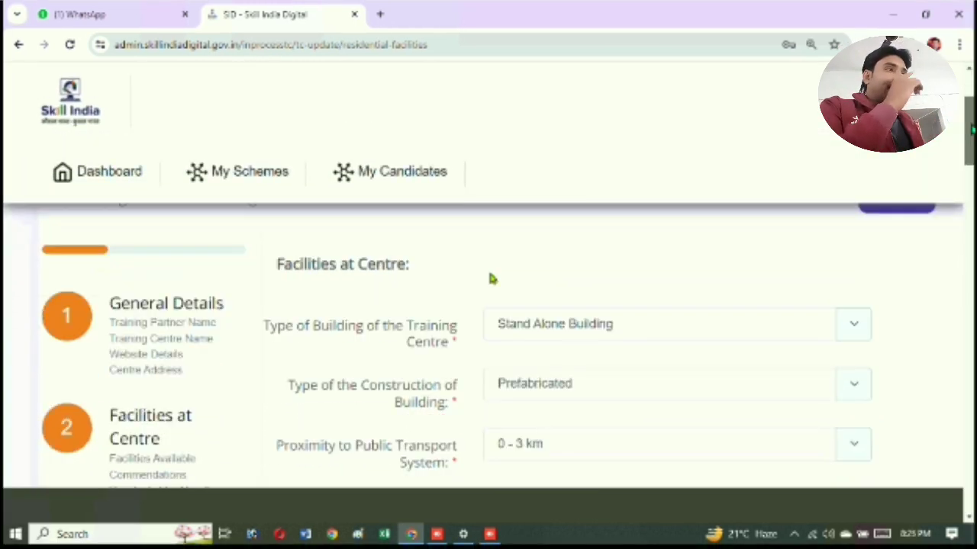
scroll(490, 276, up, 2)
scroll(492, 279, down, 3)
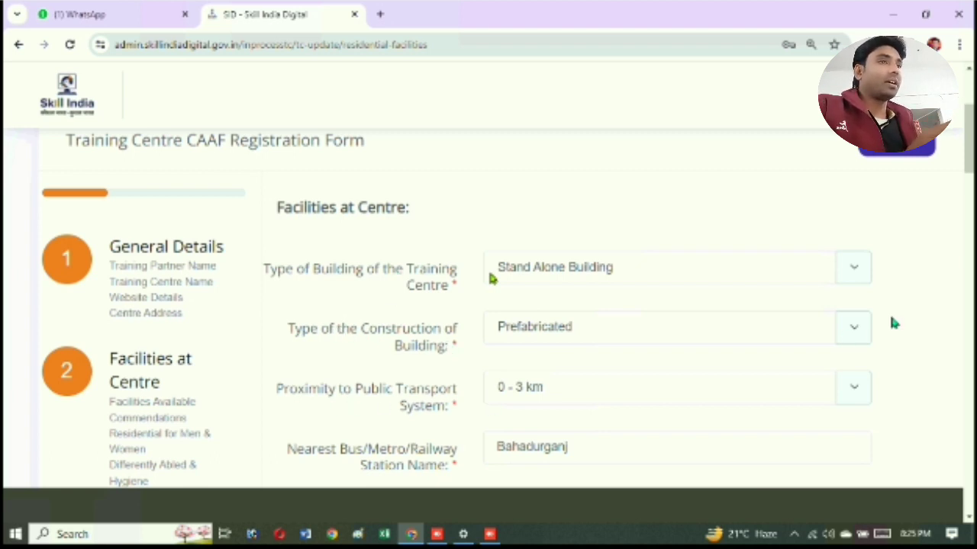
scroll(491, 280, down, 1)
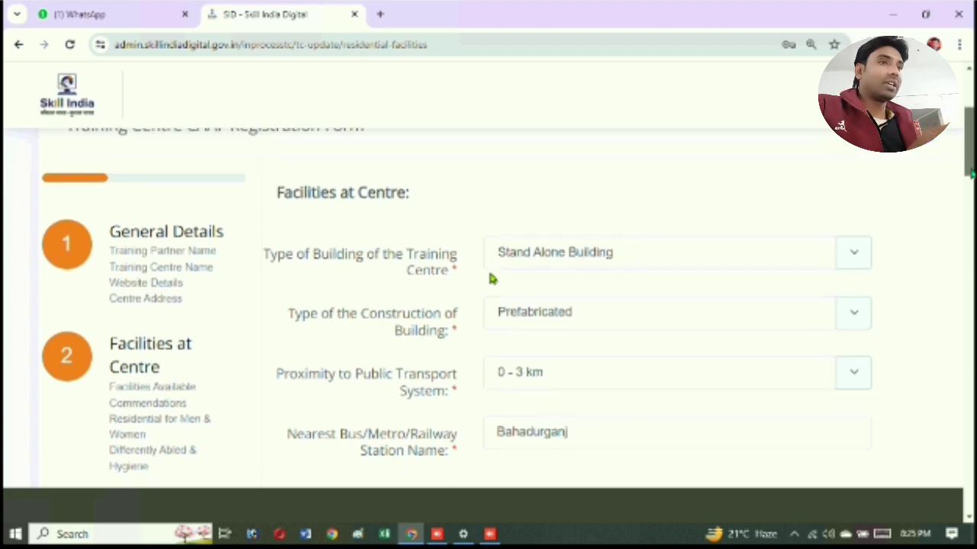
scroll(492, 279, down, 3)
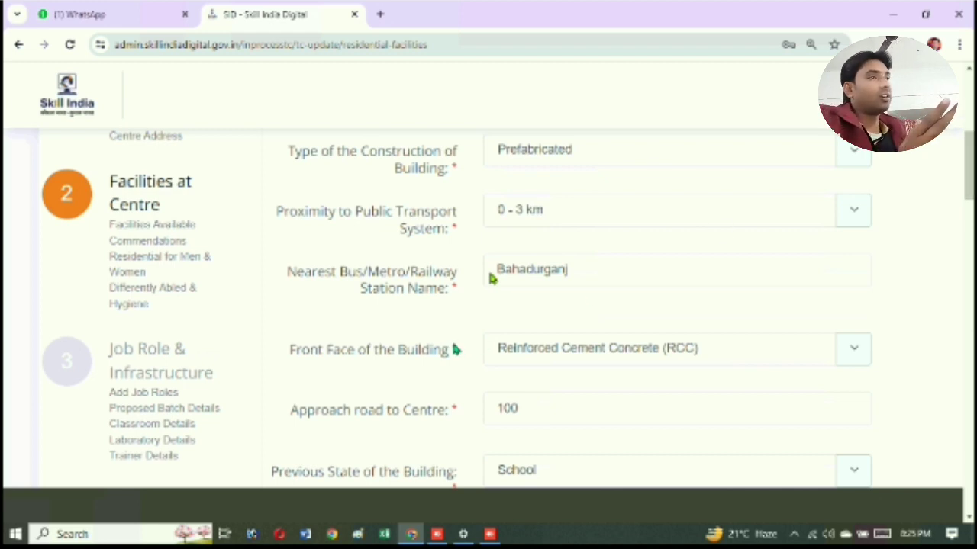
drag(450, 348, 457, 351)
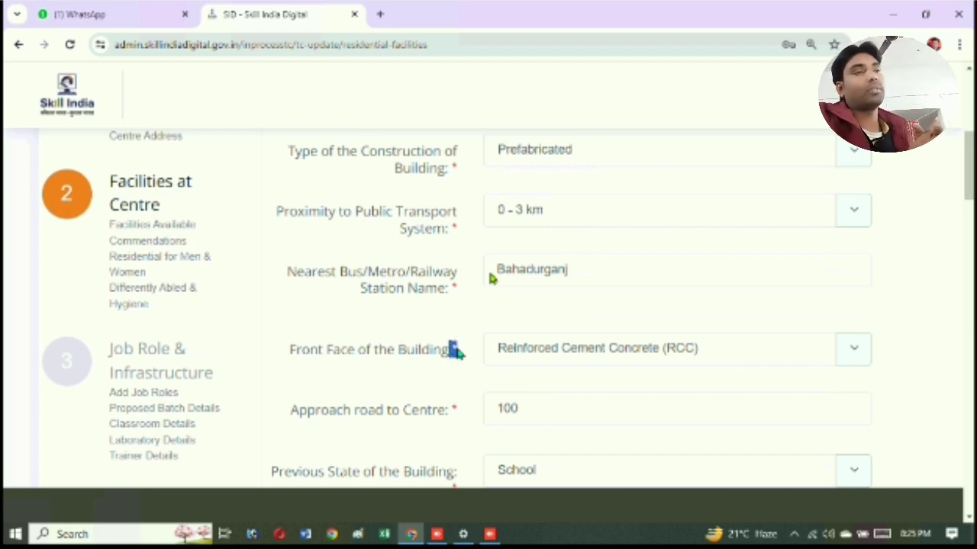
click(456, 351)
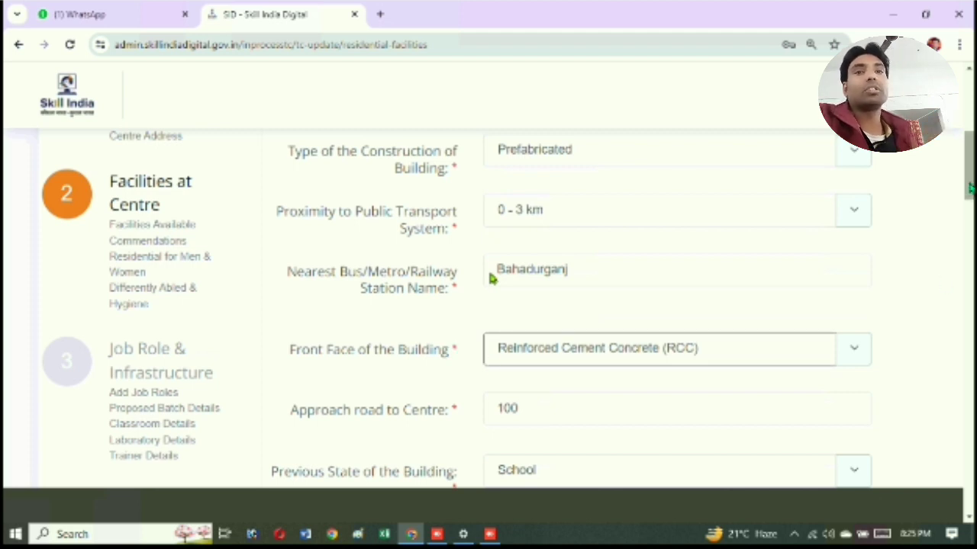
drag(971, 189, 971, 196)
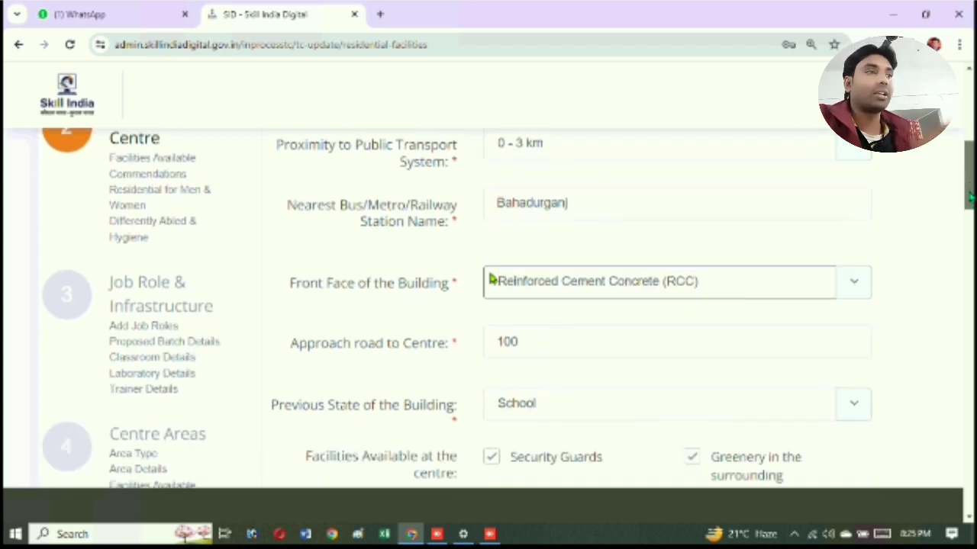
scroll(492, 279, down, 2)
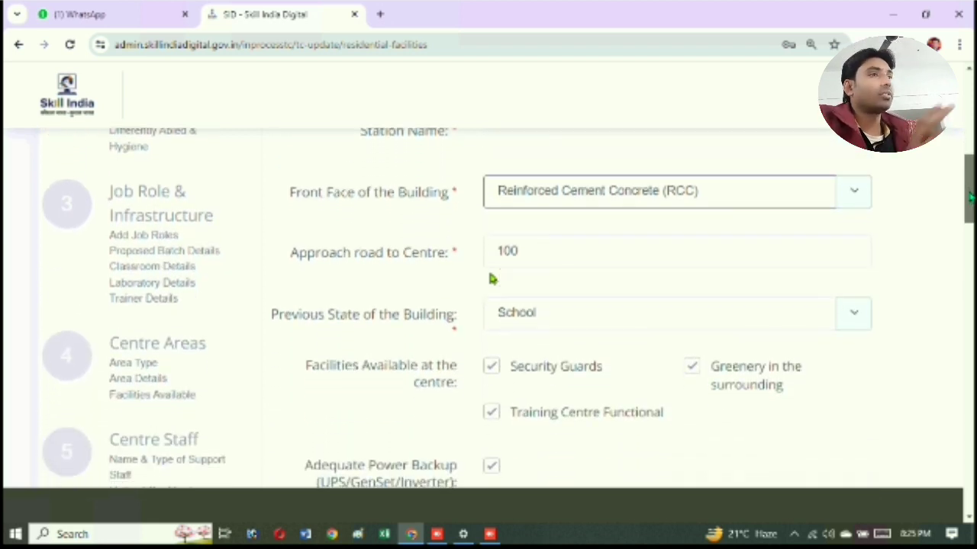
scroll(492, 279, down, 1)
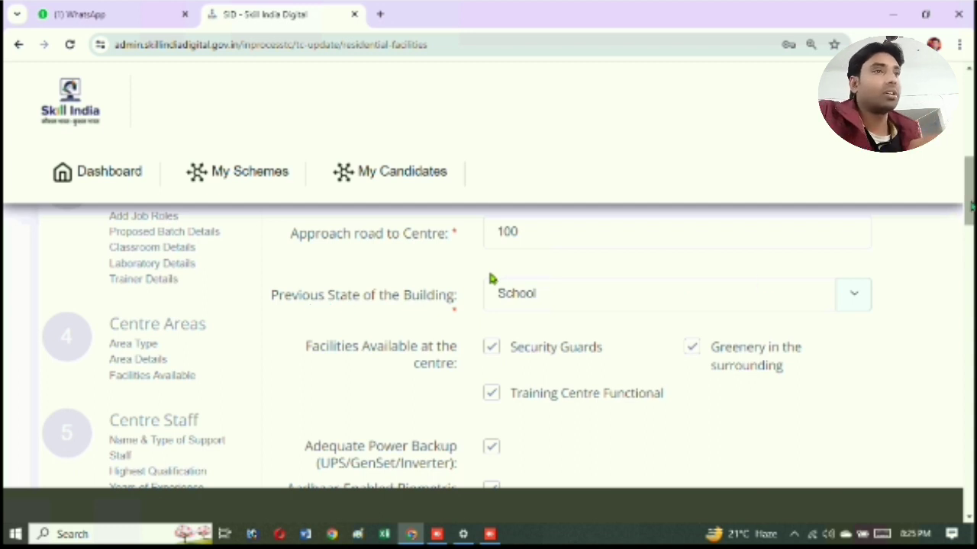
drag(971, 207, 970, 221)
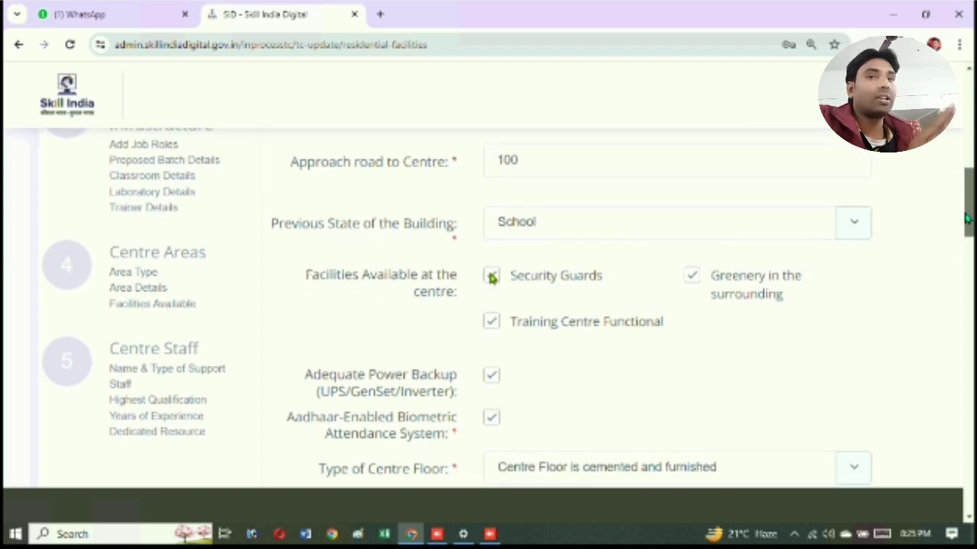
click(862, 216)
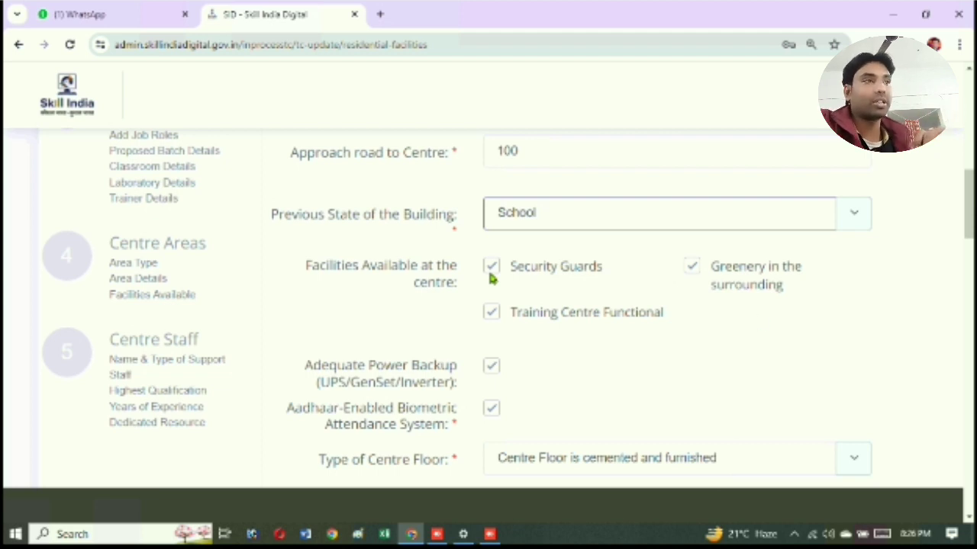
Step: Check the available facilities, power backup, biometric attendance, floor, wall and internet entries, and the commendations and international affiliations fields
scroll(491, 279, down, 3)
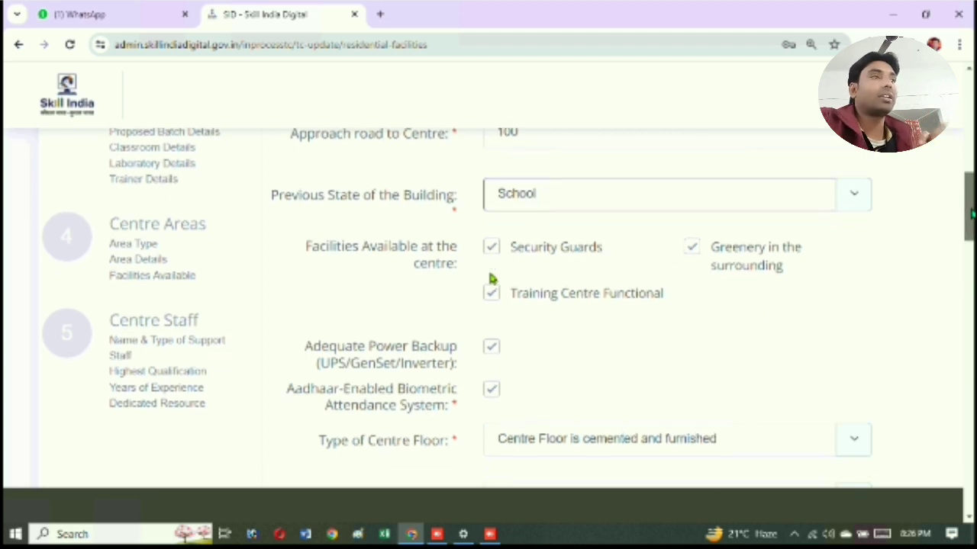
scroll(490, 280, down, 1)
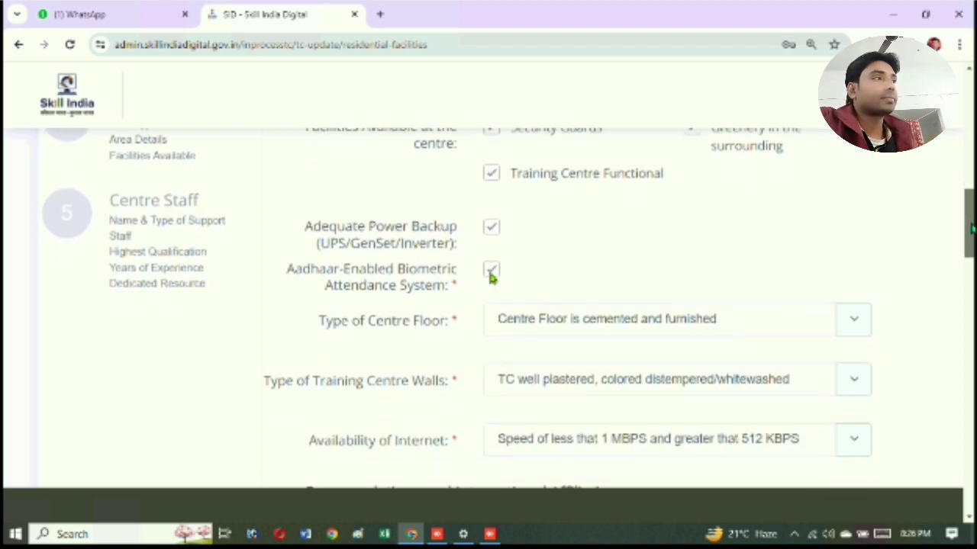
scroll(491, 279, down, 1)
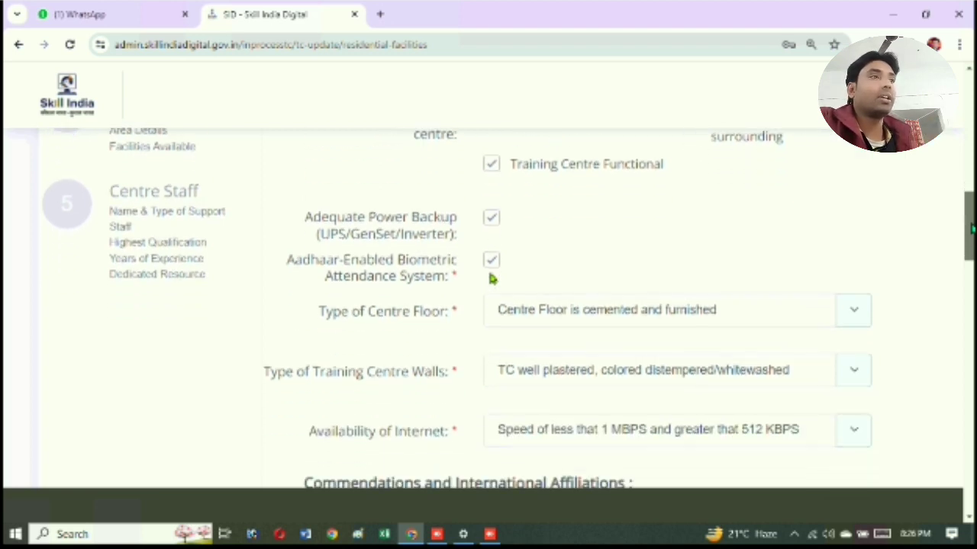
scroll(490, 279, down, 3)
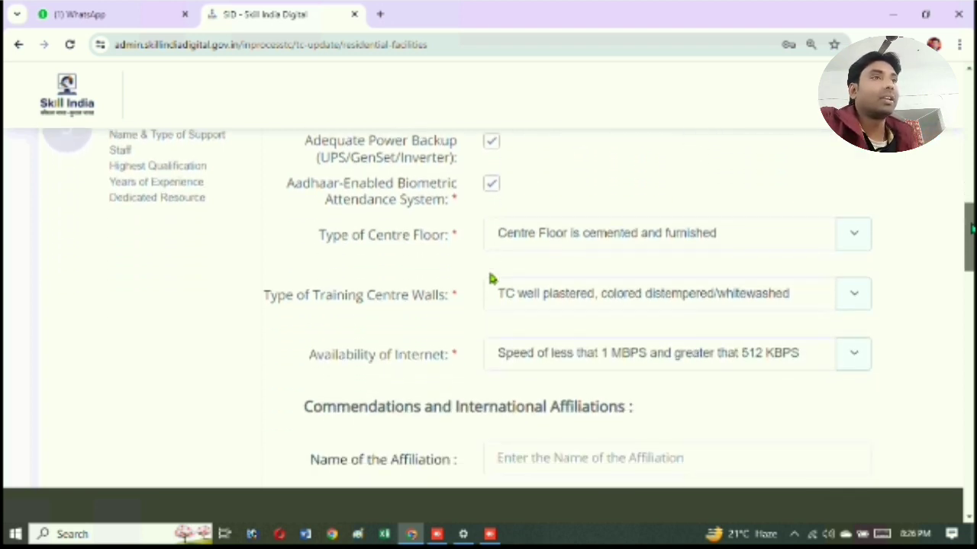
scroll(490, 279, down, 2)
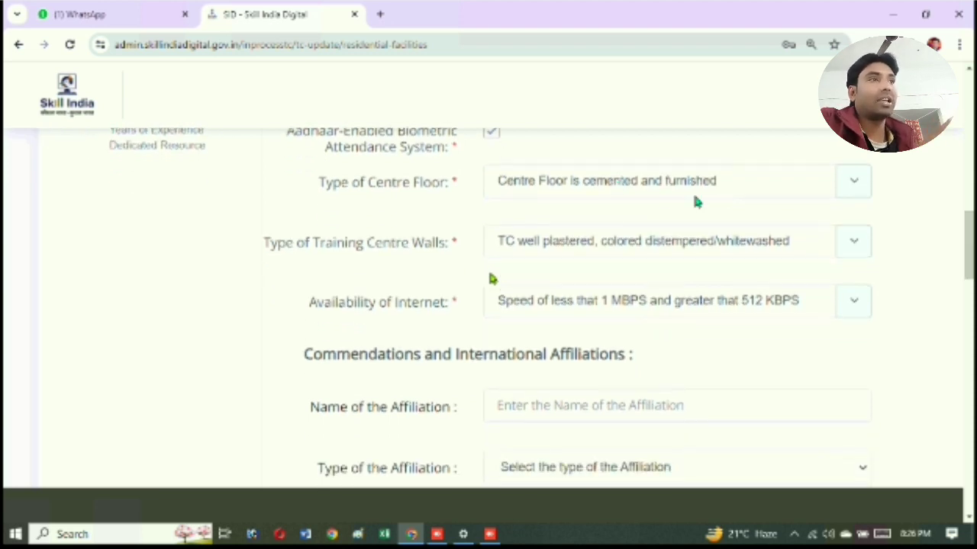
scroll(490, 279, down, 1)
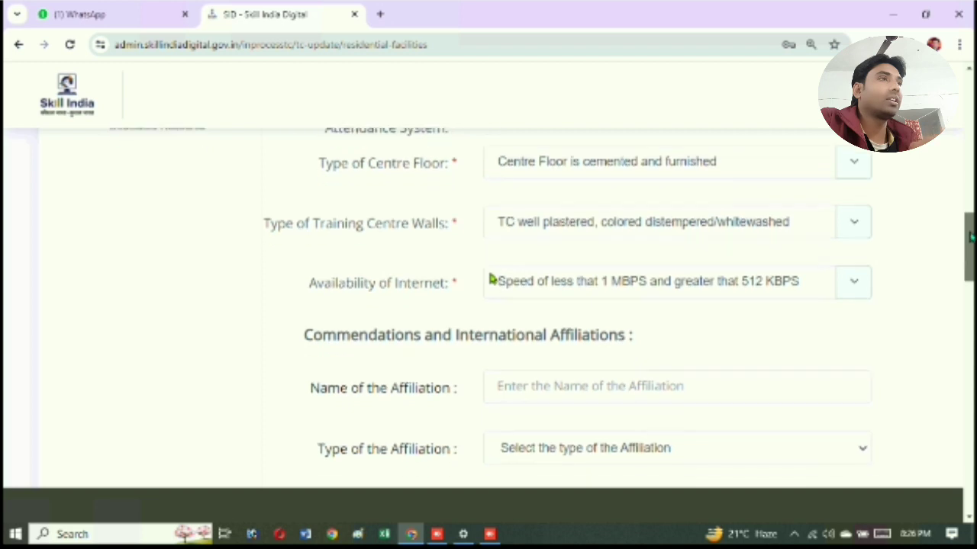
scroll(490, 279, down, 1)
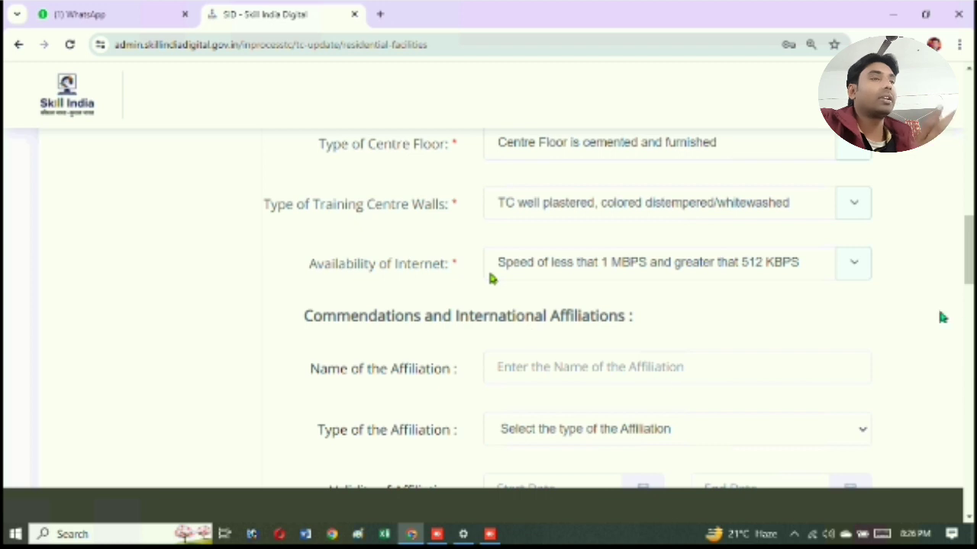
mouse_move(970, 274)
mouse_down()
mouse_move(969, 321)
mouse_move(967, 288)
mouse_up()
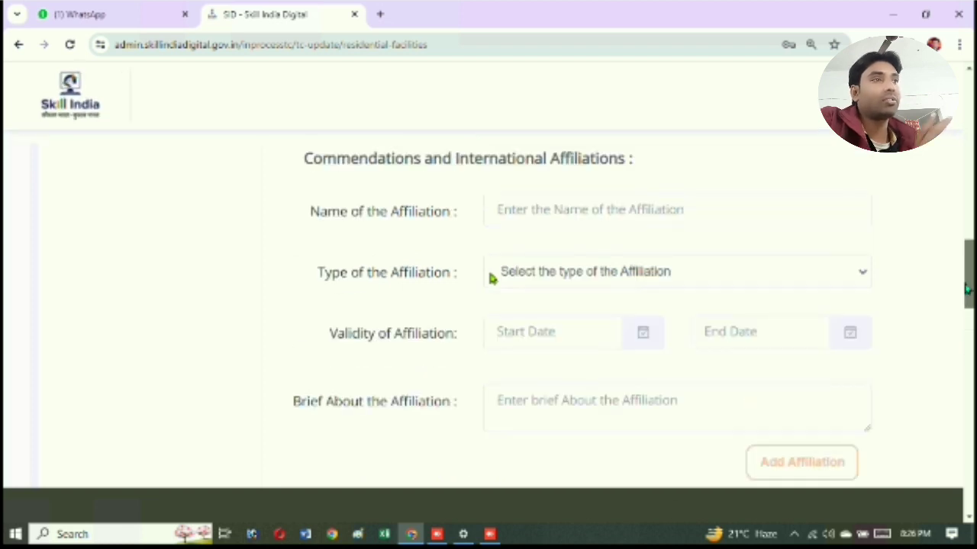
scroll(632, 299, up, 2)
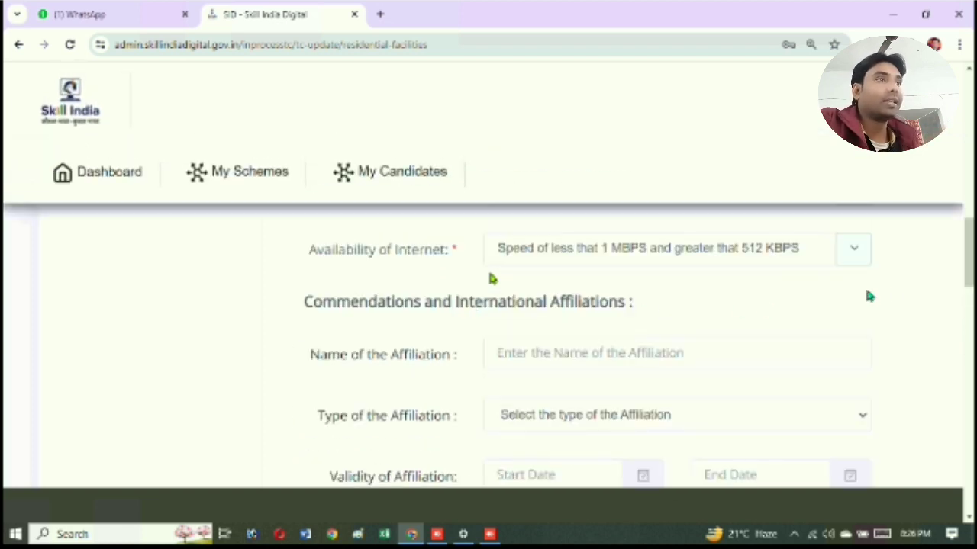
drag(966, 255, 971, 264)
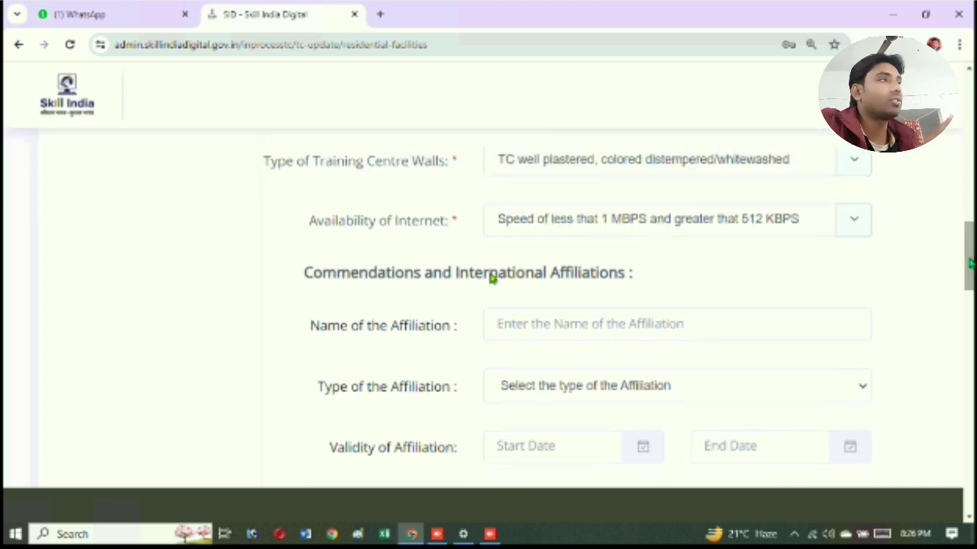
scroll(492, 279, down, 1)
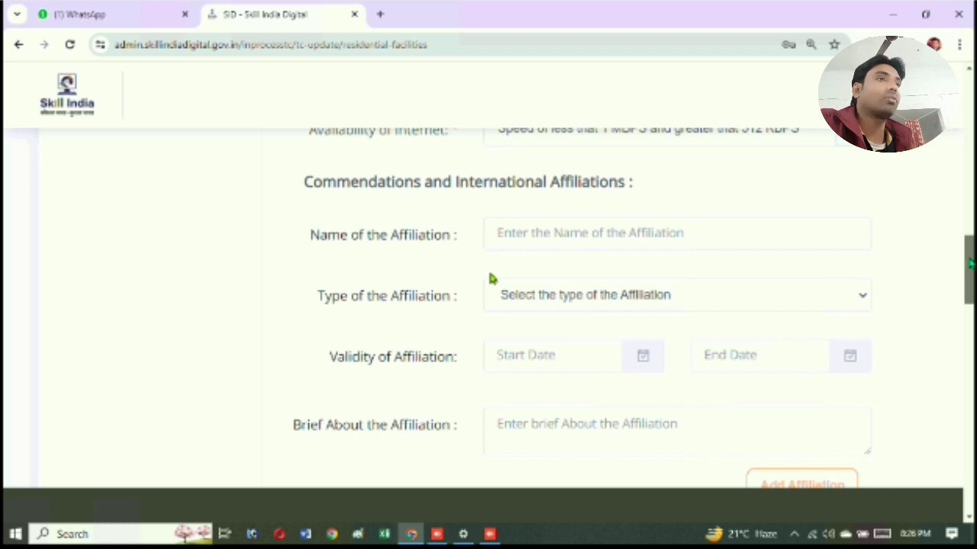
scroll(492, 279, down, 2)
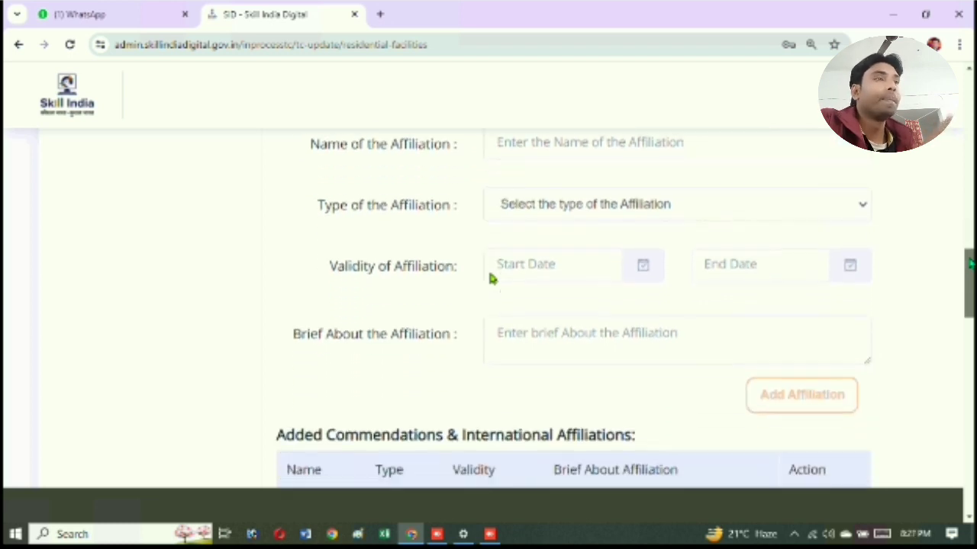
scroll(492, 279, down, 2)
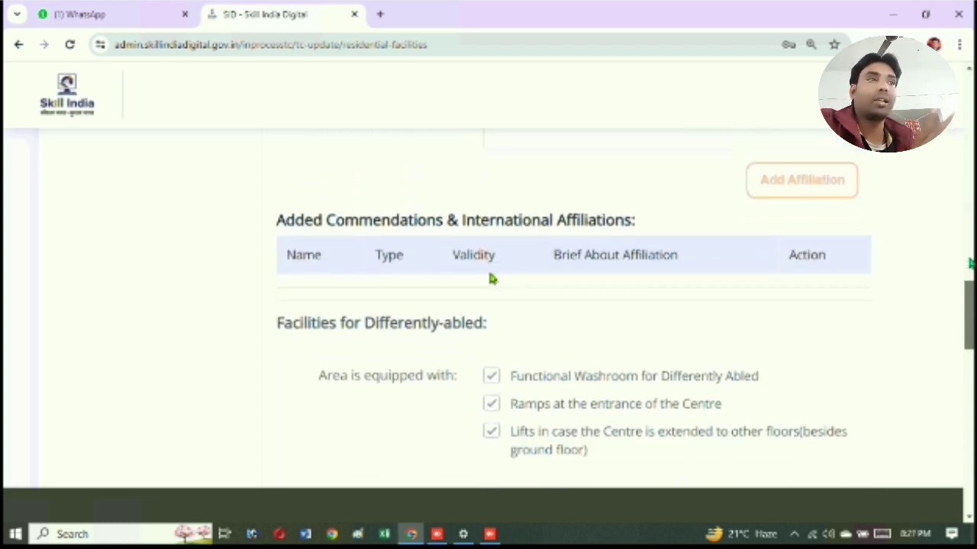
Step: Examine the differently-abled, hygiene and sanitation, and medical and safety facility selections, including fire fighting equipment and first aid items
scroll(492, 279, down, 2)
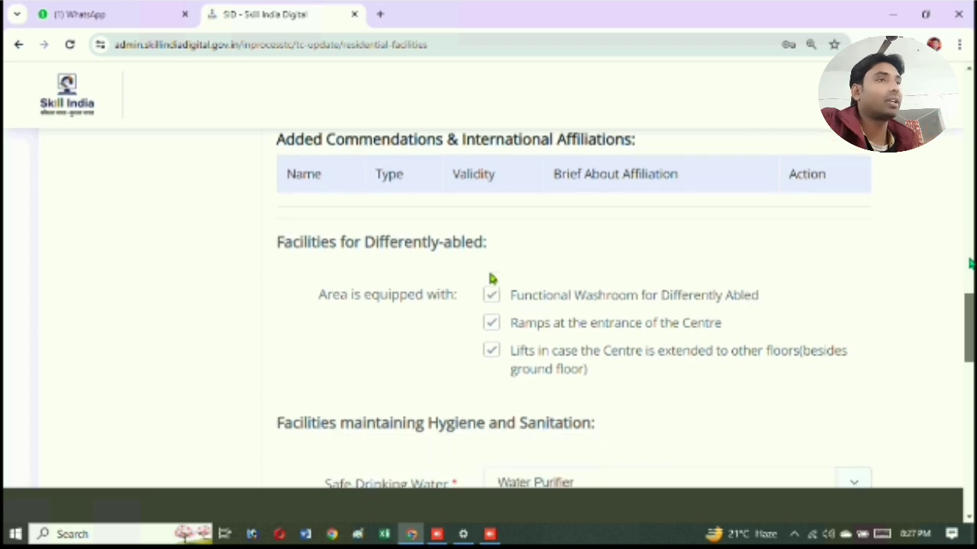
scroll(493, 279, down, 2)
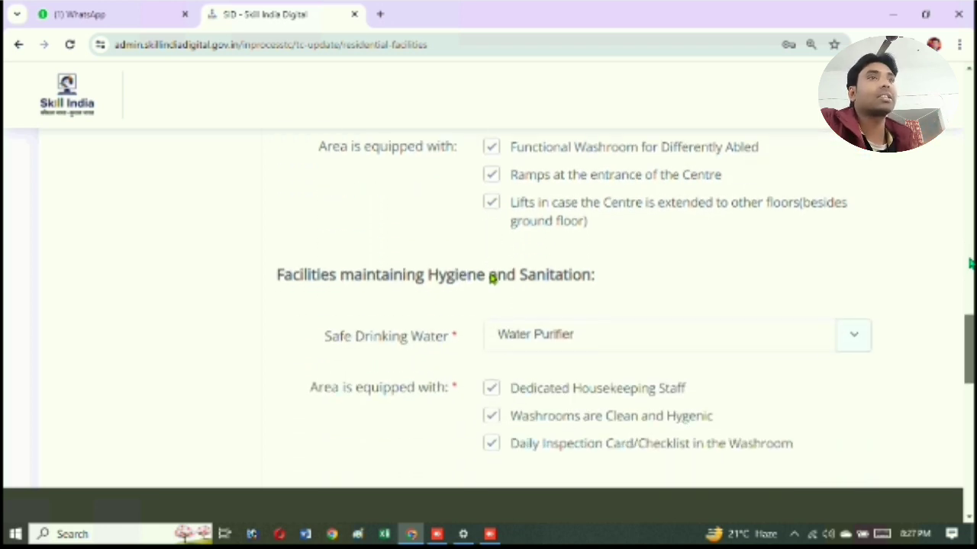
scroll(492, 279, down, 2)
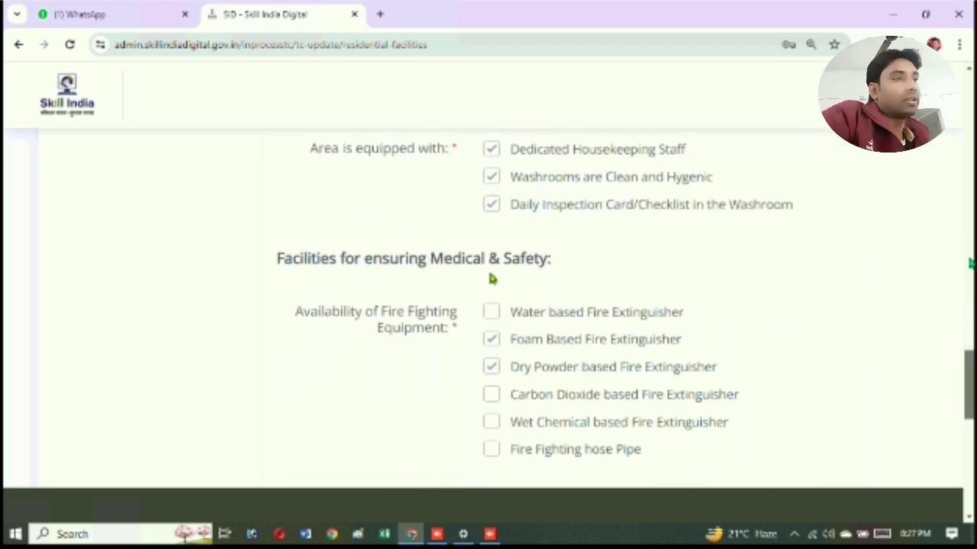
scroll(493, 279, down, 1)
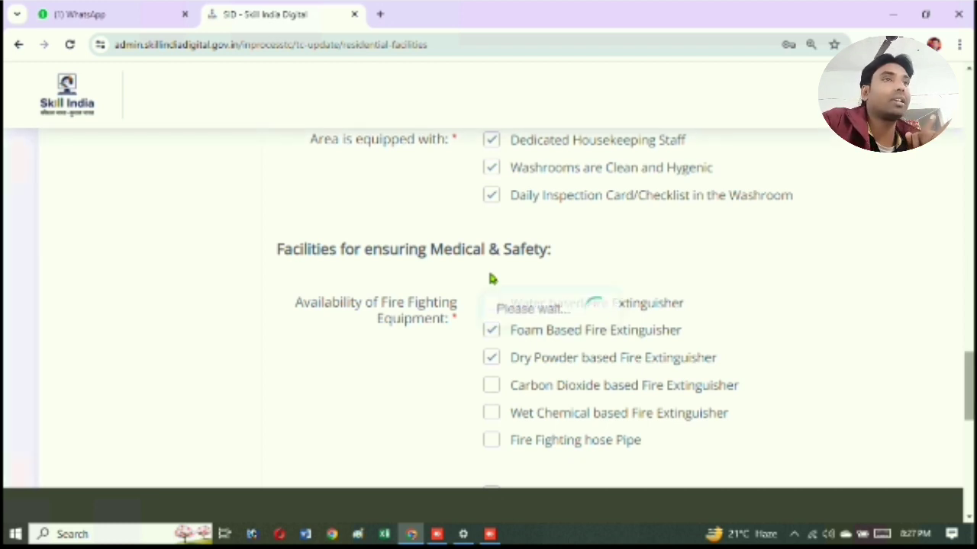
scroll(492, 279, up, 3)
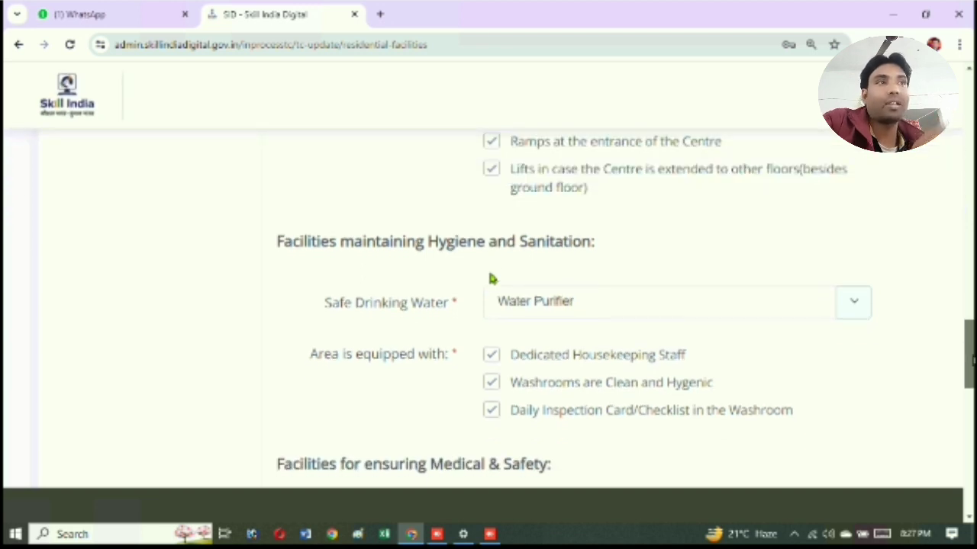
scroll(492, 279, down, 1)
scroll(492, 279, down, 2)
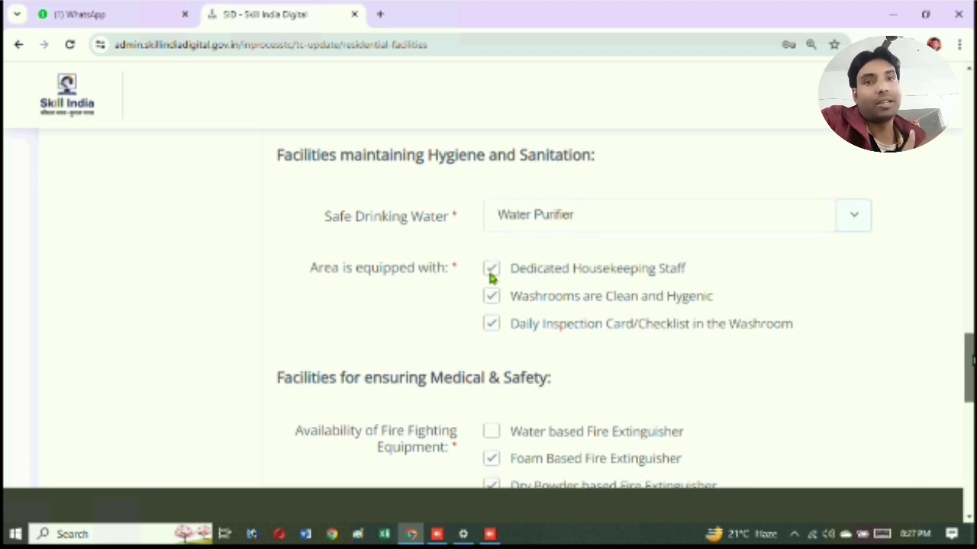
scroll(492, 279, down, 1)
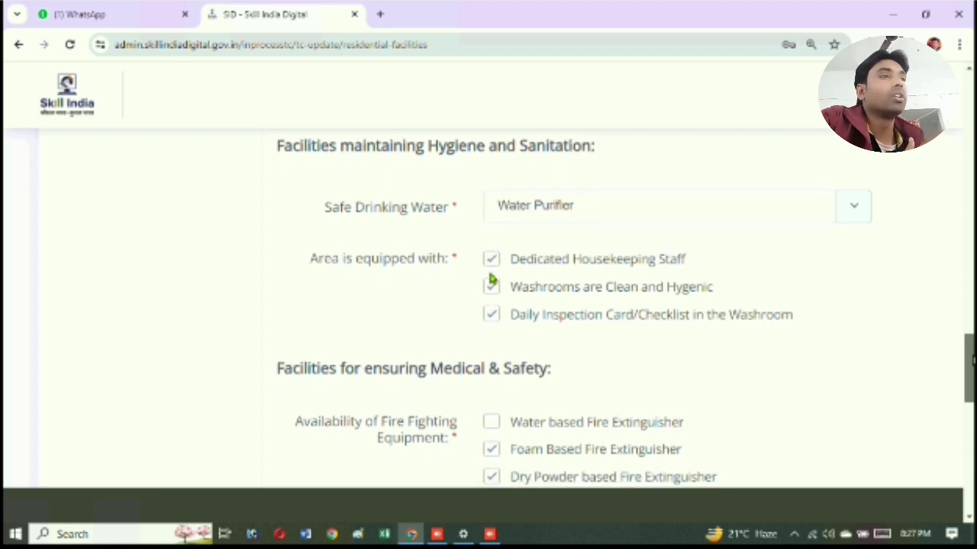
scroll(492, 279, down, 1)
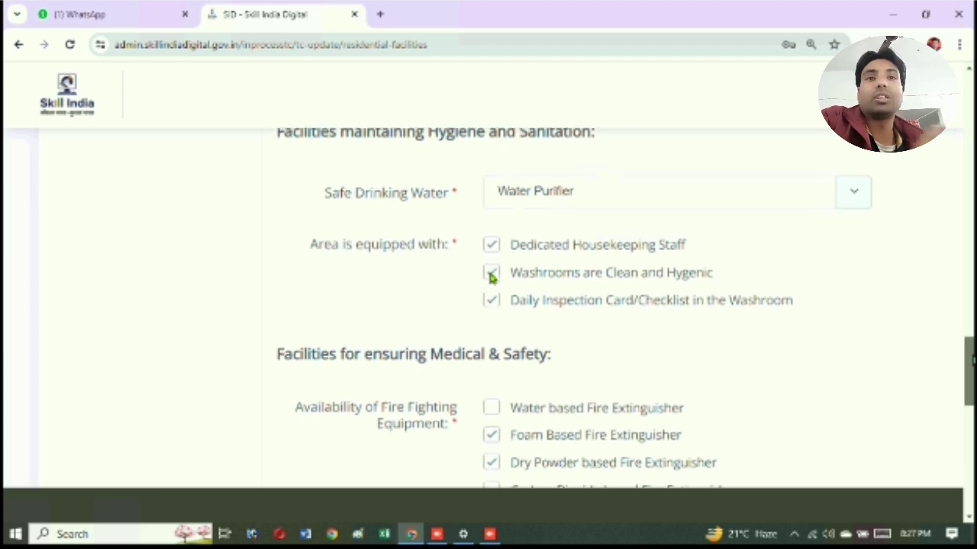
scroll(493, 279, down, 1)
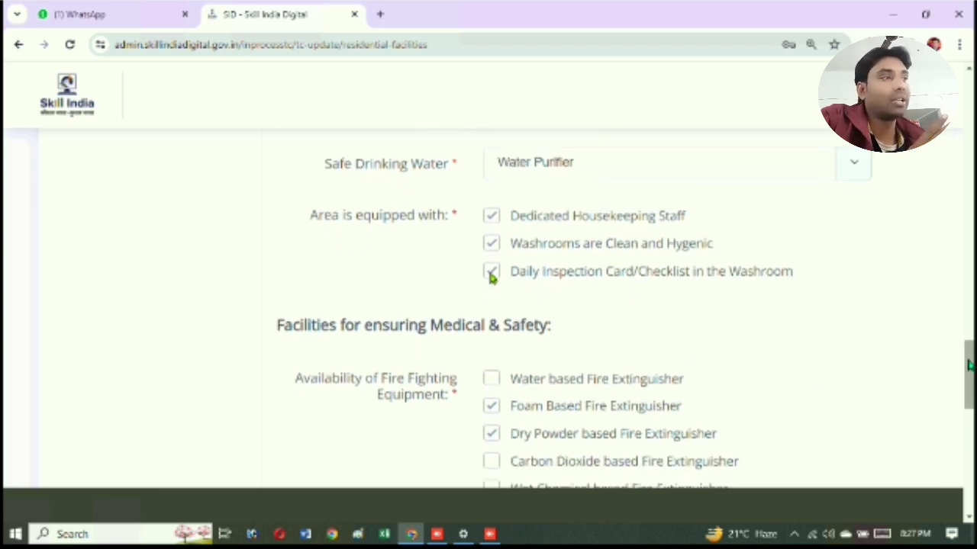
scroll(492, 279, down, 1)
scroll(492, 280, down, 4)
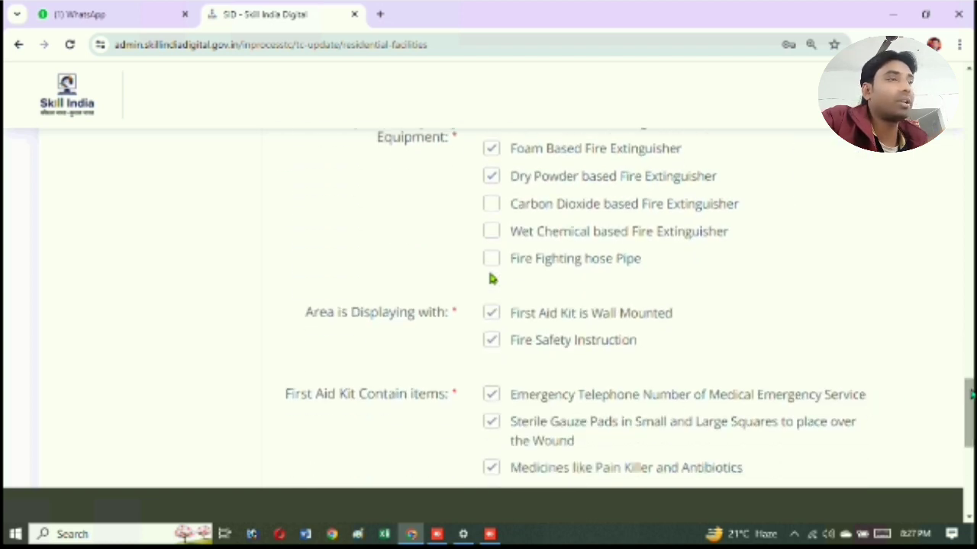
Step: Save the centre facilities section and proceed to the job role and infrastructure section
scroll(492, 279, down, 3)
scroll(492, 279, down, 3)
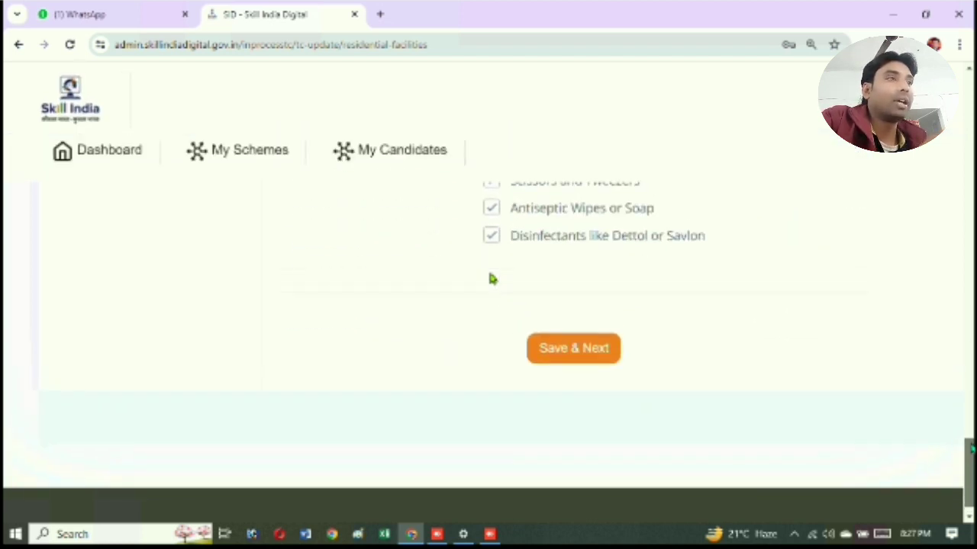
click(565, 388)
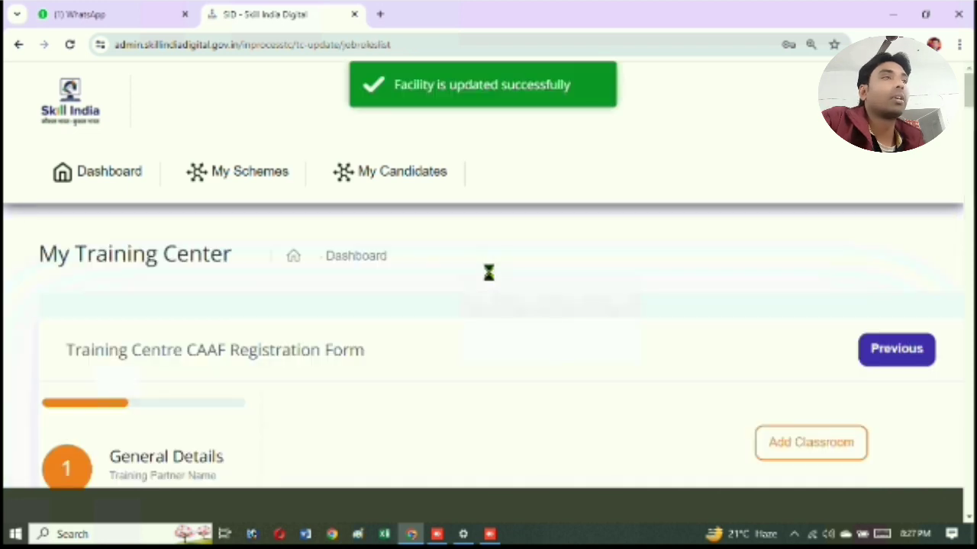
Step: Review the proposed classrooms' serial numbers, carpet areas and listed equipment
drag(968, 104, 968, 114)
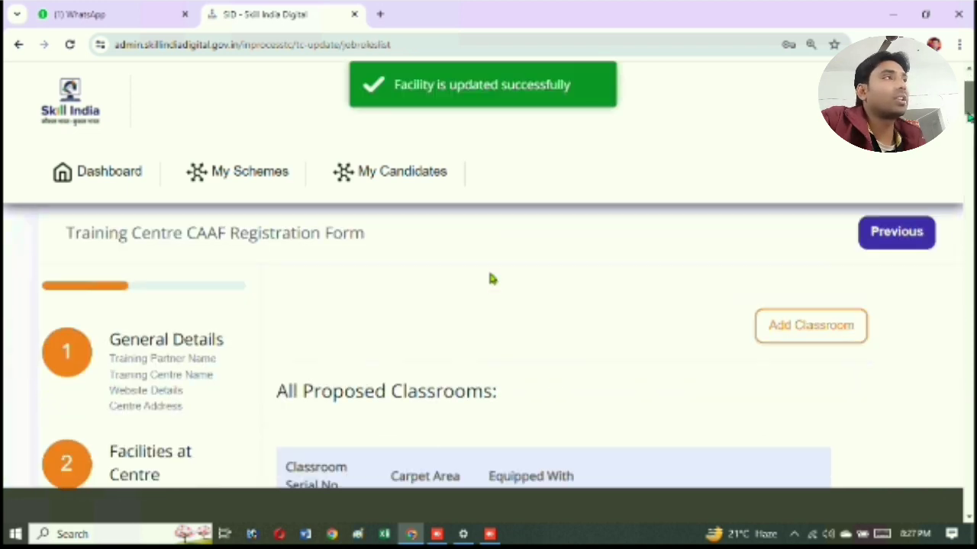
scroll(492, 279, down, 4)
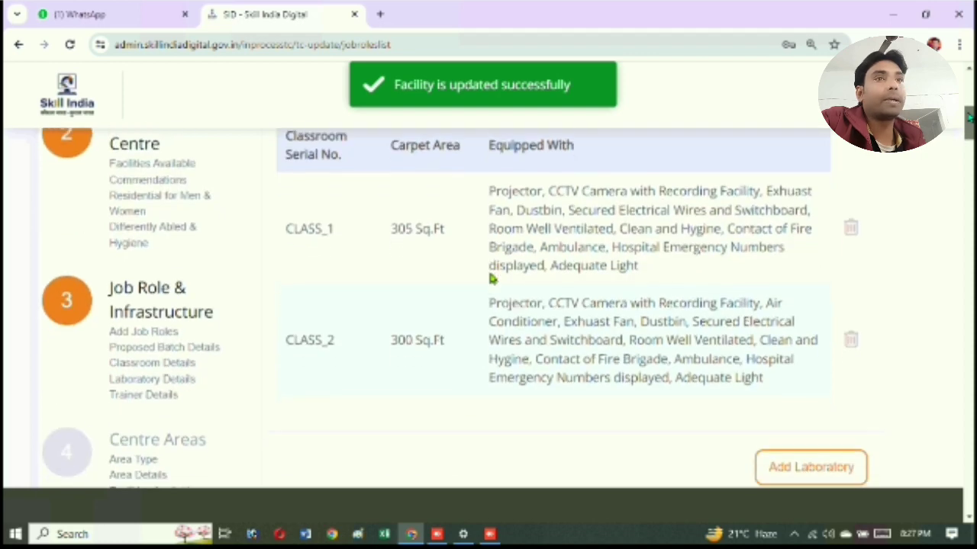
scroll(492, 280, down, 1)
scroll(492, 280, up, 3)
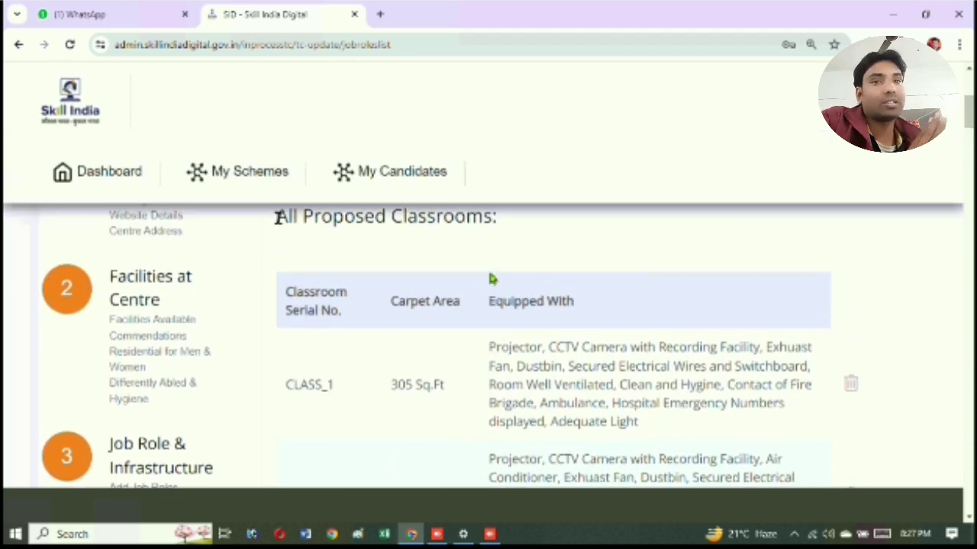
drag(277, 217, 509, 232)
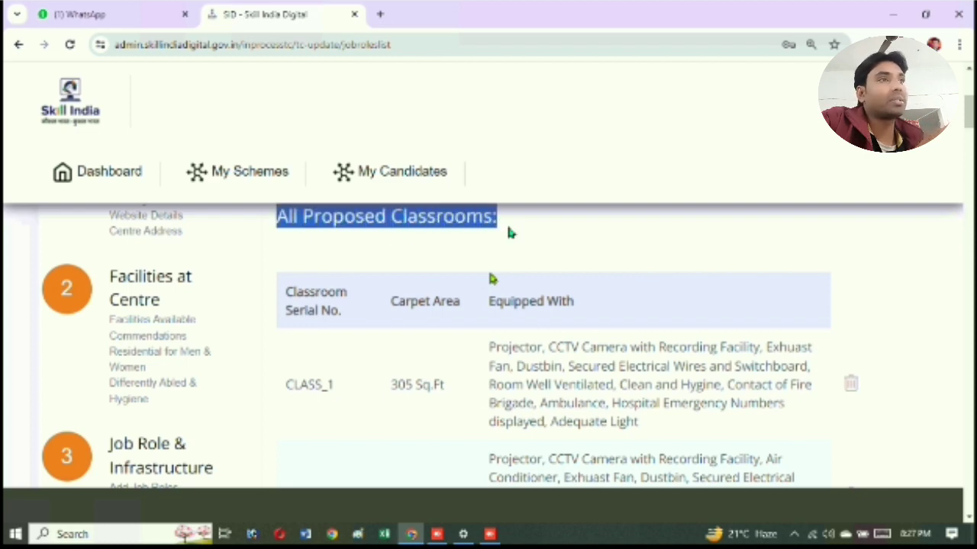
click(508, 229)
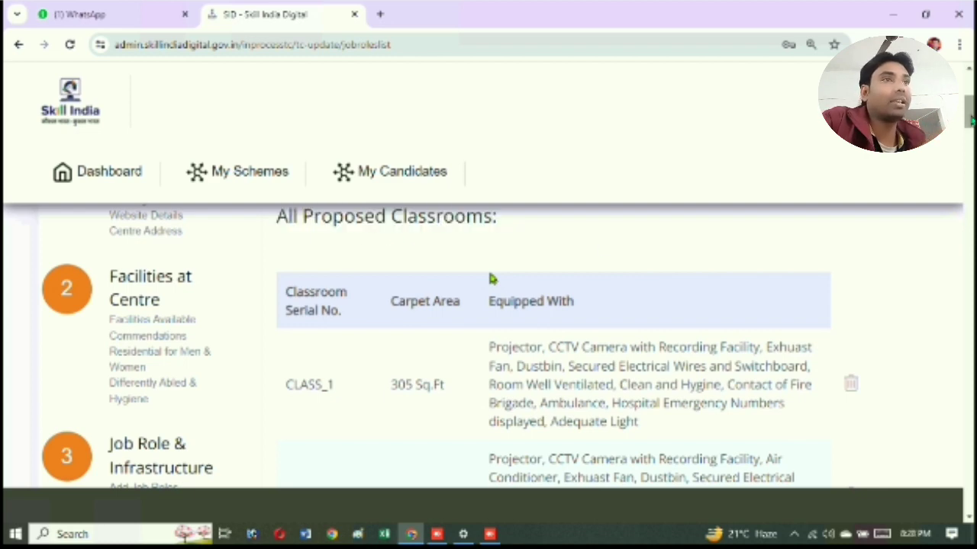
scroll(492, 279, up, 1)
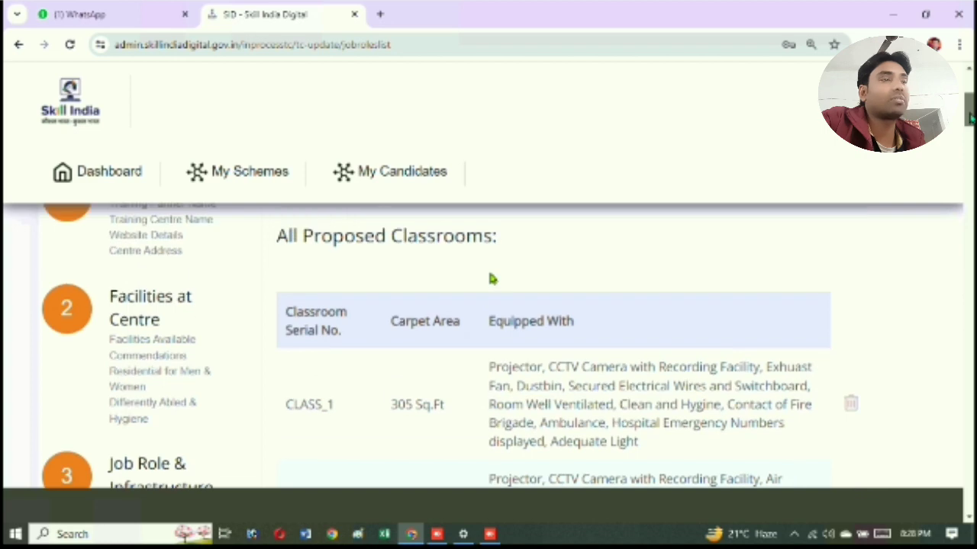
scroll(492, 279, down, 3)
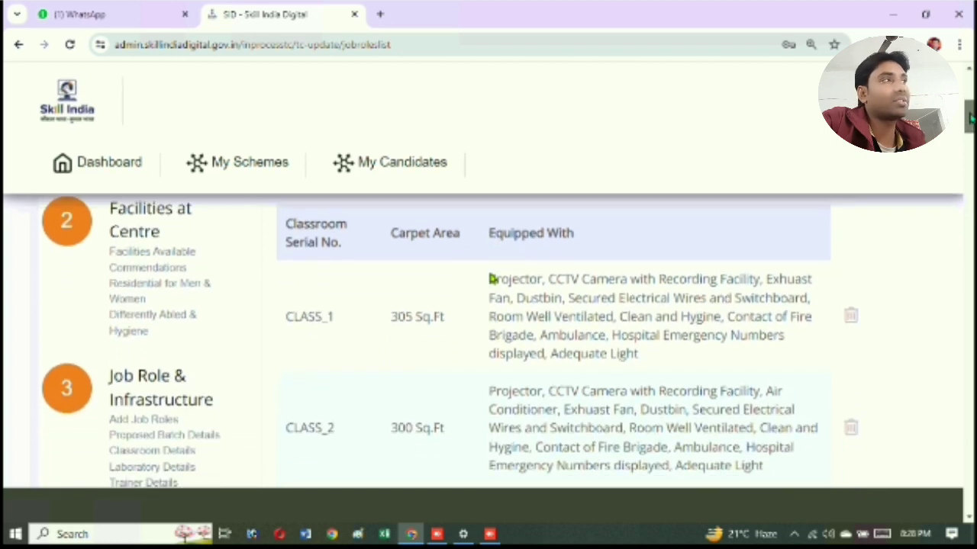
scroll(492, 279, down, 1)
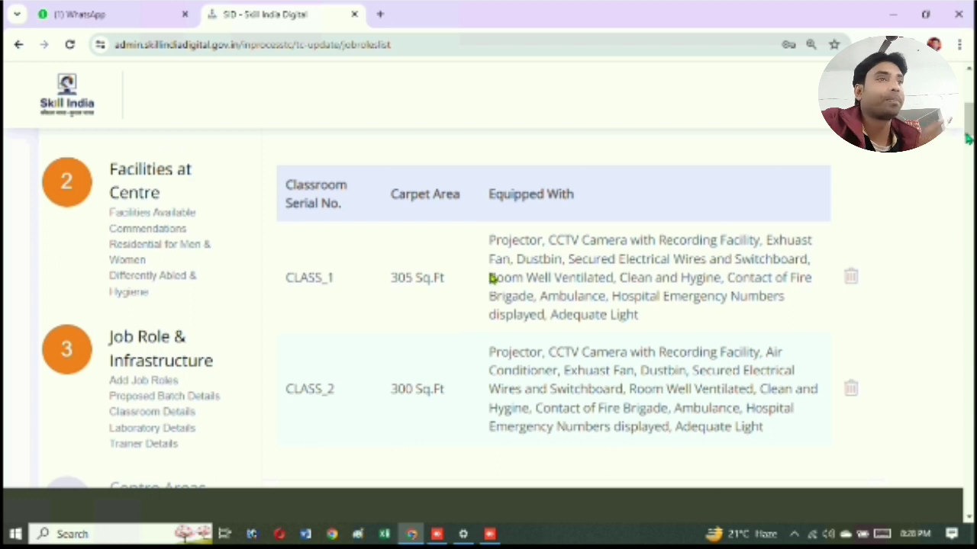
scroll(492, 278, down, 2)
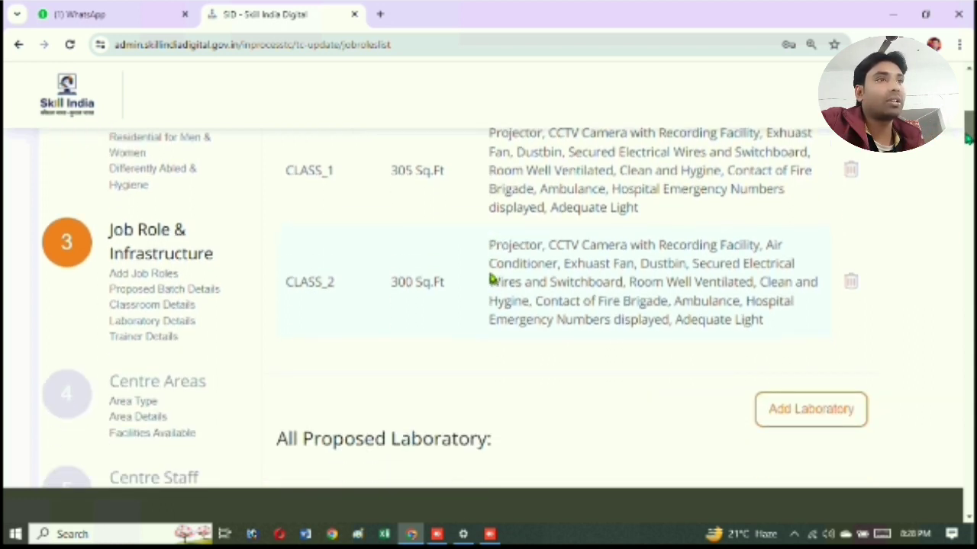
scroll(493, 278, down, 2)
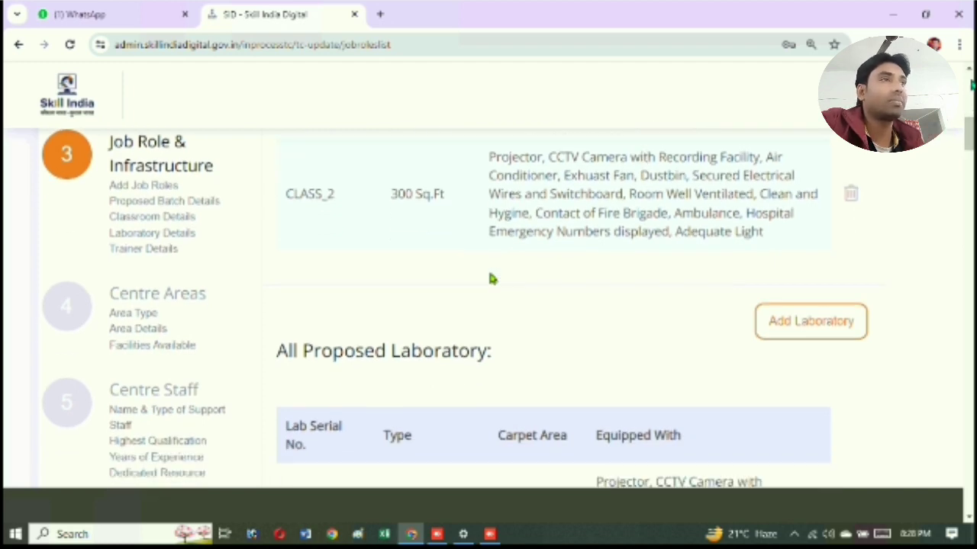
Step: Start a new classroom entry with a carpet area of 330 sq ft
click(969, 73)
click(969, 72)
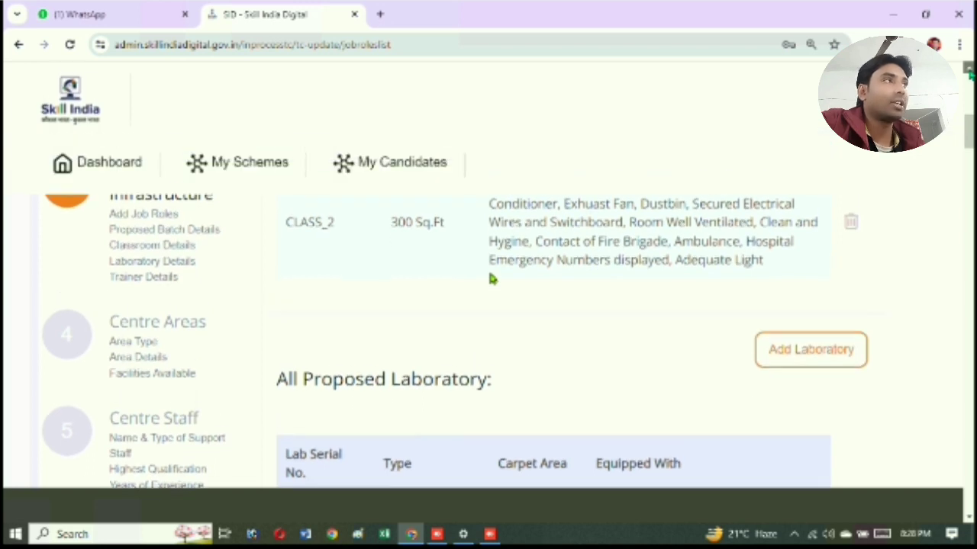
click(970, 72)
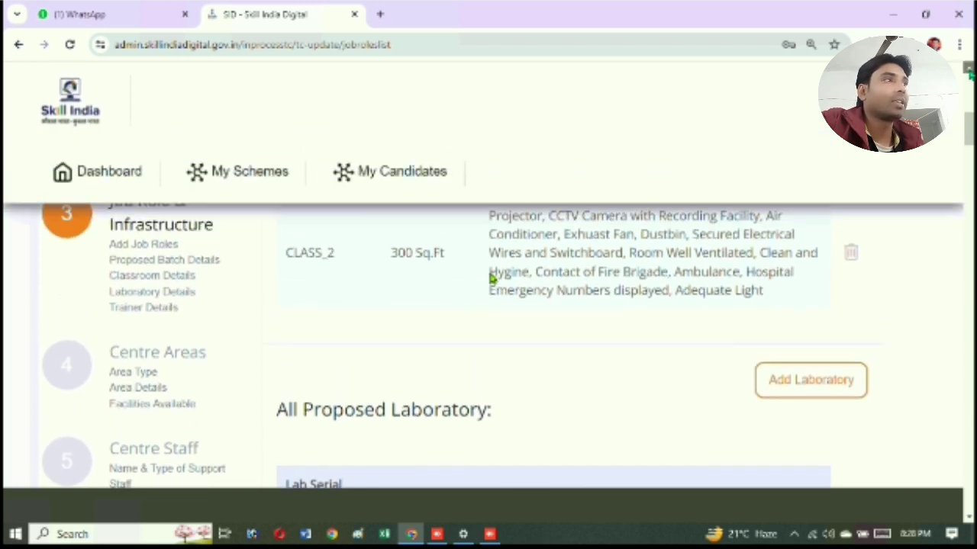
scroll(811, 265, up, 2)
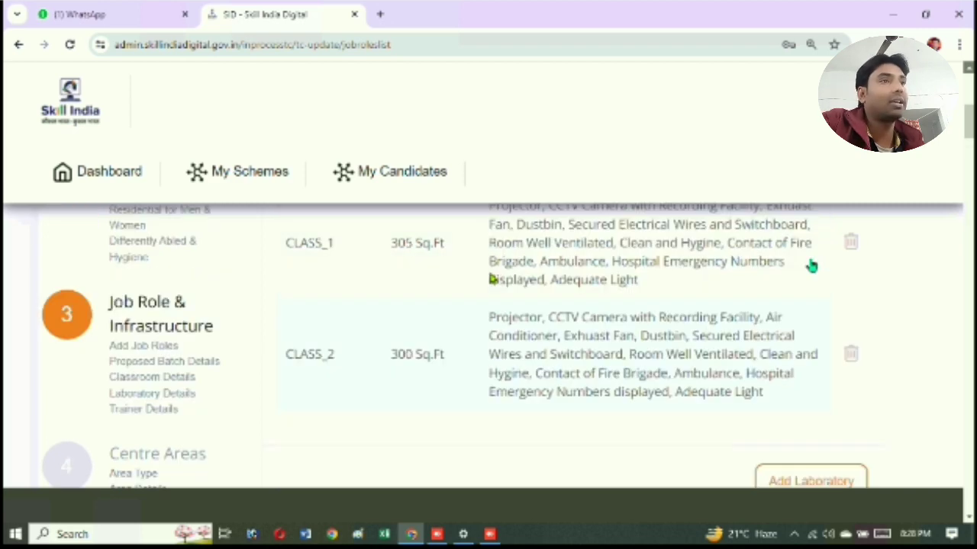
scroll(811, 264, up, 5)
click(811, 265)
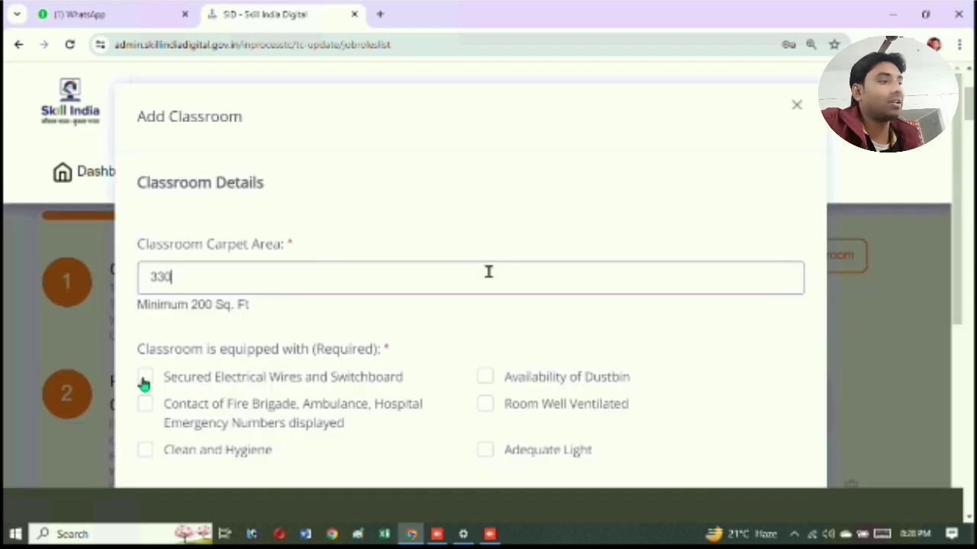
Step: Mark all required classroom items: secured wiring, emergency numbers, clean and hygiene, adequate light, ventilation and dustbin
click(145, 377)
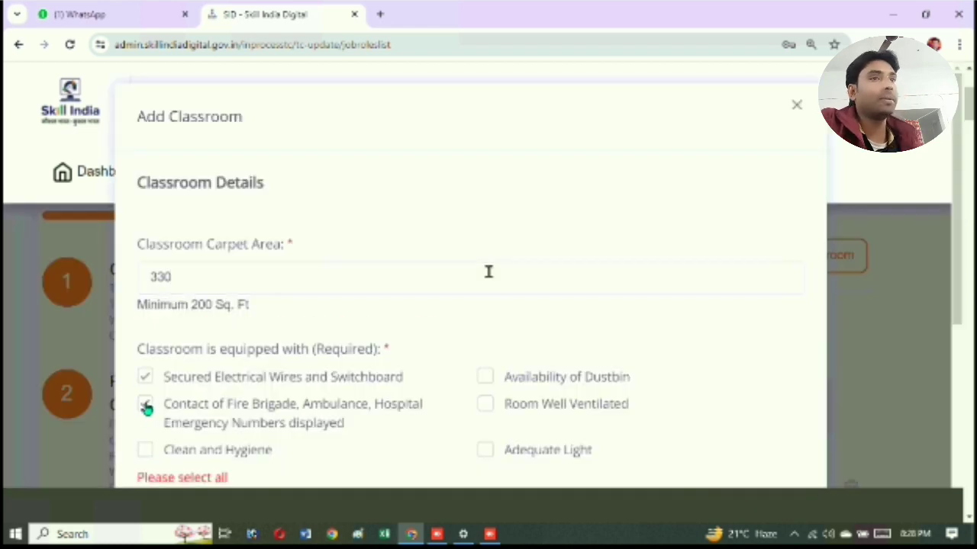
click(145, 451)
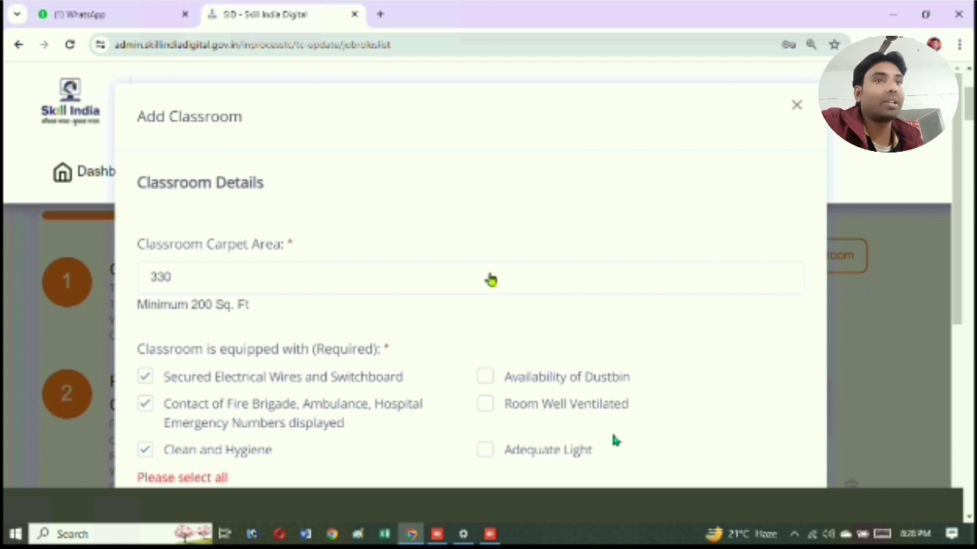
click(484, 451)
click(482, 404)
click(486, 377)
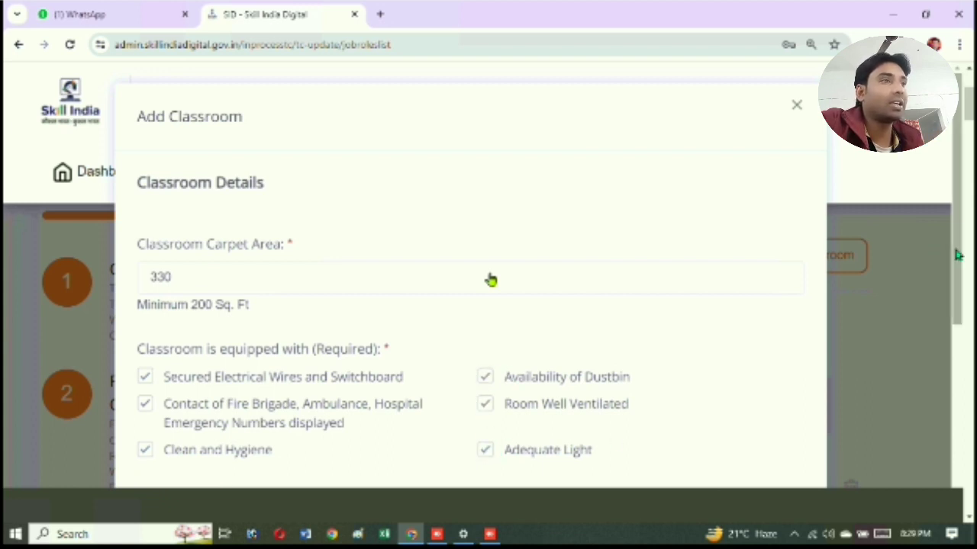
Step: Select projector, CCTV camera with recording facility and exhaust fan as the classroom's additional equipment
scroll(957, 269, down, 2)
drag(957, 269, 954, 308)
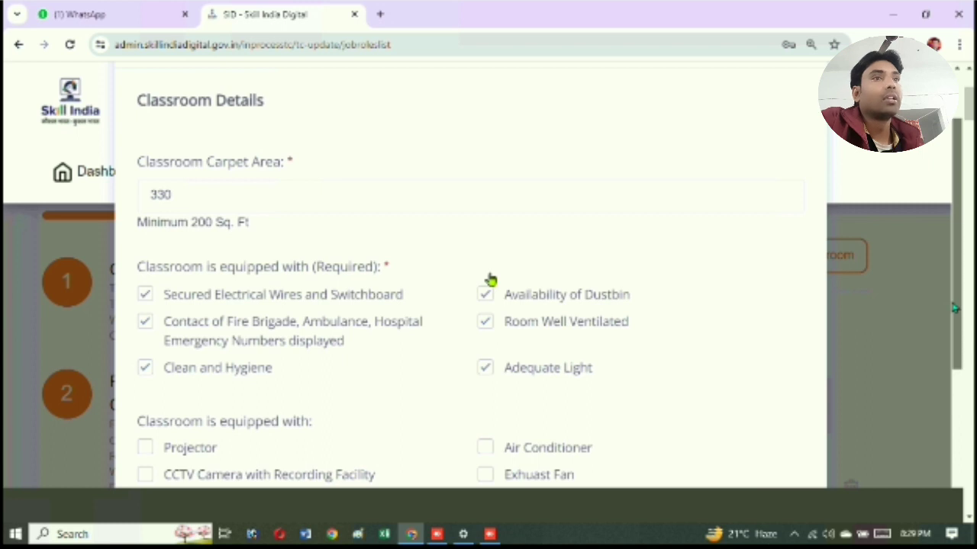
scroll(340, 367, down, 2)
click(145, 358)
click(145, 384)
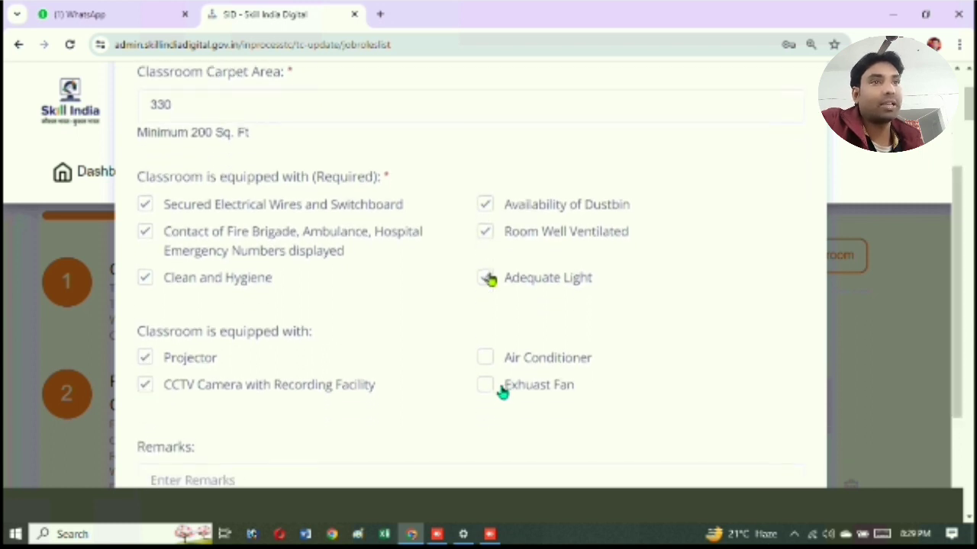
click(492, 389)
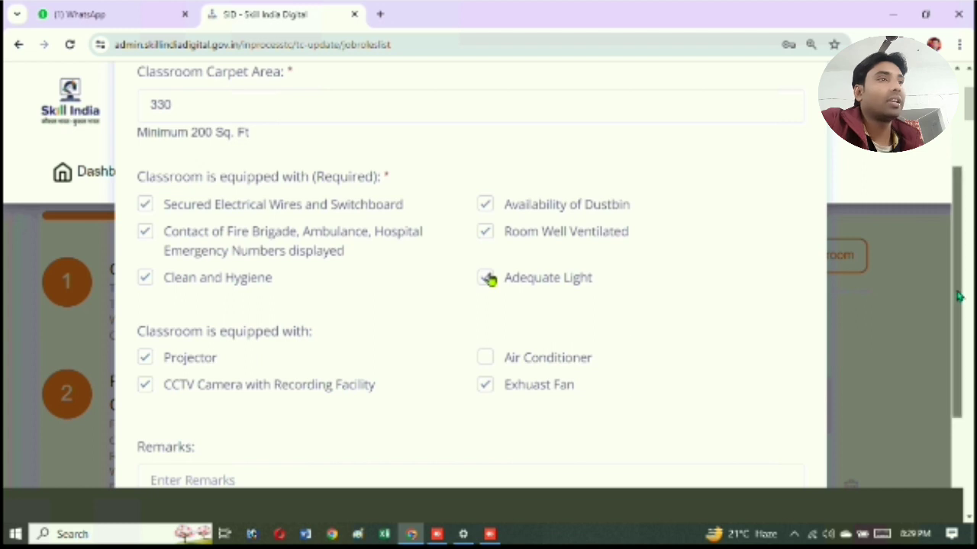
Step: Leave the remarks empty and discard the new classroom entry
drag(959, 296, 949, 353)
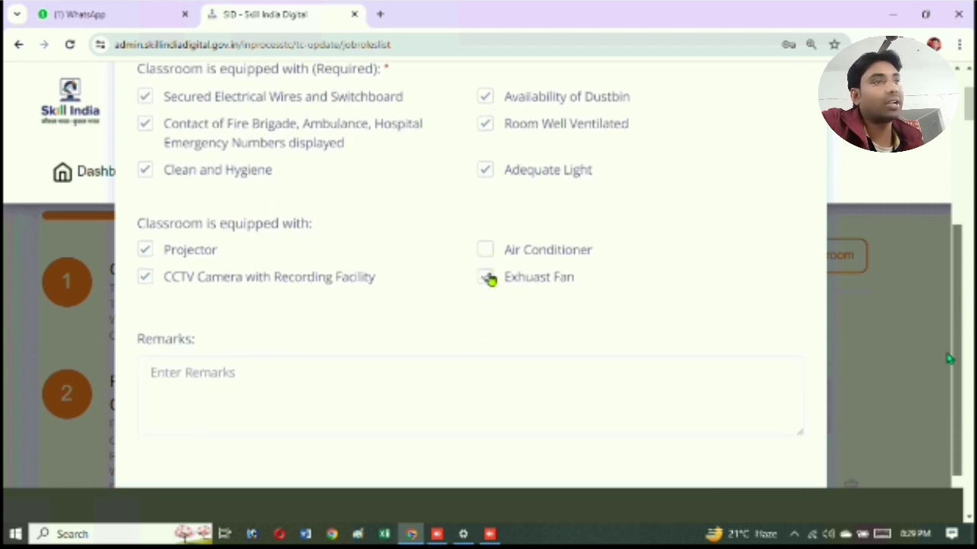
scroll(490, 279, down, 1)
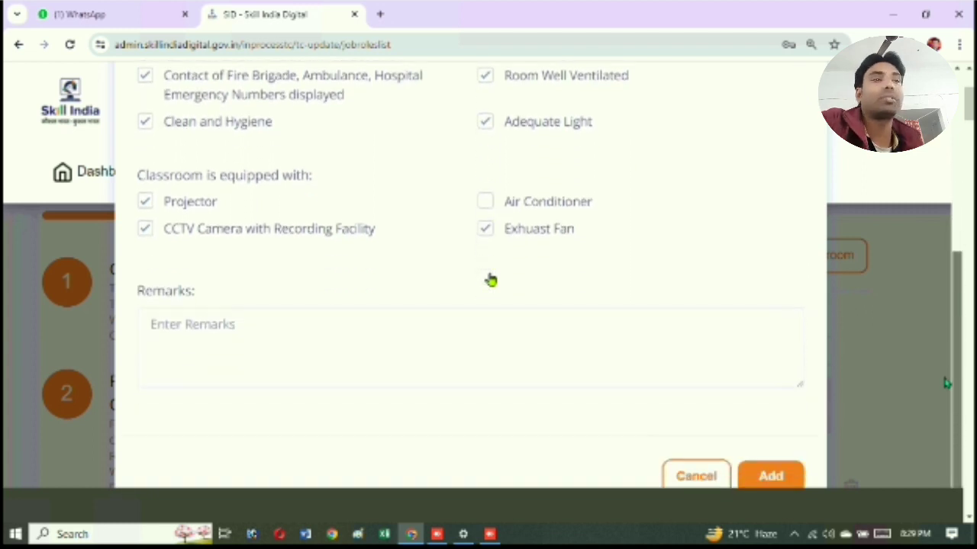
drag(946, 381, 937, 400)
click(694, 467)
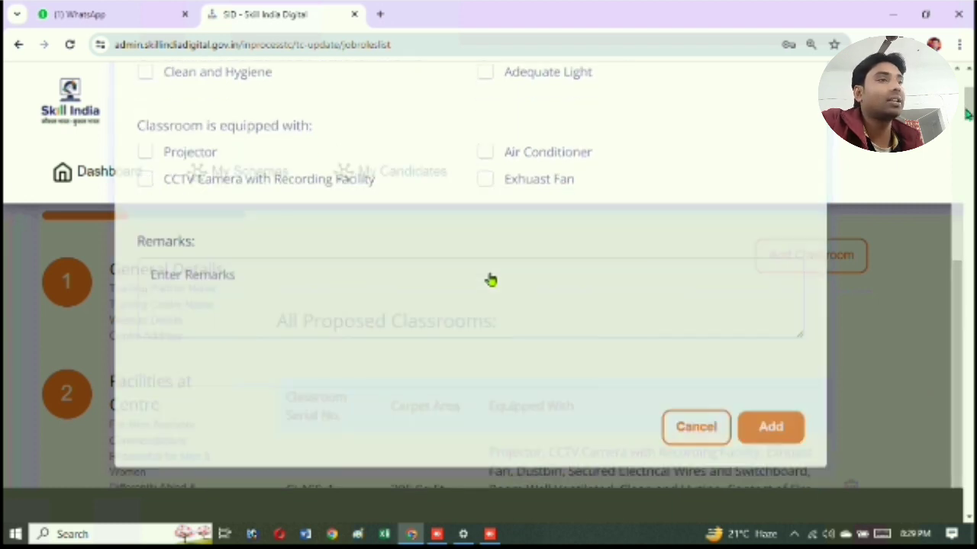
Step: Go past the classroom list and examine the proposed laboratories' types, carpet areas and equipment
drag(968, 111, 972, 93)
scroll(490, 280, down, 4)
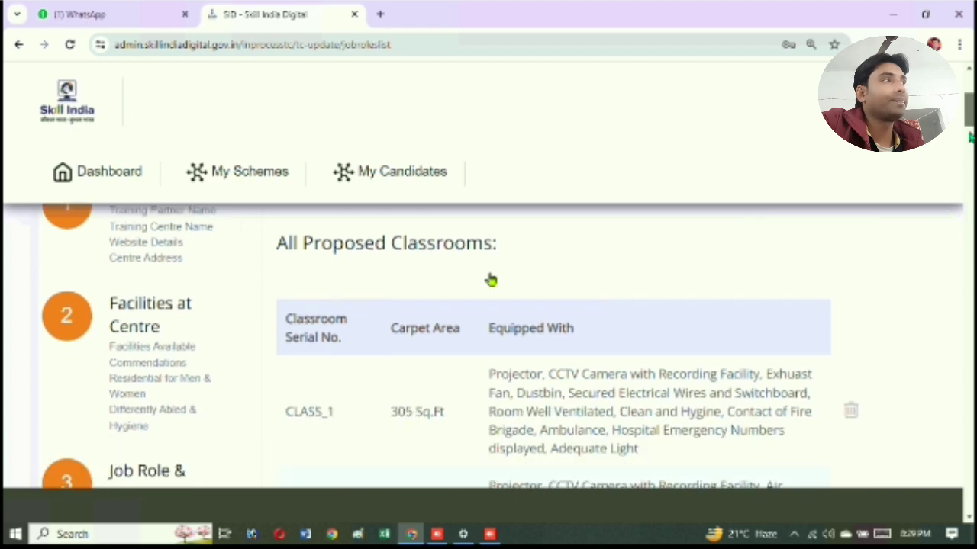
scroll(490, 280, down, 3)
scroll(490, 280, up, 1)
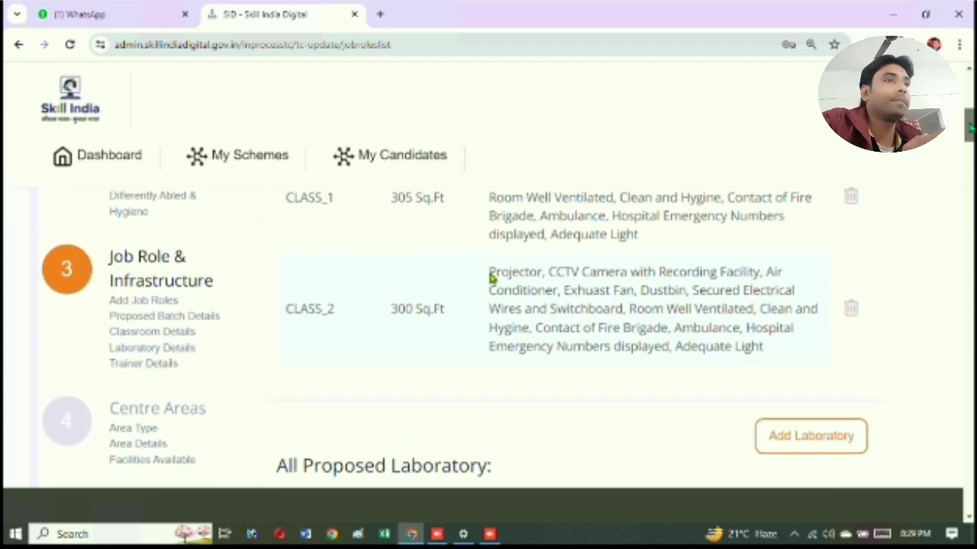
scroll(490, 280, down, 2)
scroll(491, 279, down, 3)
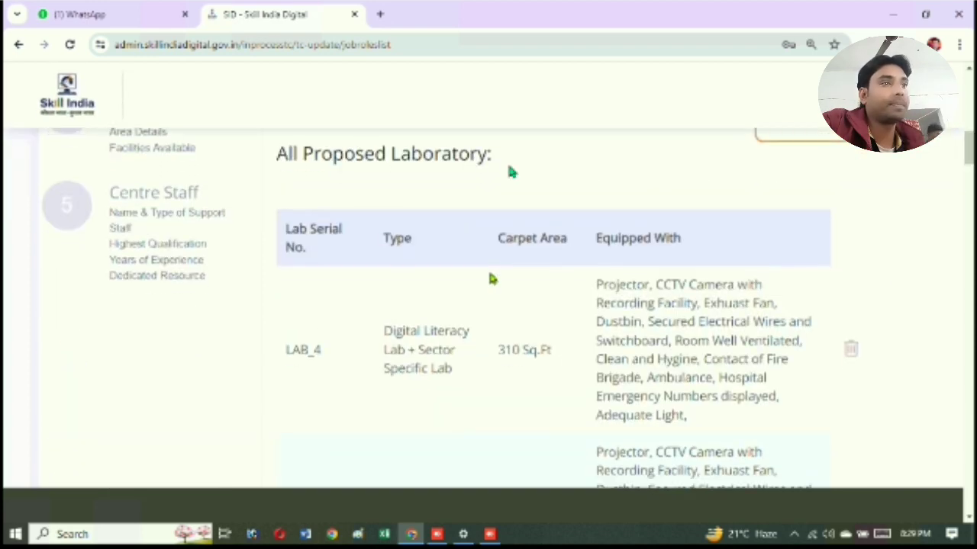
scroll(491, 279, down, 2)
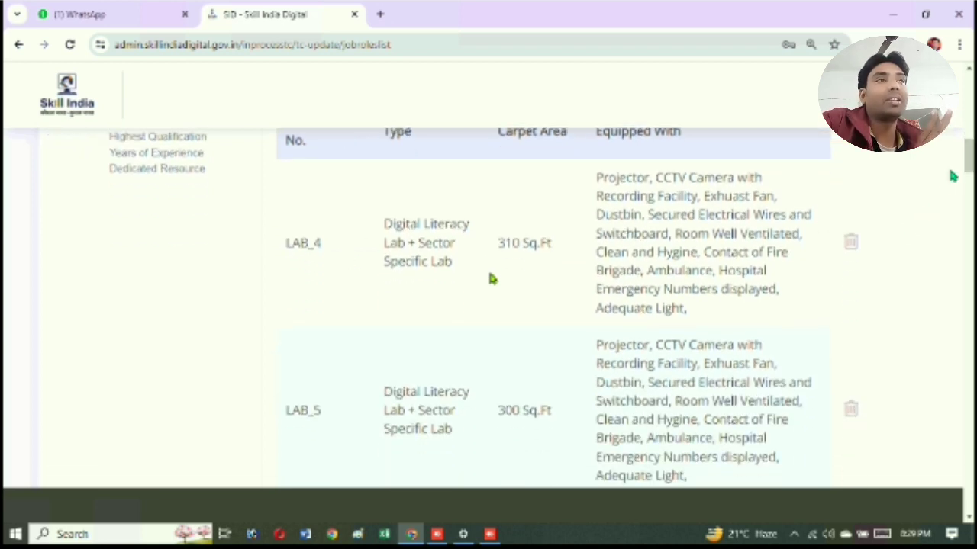
scroll(491, 279, up, 2)
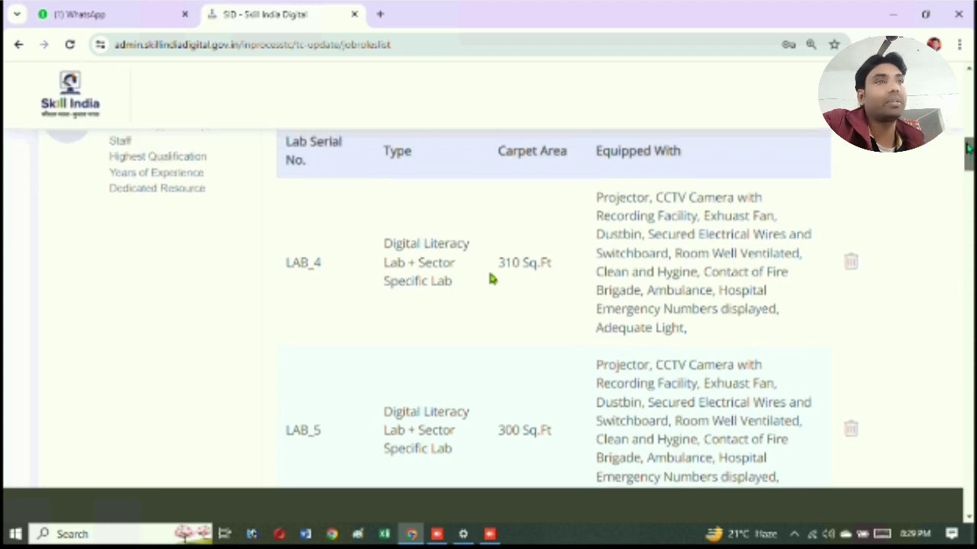
scroll(967, 142, up, 2)
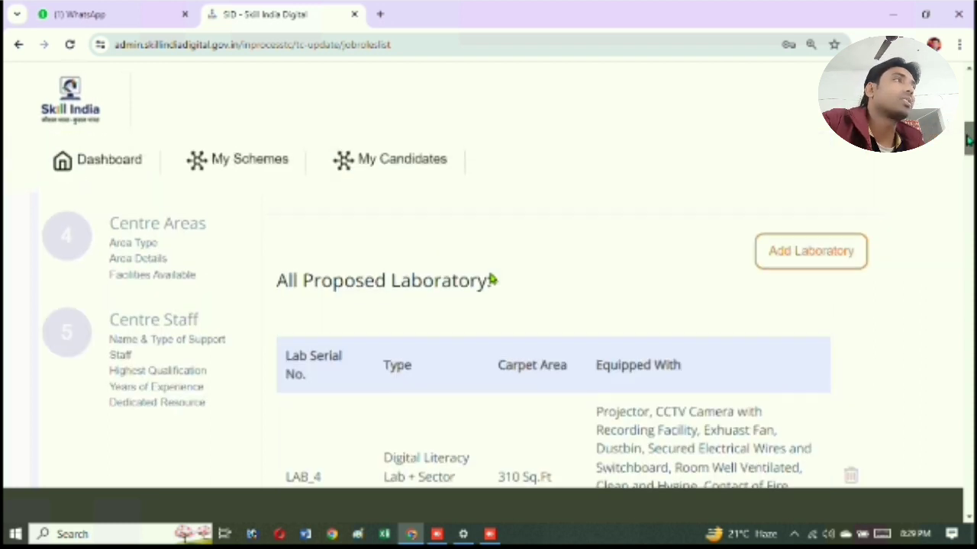
scroll(616, 179, down, 1)
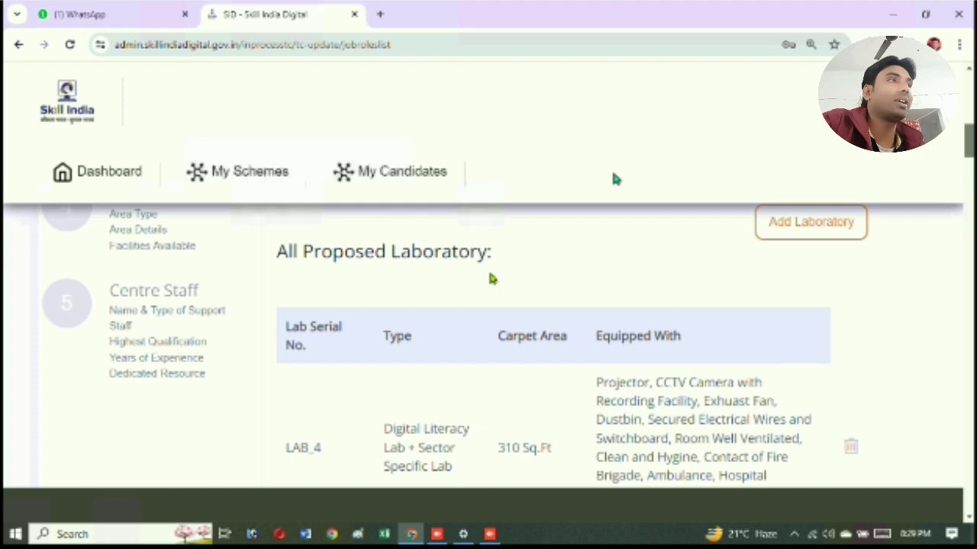
scroll(615, 178, down, 2)
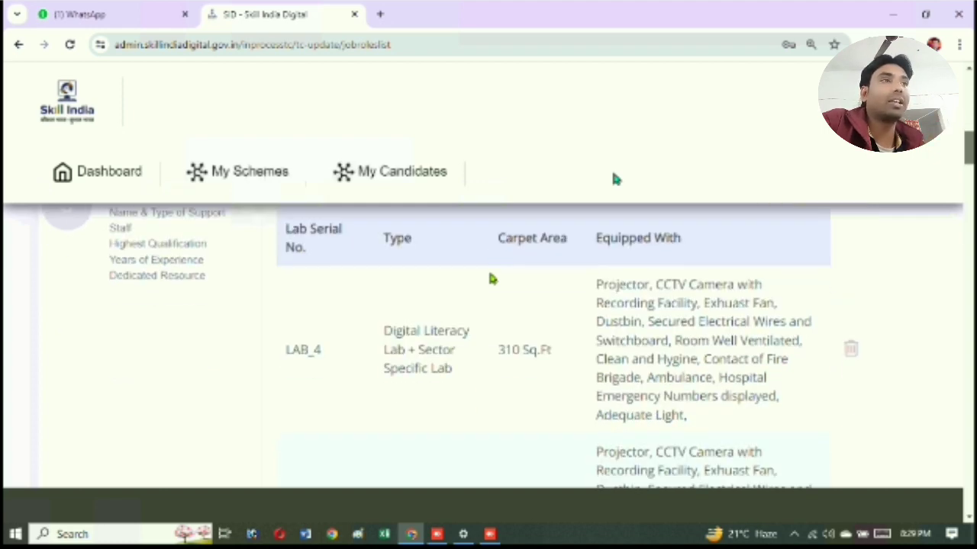
scroll(613, 174, down, 1)
drag(498, 291, 514, 292)
drag(384, 273, 461, 293)
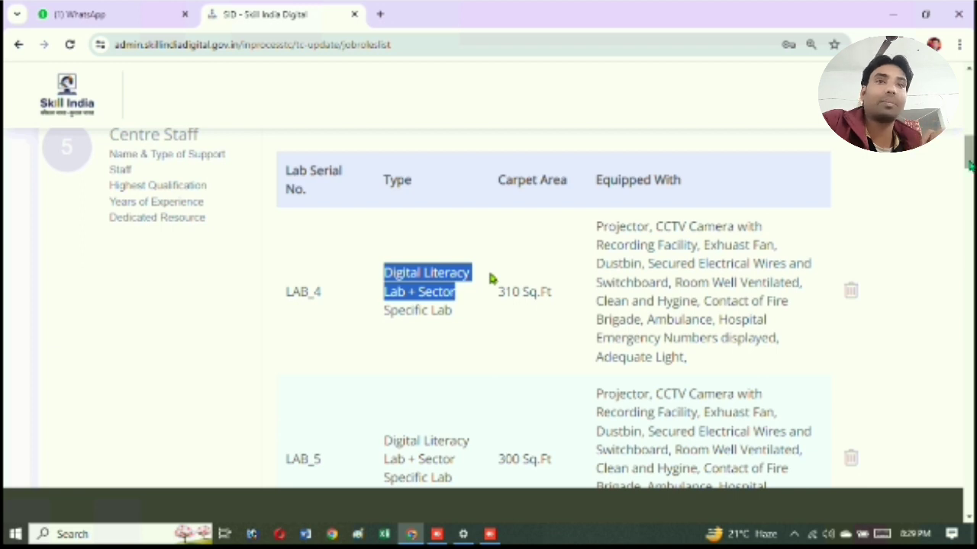
scroll(492, 279, down, 1)
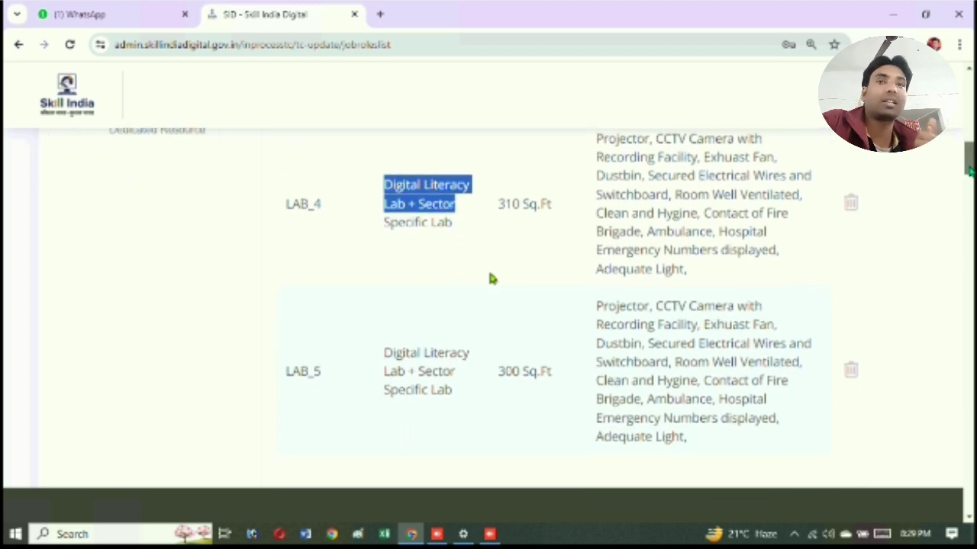
Step: Go past the laboratory list and examine the proposed hybrid room's lab type, carpet area and equipment
scroll(492, 280, down, 1)
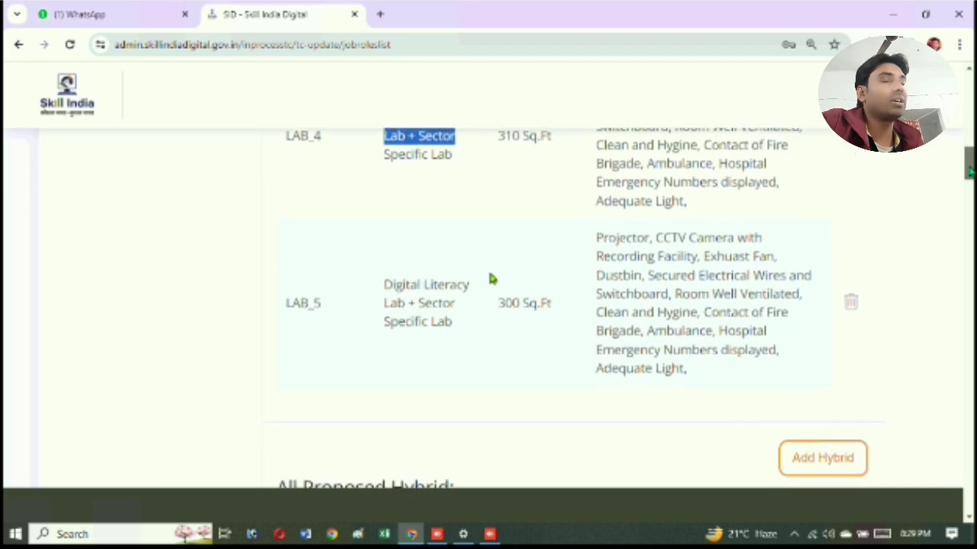
scroll(492, 279, down, 4)
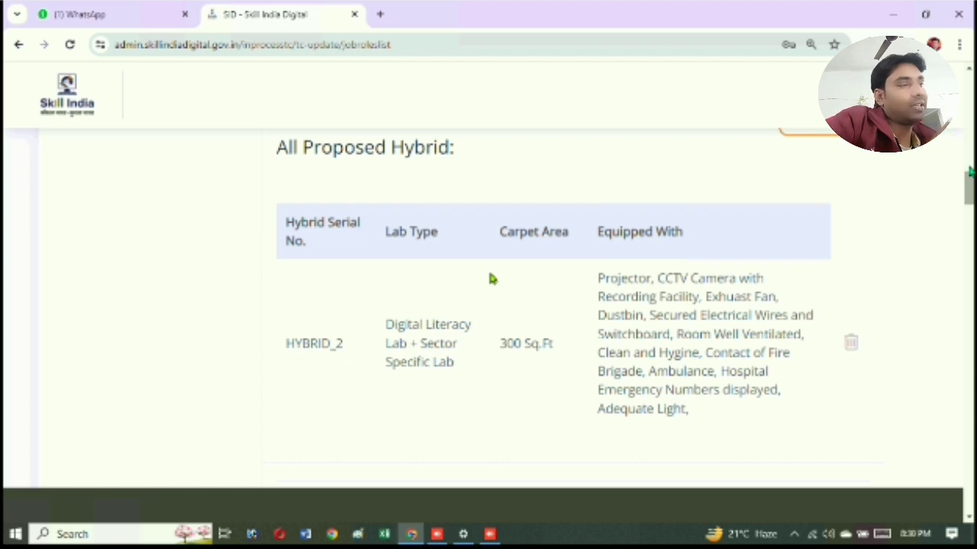
scroll(492, 280, up, 1)
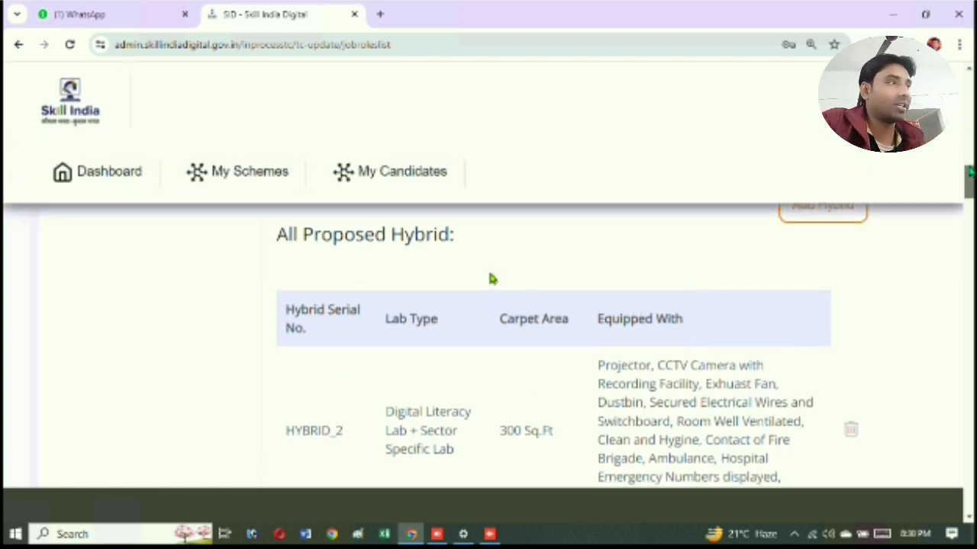
scroll(492, 279, up, 1)
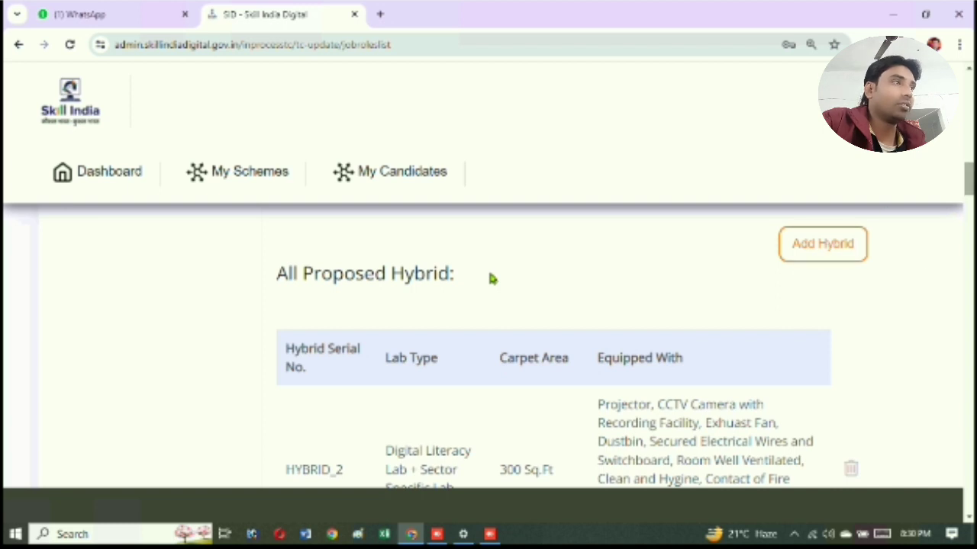
scroll(492, 279, down, 2)
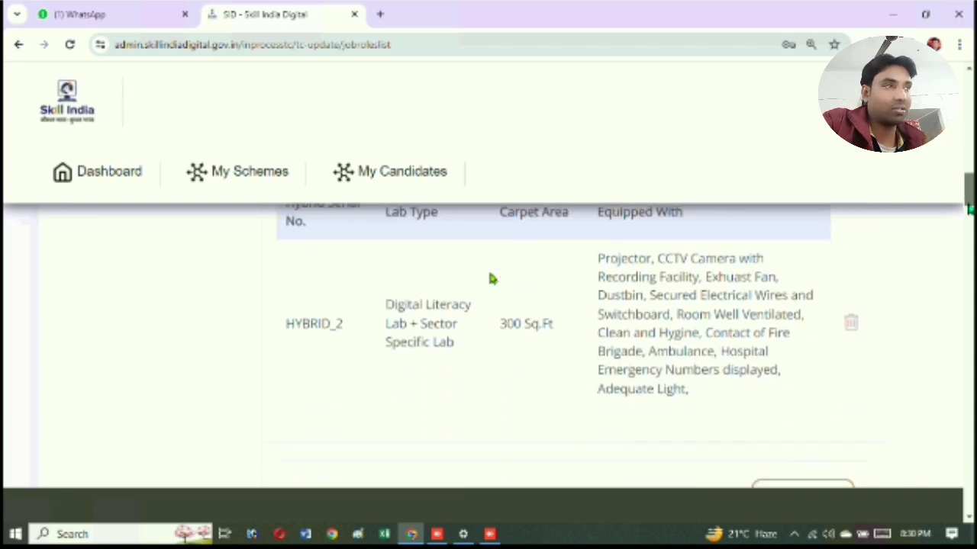
scroll(492, 280, down, 1)
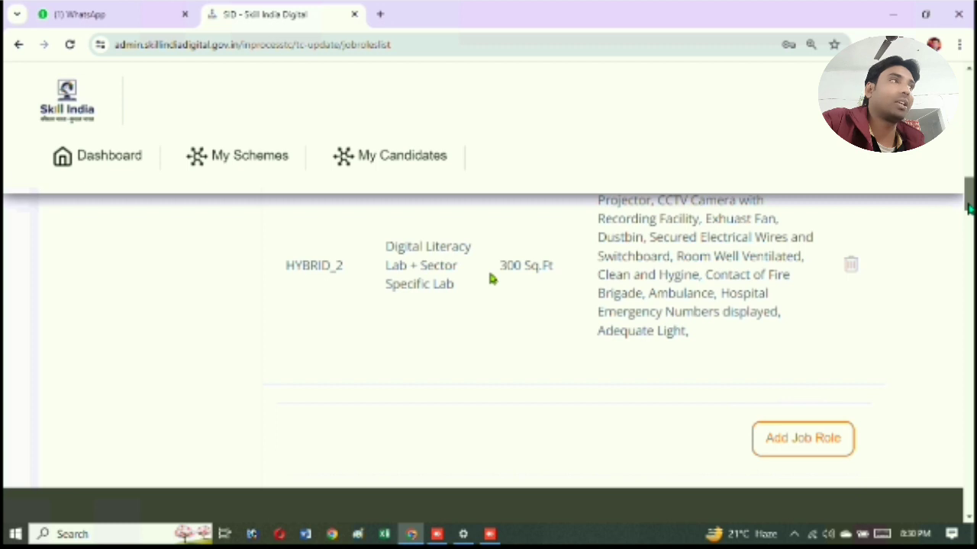
scroll(492, 279, up, 5)
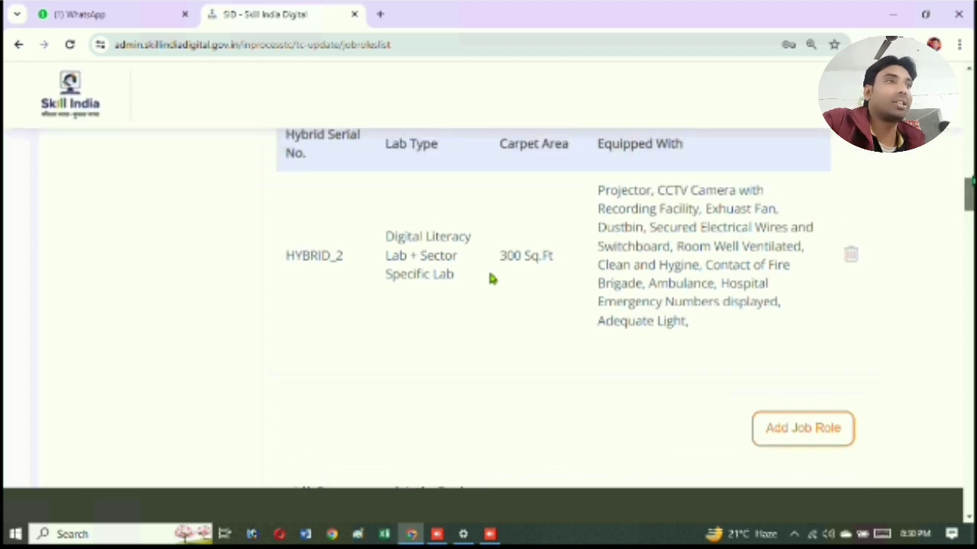
scroll(492, 279, up, 2)
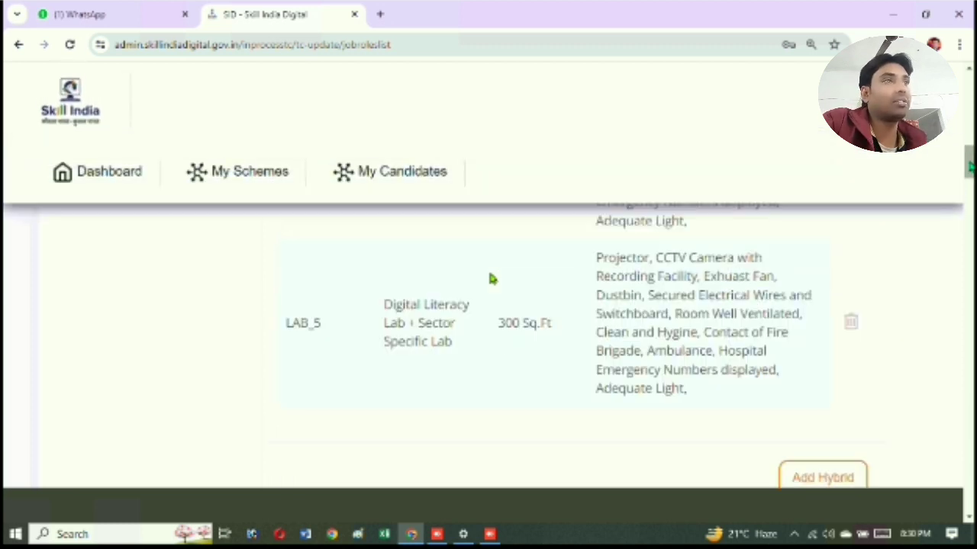
scroll(492, 279, down, 2)
scroll(492, 279, down, 2)
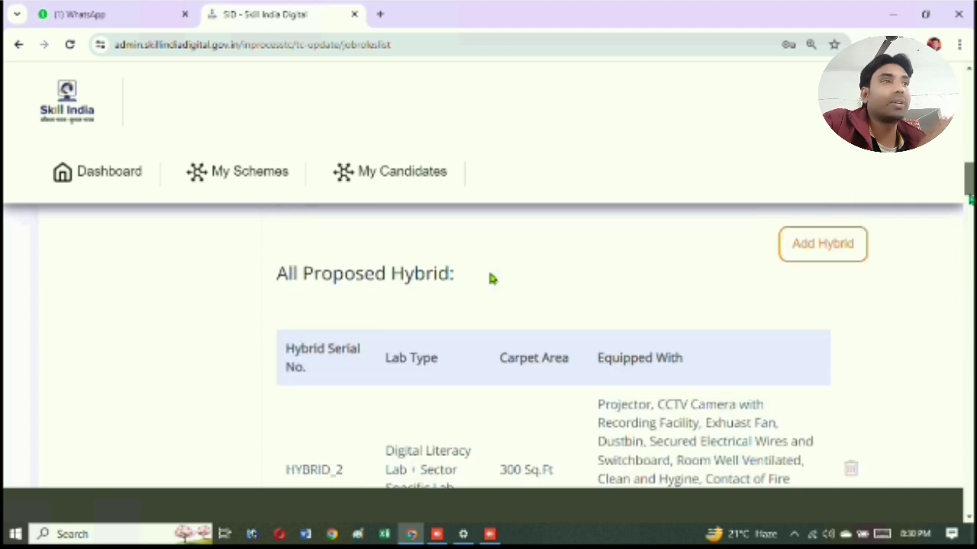
scroll(493, 279, down, 3)
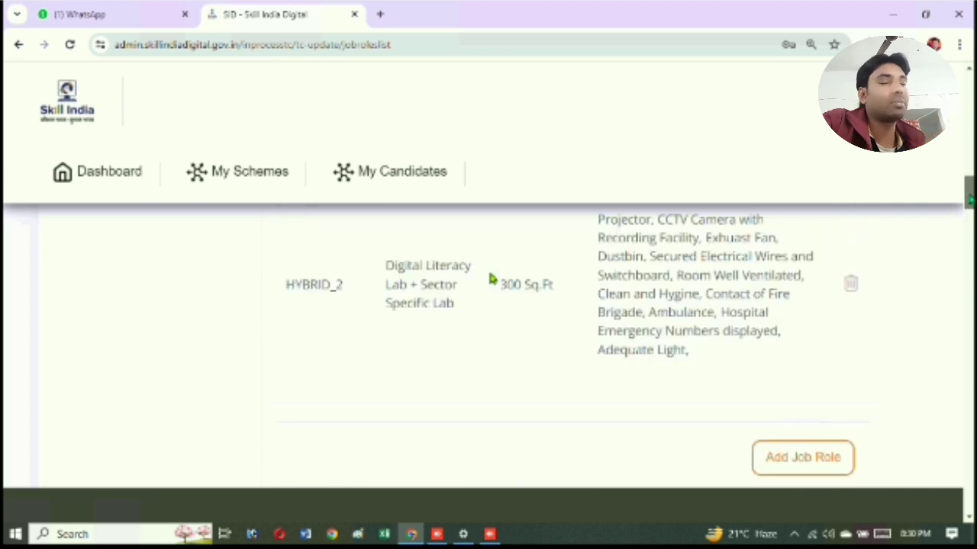
Step: Review the proposed job roles, checking the QP code, sector, trainee-to-trainer ratio and parallel batches
scroll(492, 280, down, 1)
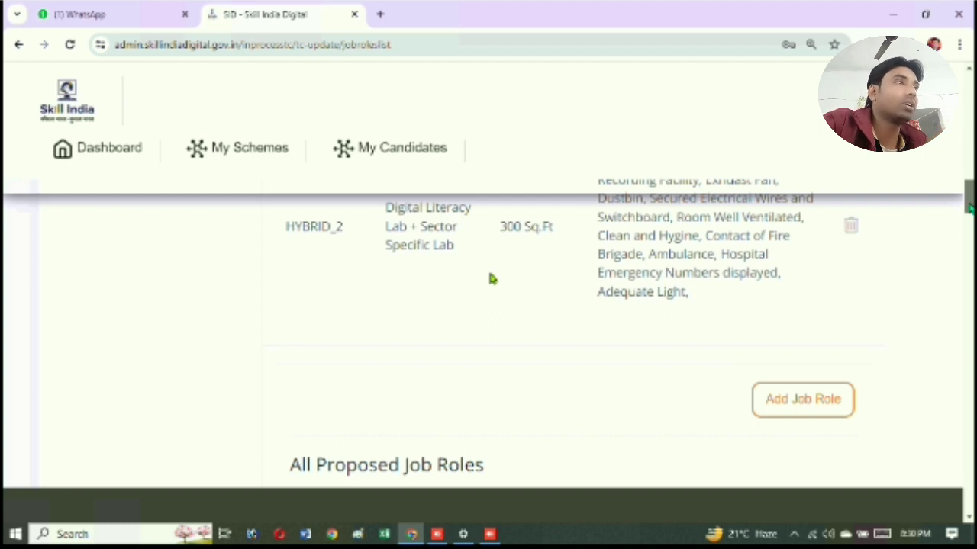
scroll(492, 279, down, 1)
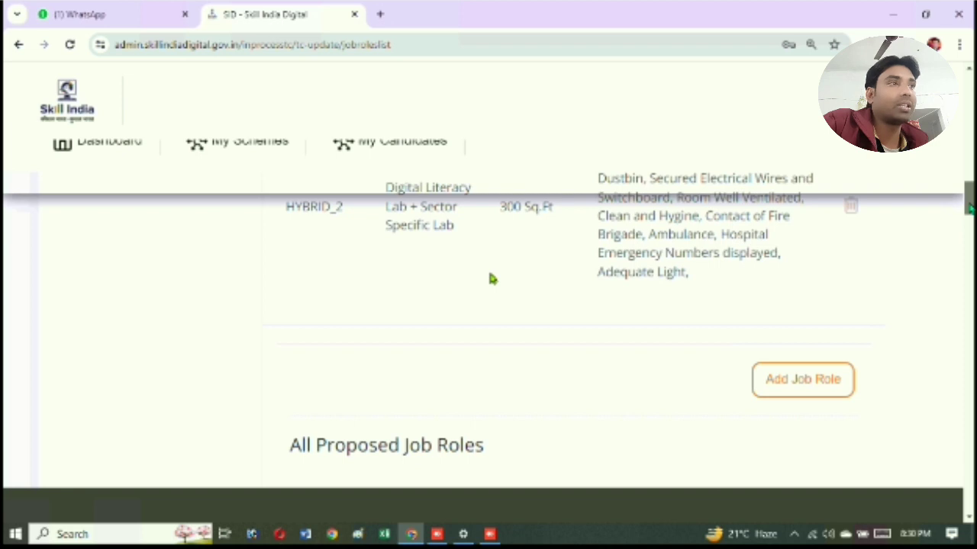
scroll(492, 279, down, 1)
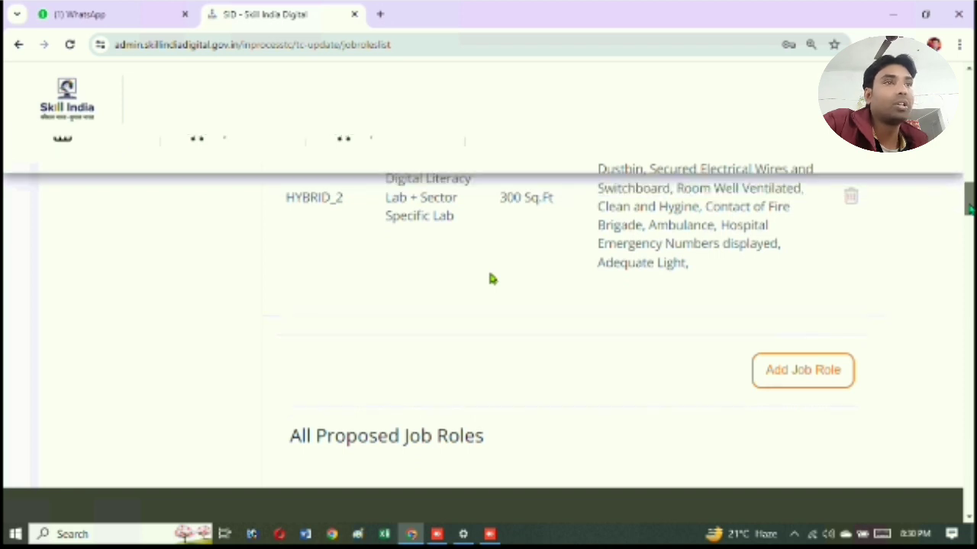
scroll(492, 279, down, 3)
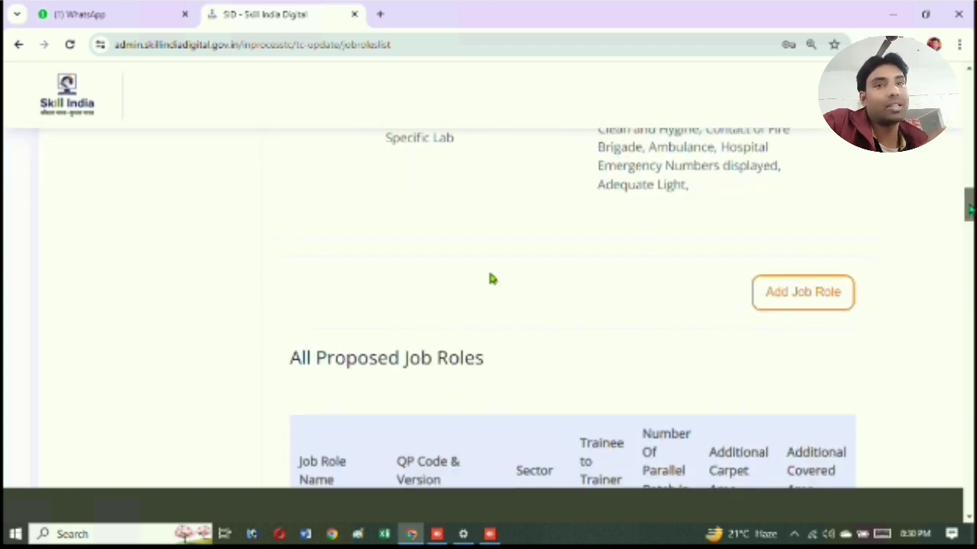
scroll(488, 275, down, 1)
scroll(488, 272, down, 5)
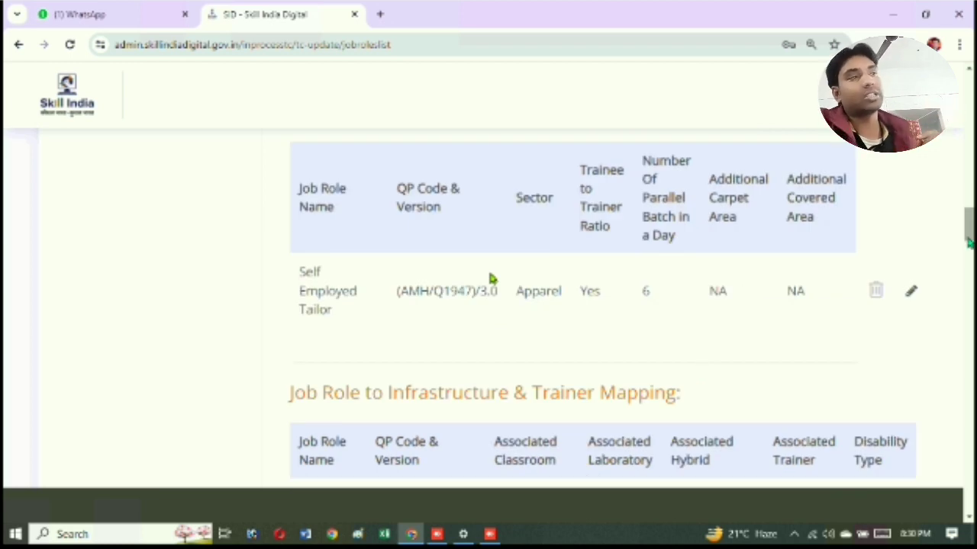
drag(969, 234, 969, 224)
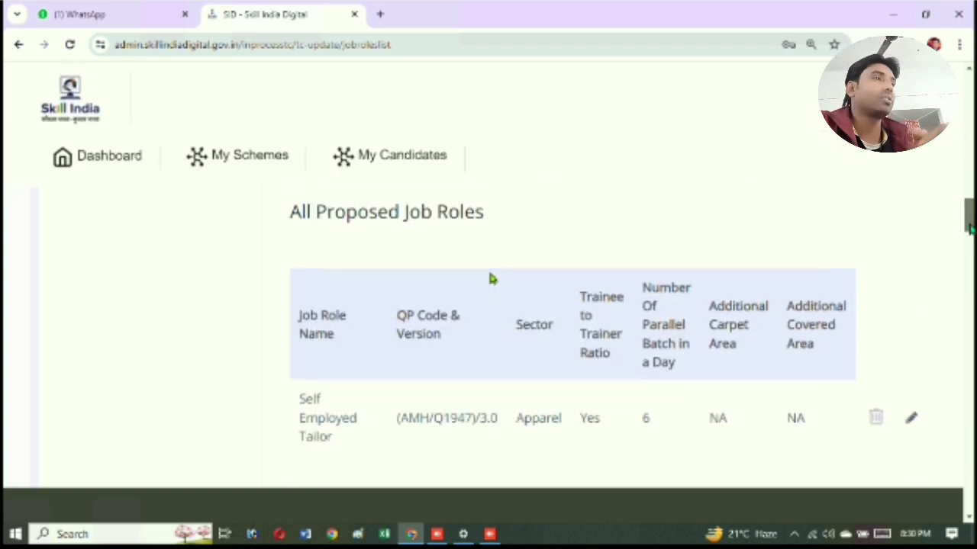
scroll(795, 246, up, 1)
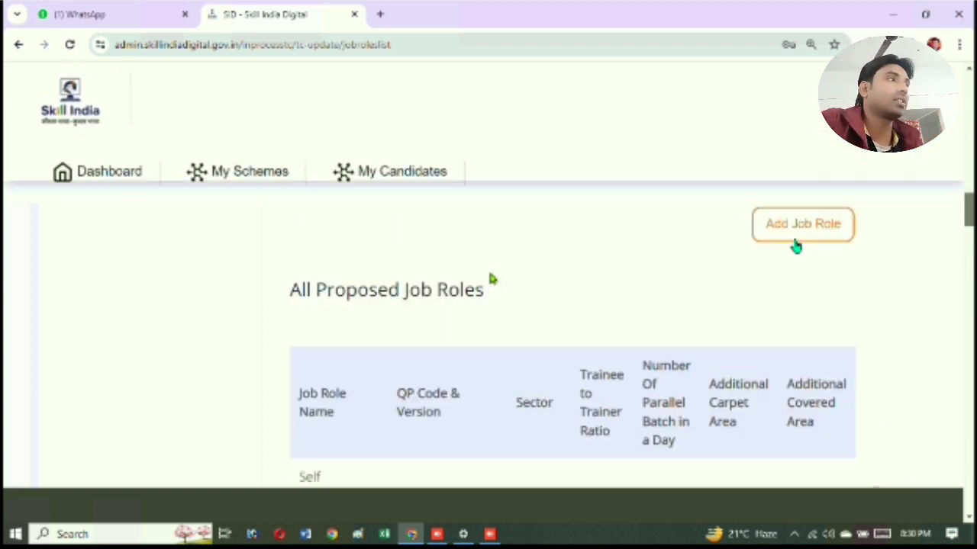
scroll(809, 254, up, 1)
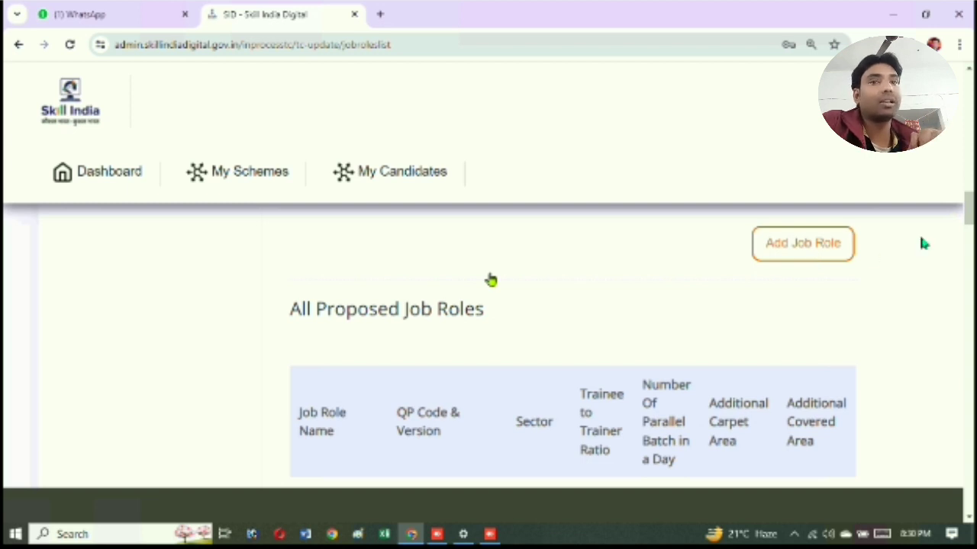
scroll(490, 280, down, 3)
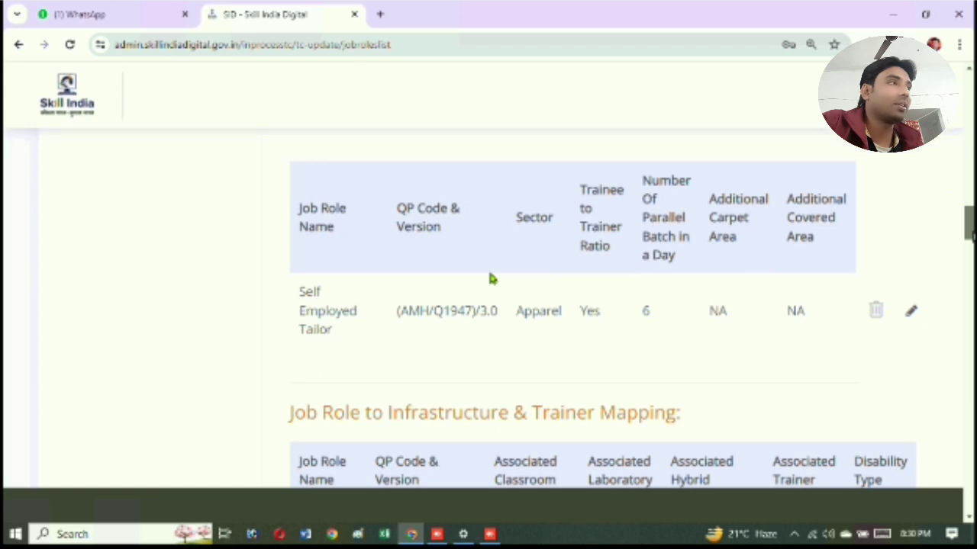
Step: Examine which classrooms, laboratories, hybrid room and trainers are mapped to the Self Employed Tailor job role
scroll(491, 280, down, 1)
scroll(490, 280, down, 1)
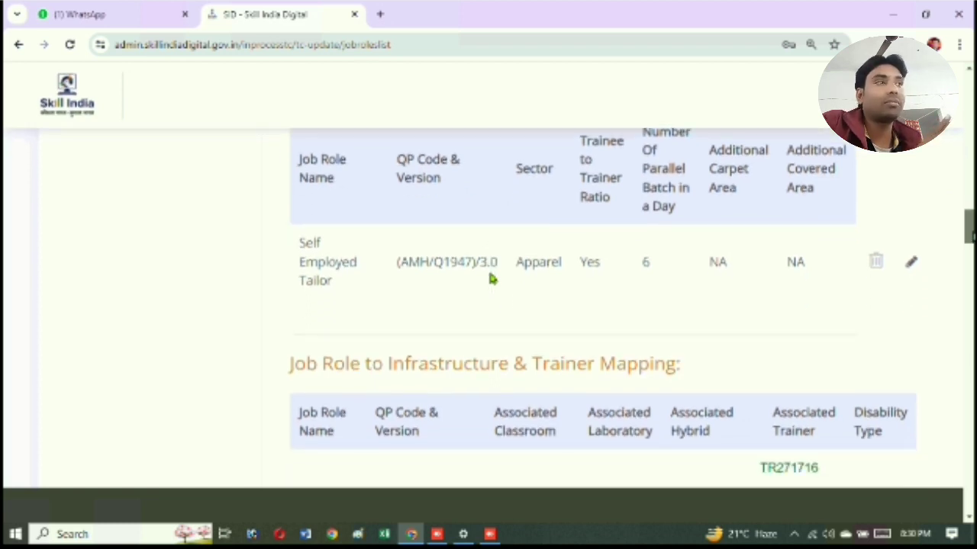
scroll(490, 280, down, 3)
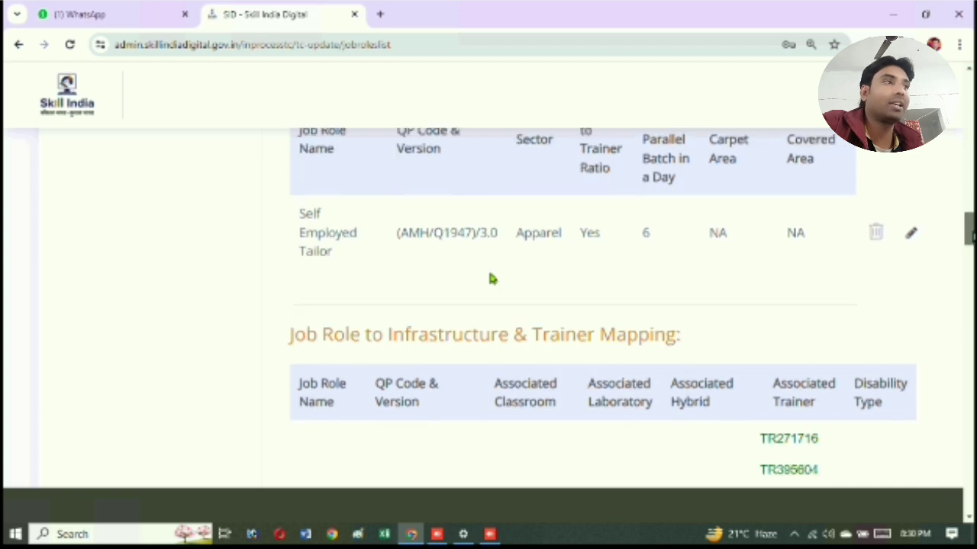
scroll(490, 280, down, 3)
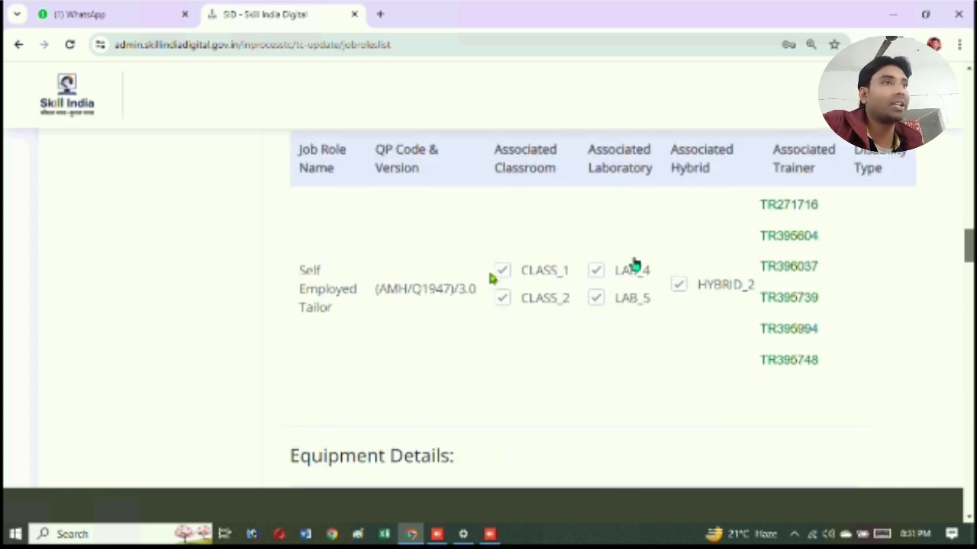
scroll(490, 280, up, 1)
scroll(490, 280, up, 3)
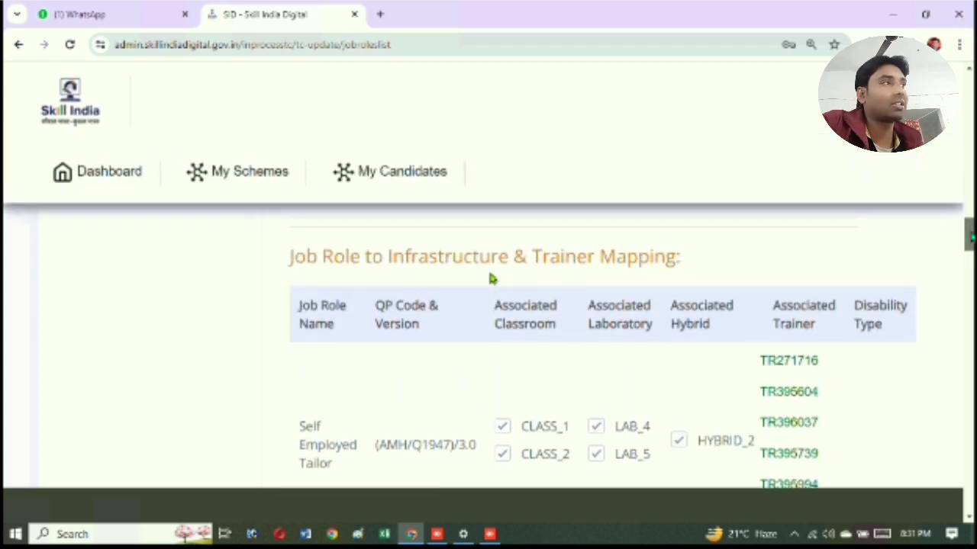
Step: In the equipment details, check the required quantities of sewing machines, bobbins, bobbin cases and fabric against the available quantities
scroll(491, 280, down, 6)
scroll(491, 280, up, 3)
scroll(491, 280, down, 1)
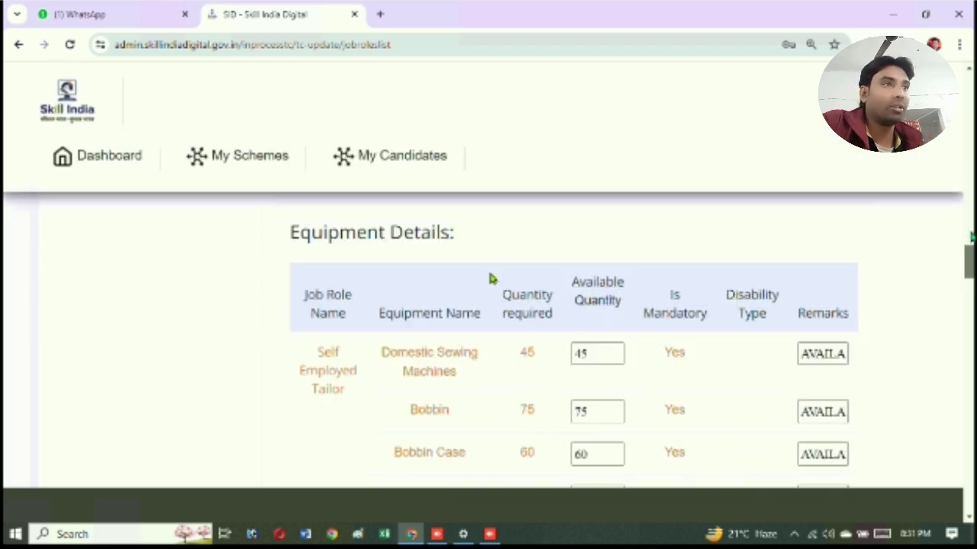
scroll(490, 280, down, 3)
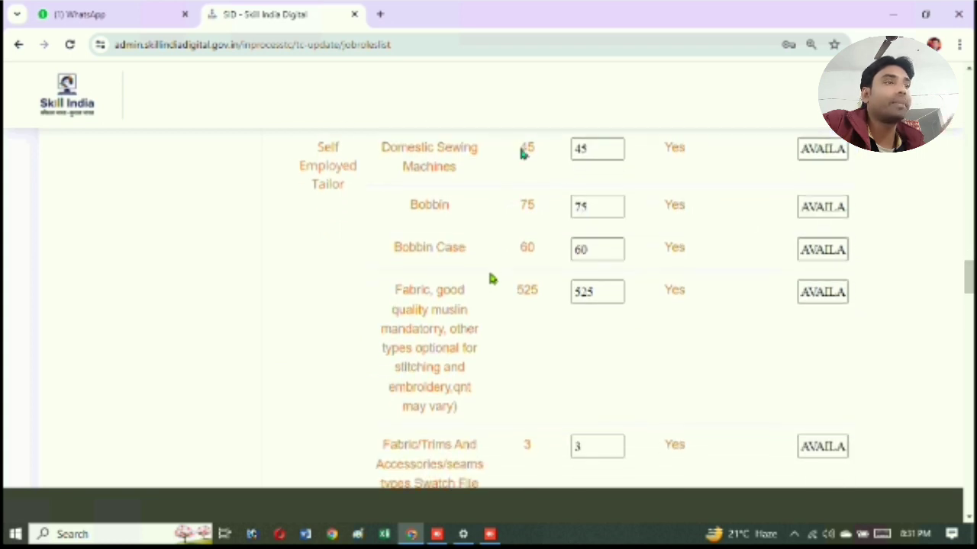
drag(521, 149, 537, 150)
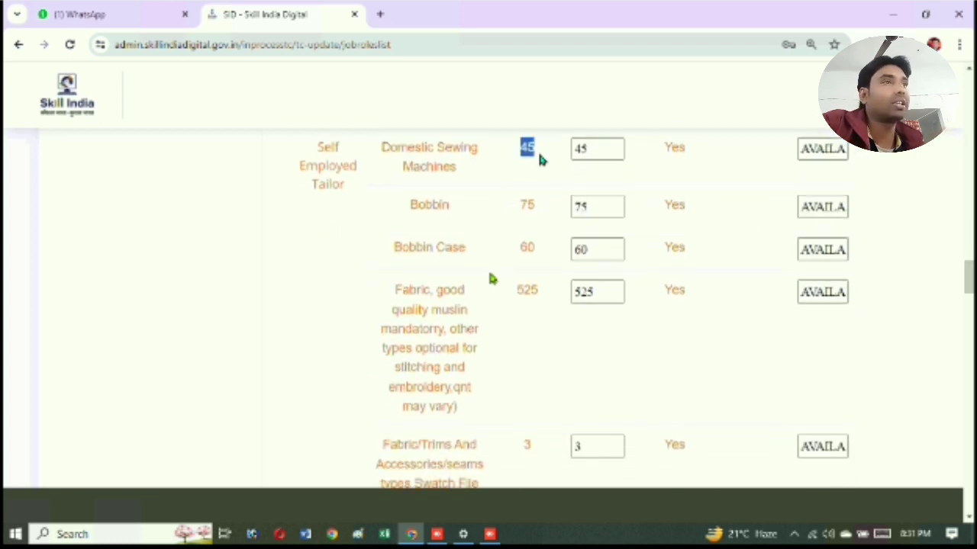
click(518, 206)
drag(518, 206, 538, 206)
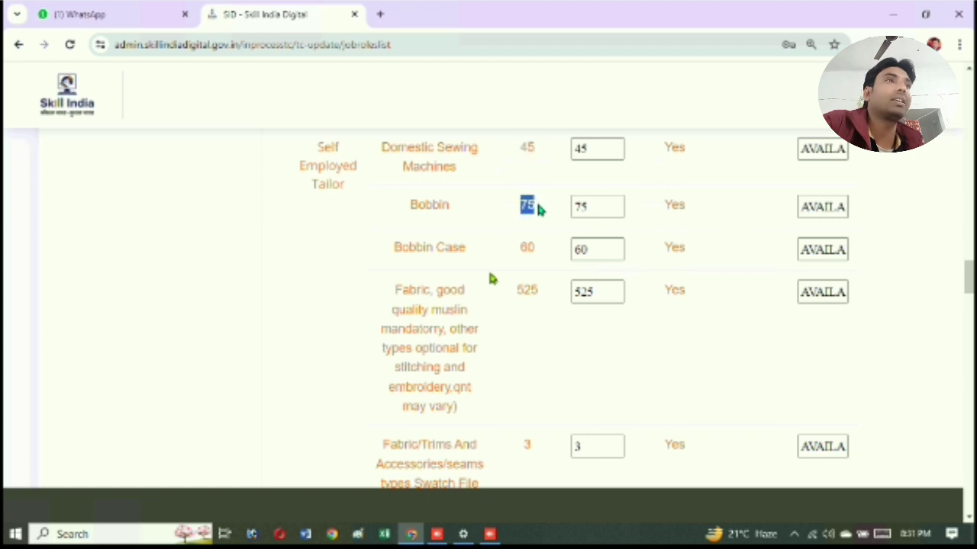
drag(521, 242, 532, 242)
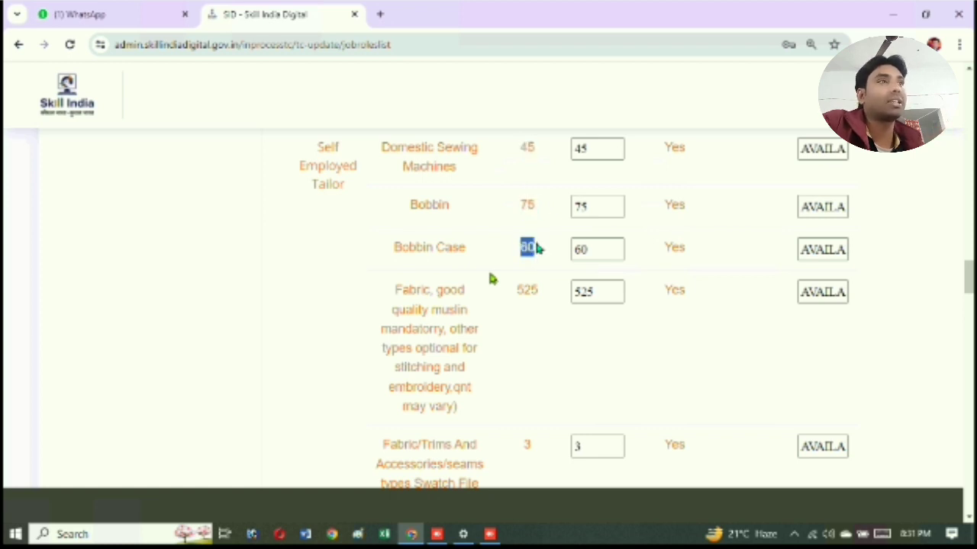
drag(517, 290, 528, 291)
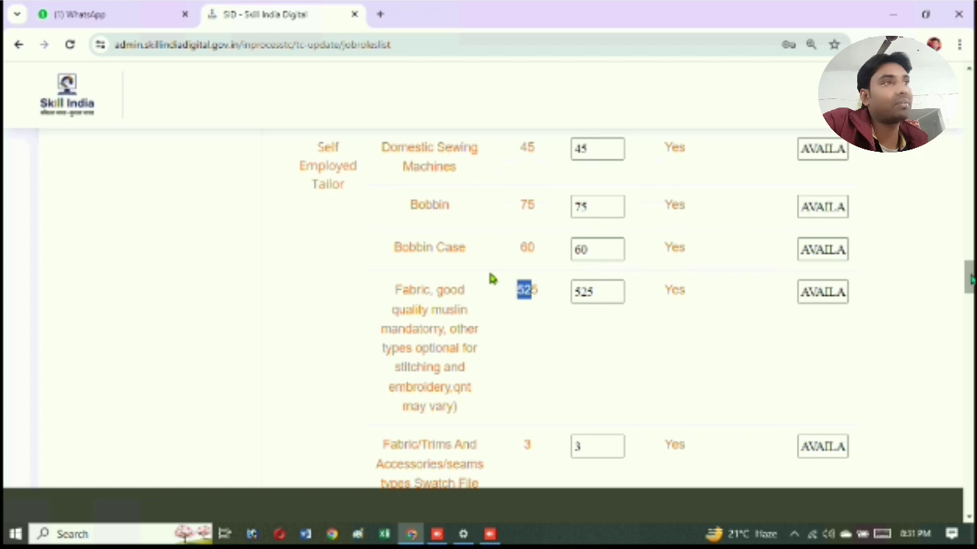
Step: Review the rest of the tailoring equipment list down to the needles, checking quantities, mandatory status and remarks
scroll(492, 279, up, 1)
scroll(492, 279, up, 1)
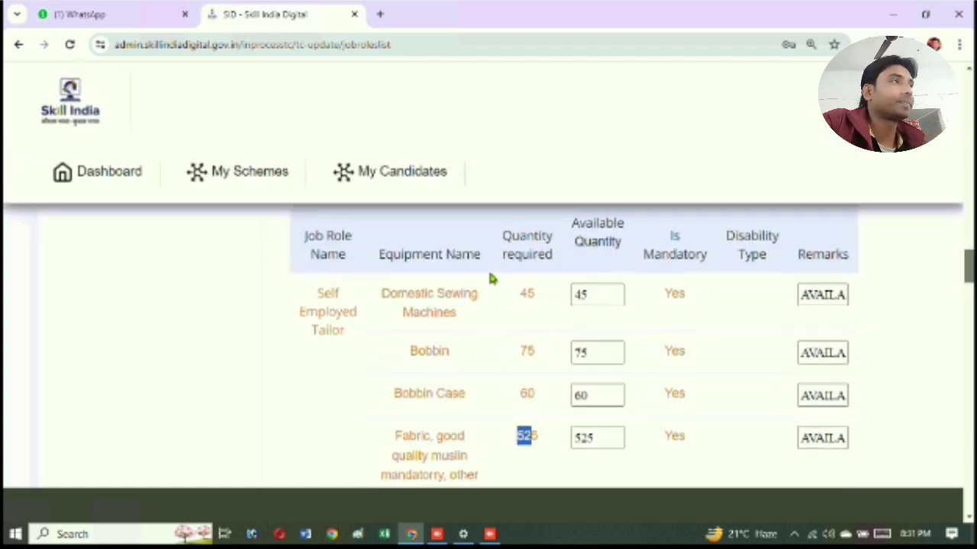
scroll(492, 279, down, 1)
scroll(492, 280, down, 3)
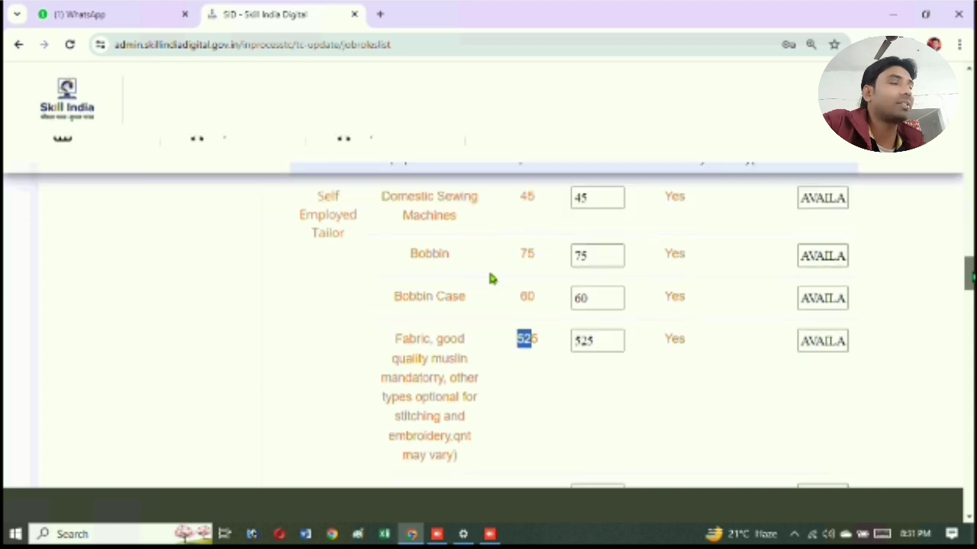
scroll(493, 280, down, 5)
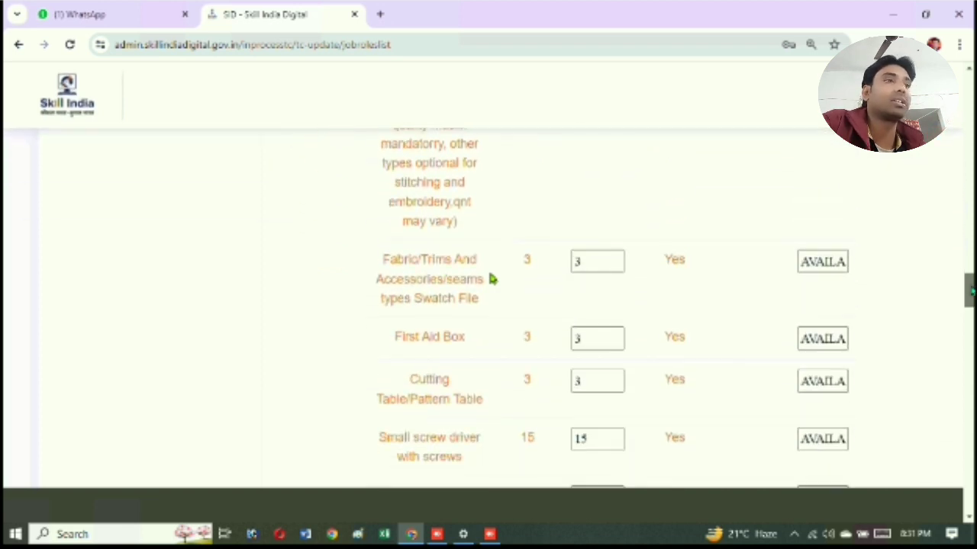
scroll(492, 279, down, 10)
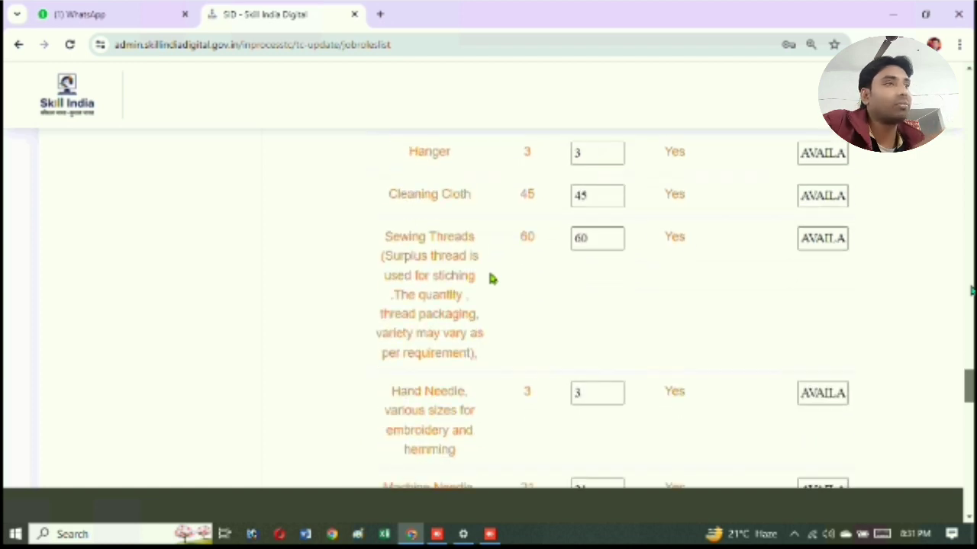
scroll(492, 280, down, 1)
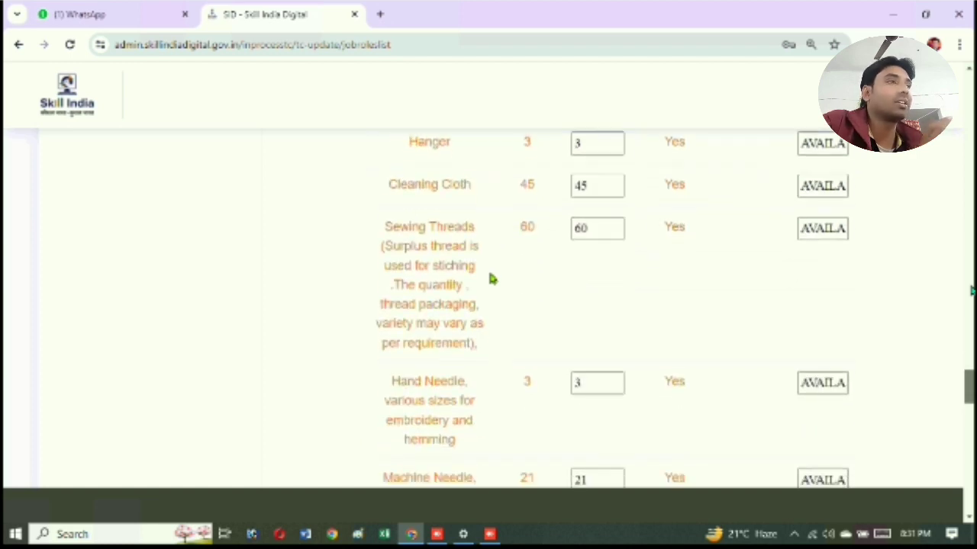
scroll(492, 280, down, 2)
scroll(492, 279, up, 1)
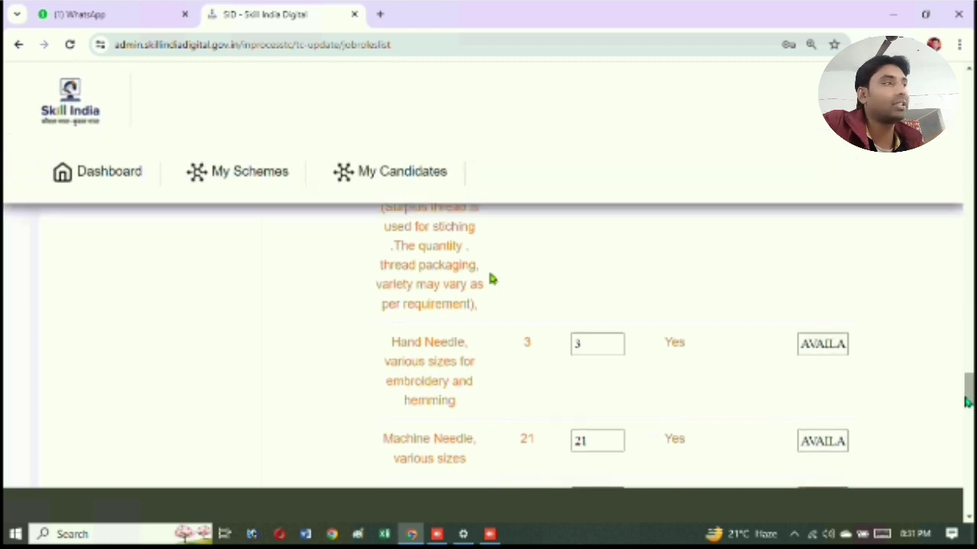
Step: Save the job role equipment details and proceed to the centre area section
drag(966, 400, 966, 507)
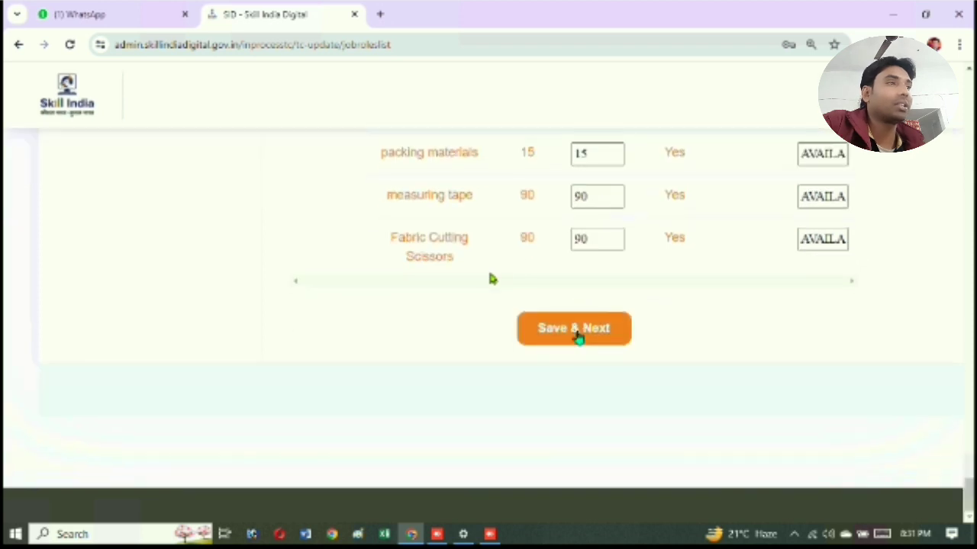
click(577, 336)
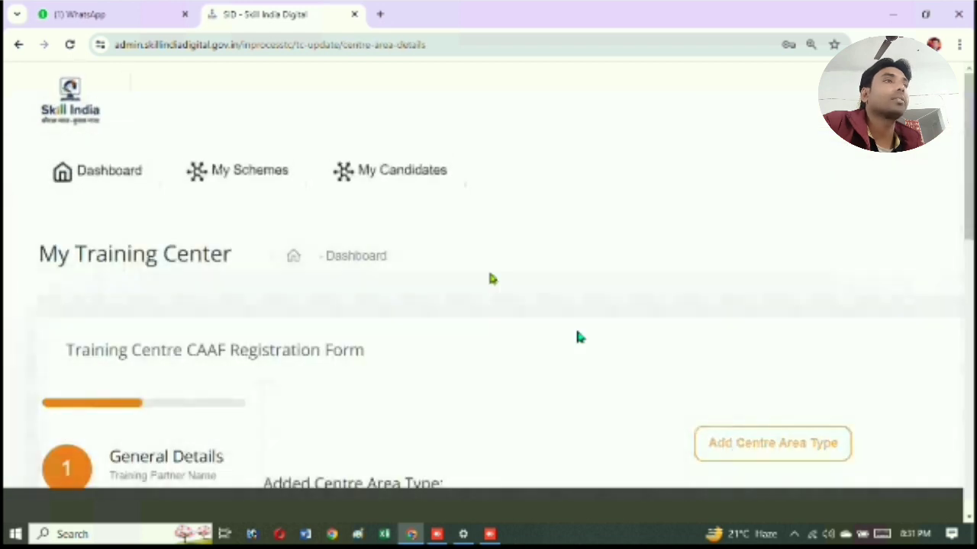
Step: Review the Reception and Placement & Entrepreneurship Cell entries, checking carpet area, required facilities and additional equipment
drag(971, 132, 968, 200)
scroll(492, 279, down, 3)
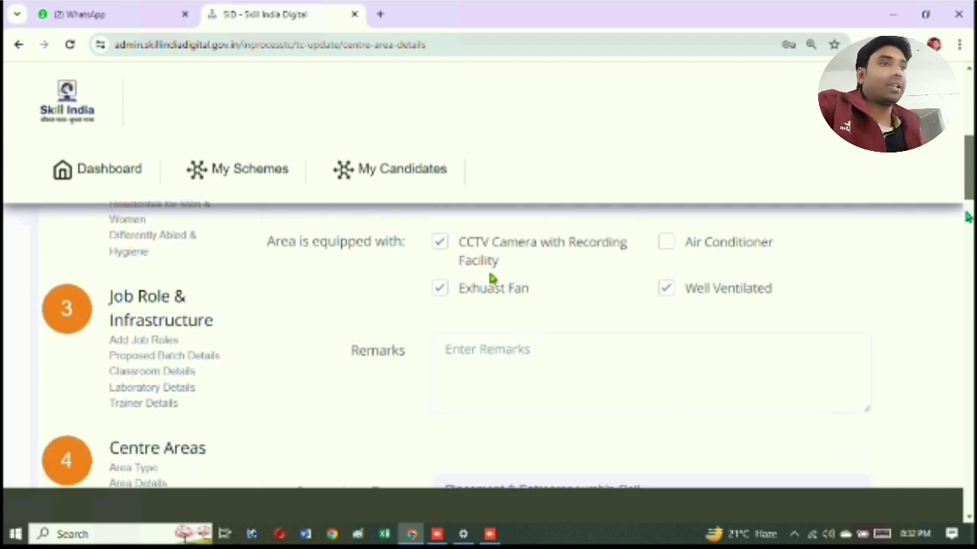
scroll(492, 280, up, 5)
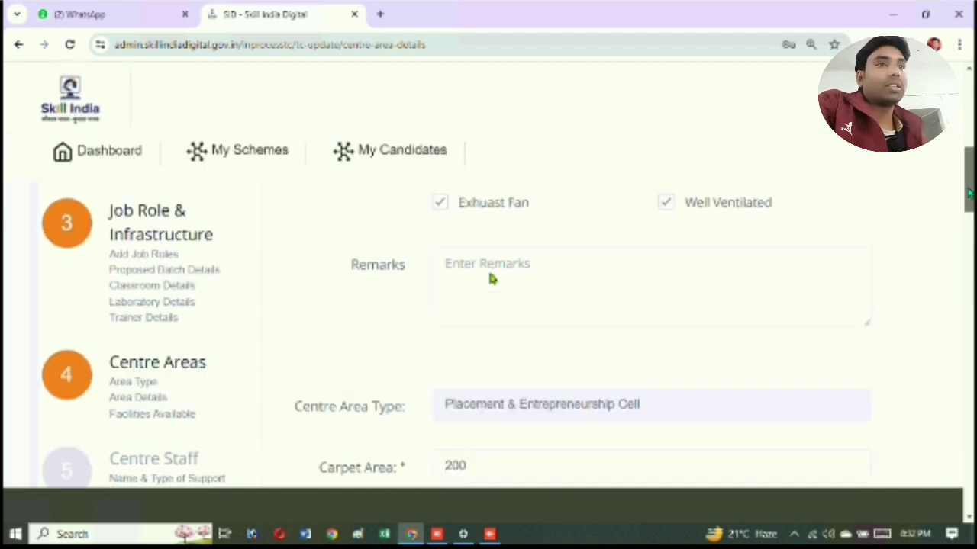
scroll(492, 280, down, 2)
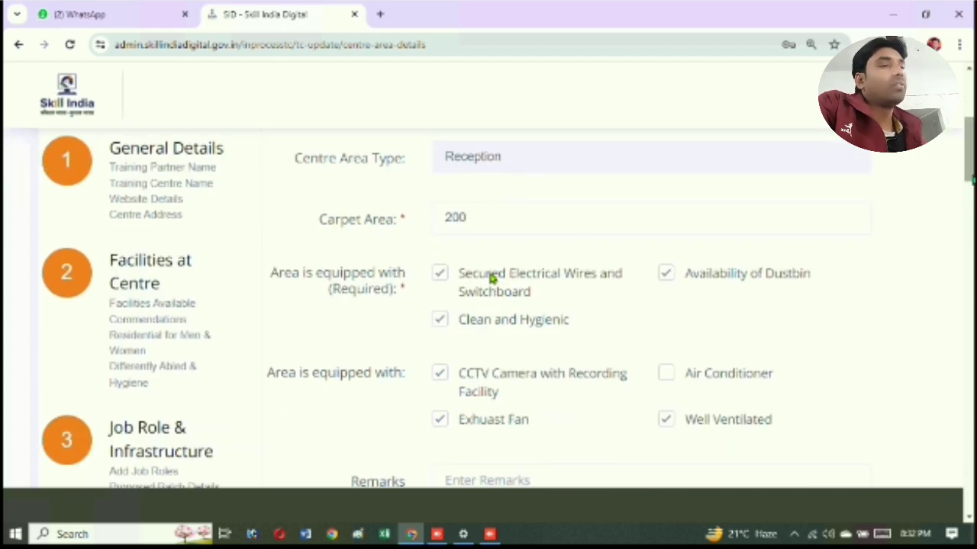
scroll(492, 279, down, 1)
scroll(492, 279, down, 6)
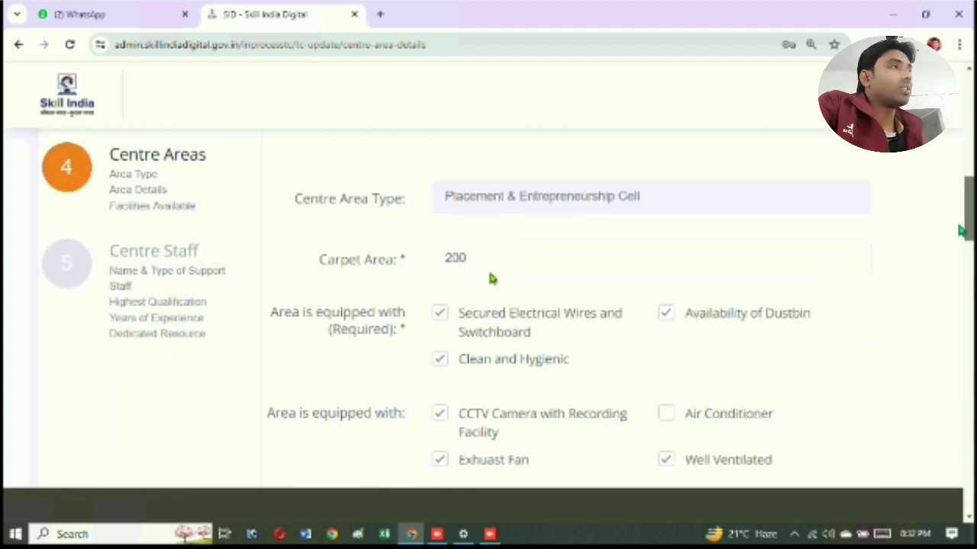
scroll(493, 280, up, 1)
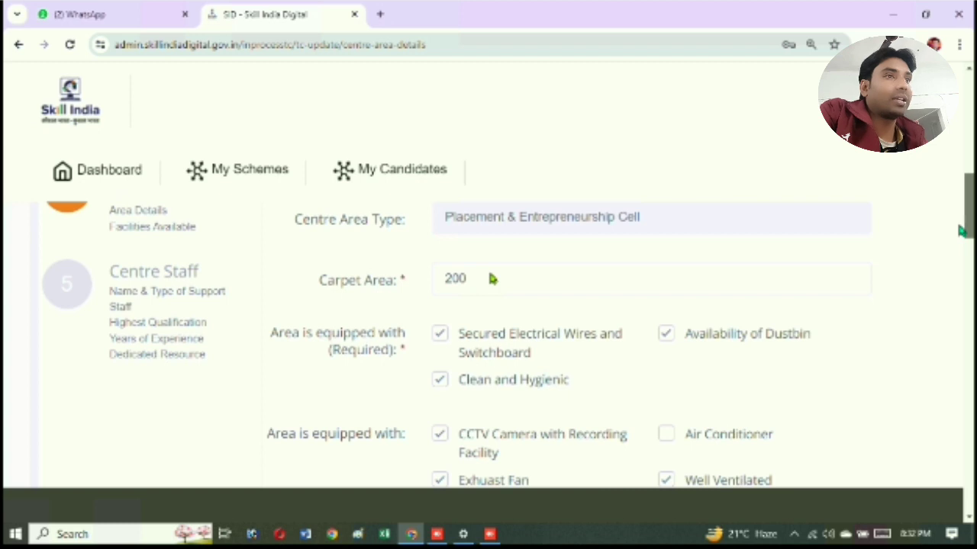
scroll(492, 279, up, 2)
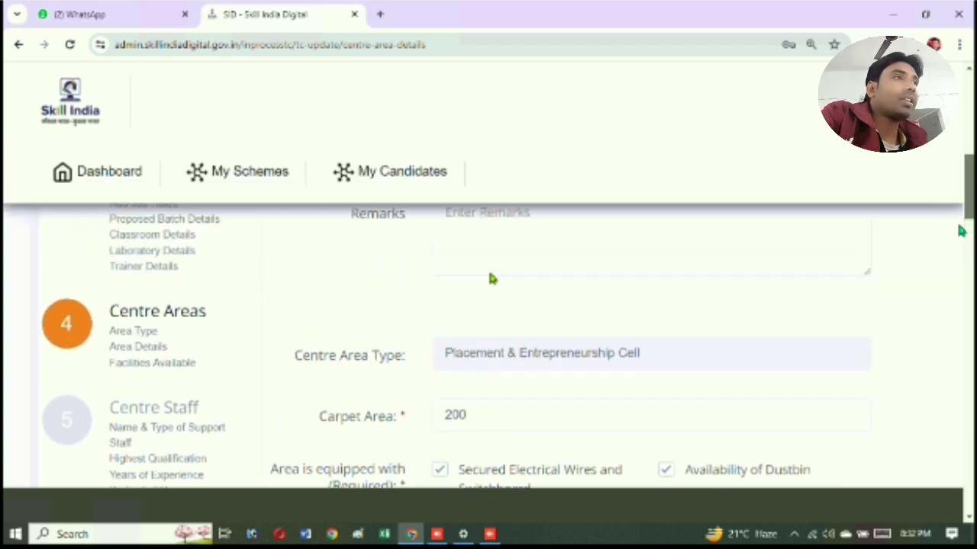
scroll(492, 279, down, 4)
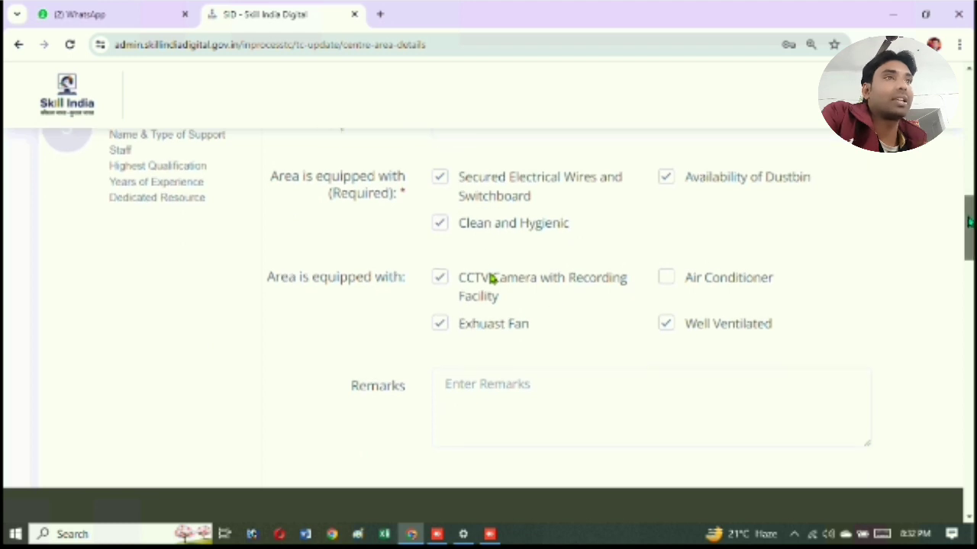
Step: Examine the Male Washroom and Female Washroom entries for carpet area, required facilities, optional equipment and remarks
scroll(492, 279, down, 2)
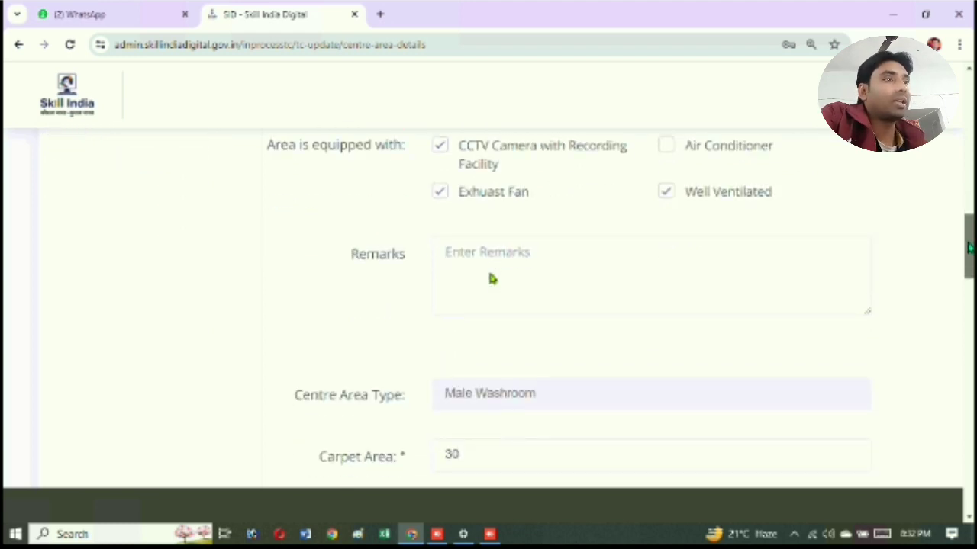
scroll(492, 280, down, 3)
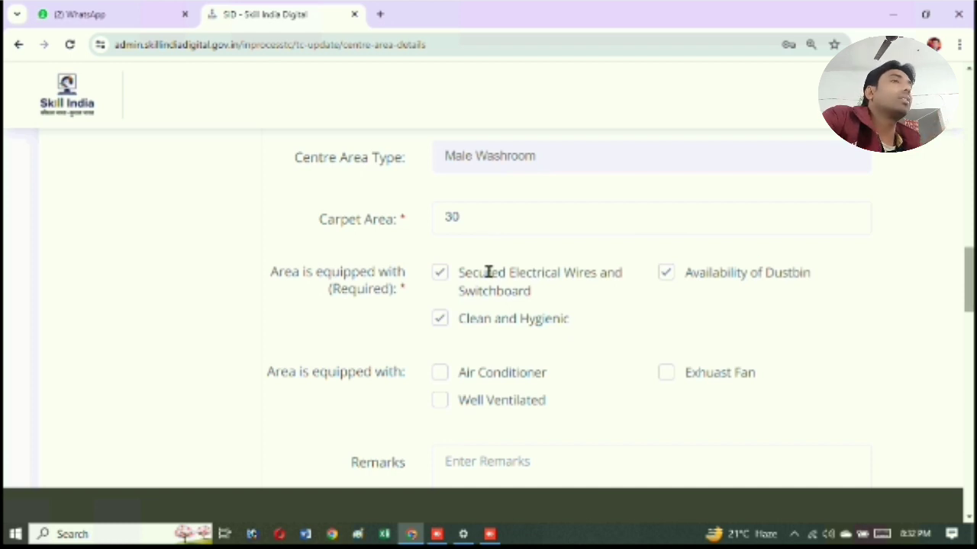
scroll(489, 273, down, 1)
scroll(489, 272, down, 1)
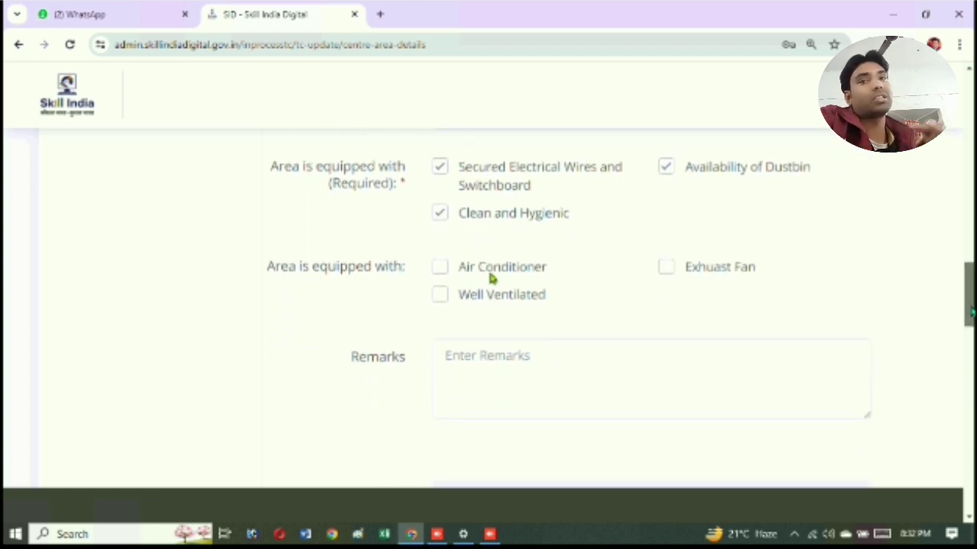
scroll(492, 279, down, 1)
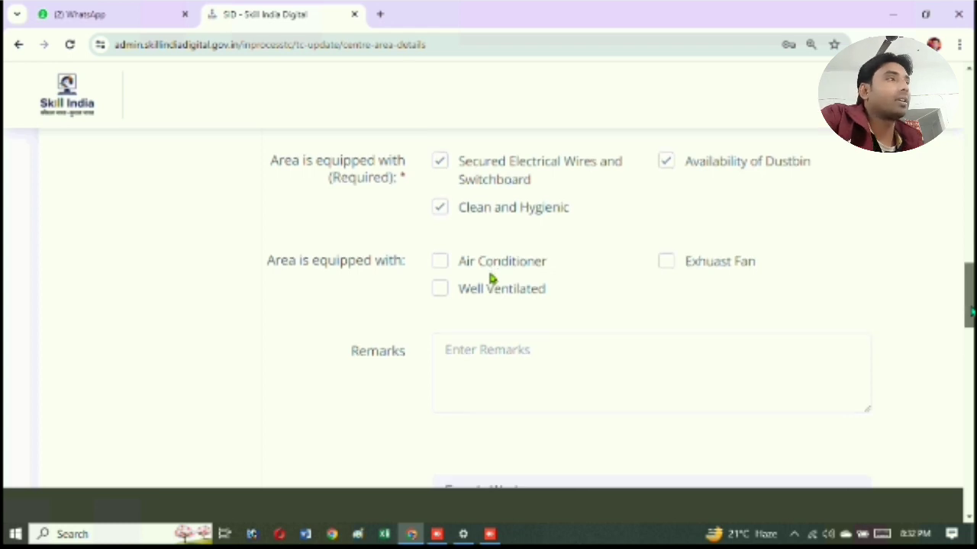
scroll(492, 279, down, 2)
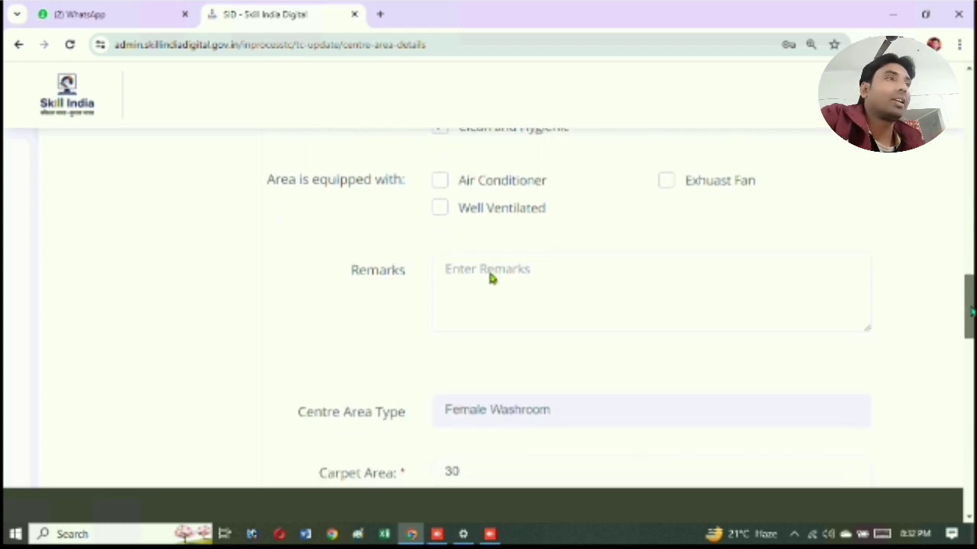
scroll(492, 279, down, 2)
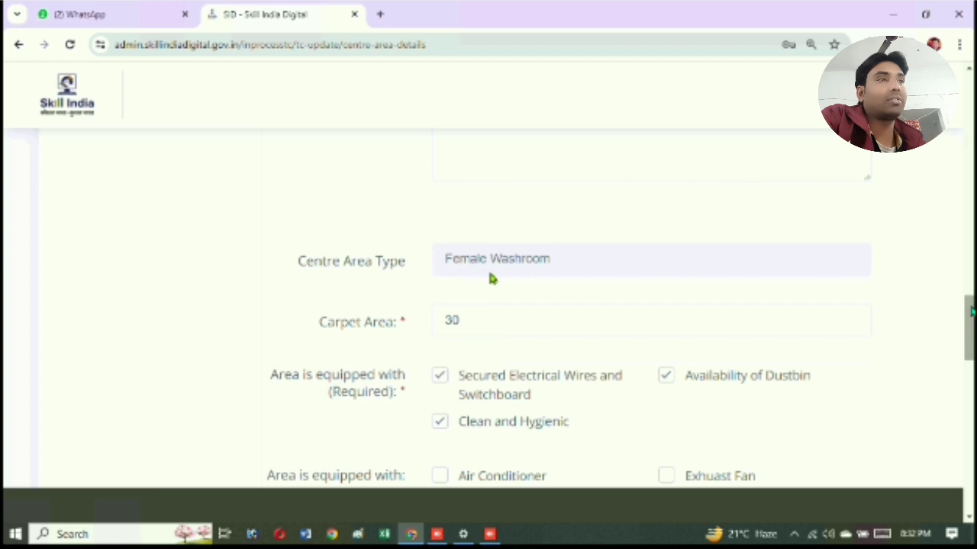
scroll(492, 279, down, 2)
scroll(492, 280, down, 4)
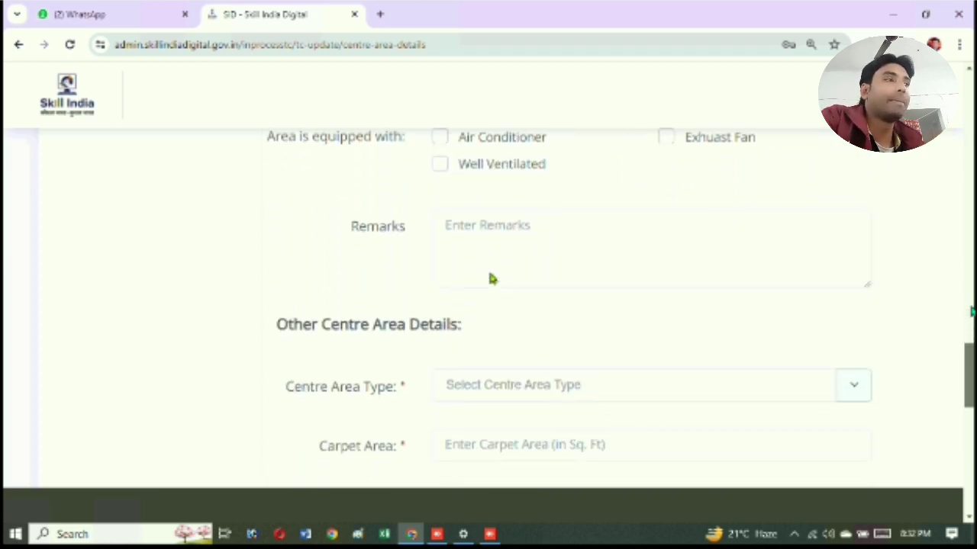
Step: Leave the Other Centre Area Details blank, save the centre areas and proceed to the centre staff section
scroll(492, 280, down, 1)
scroll(492, 279, down, 1)
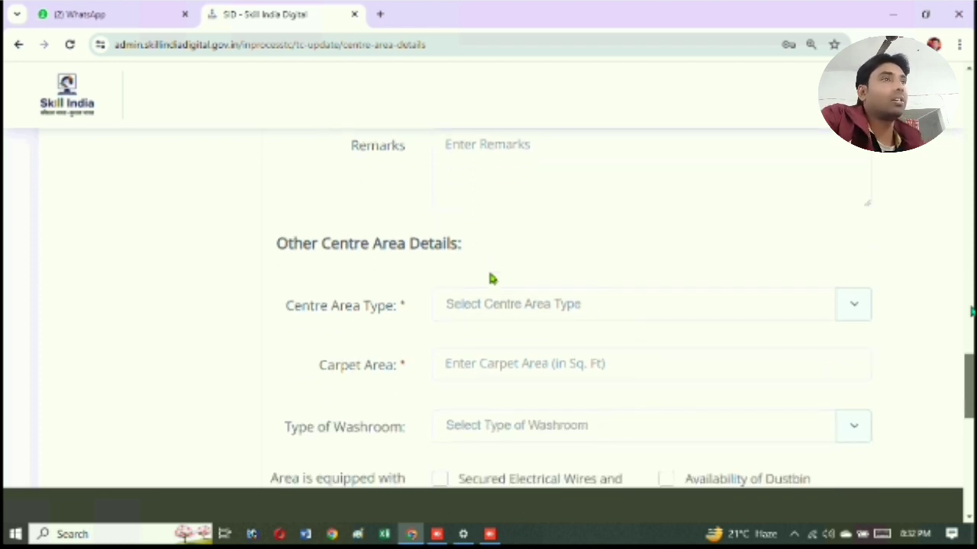
scroll(492, 279, down, 1)
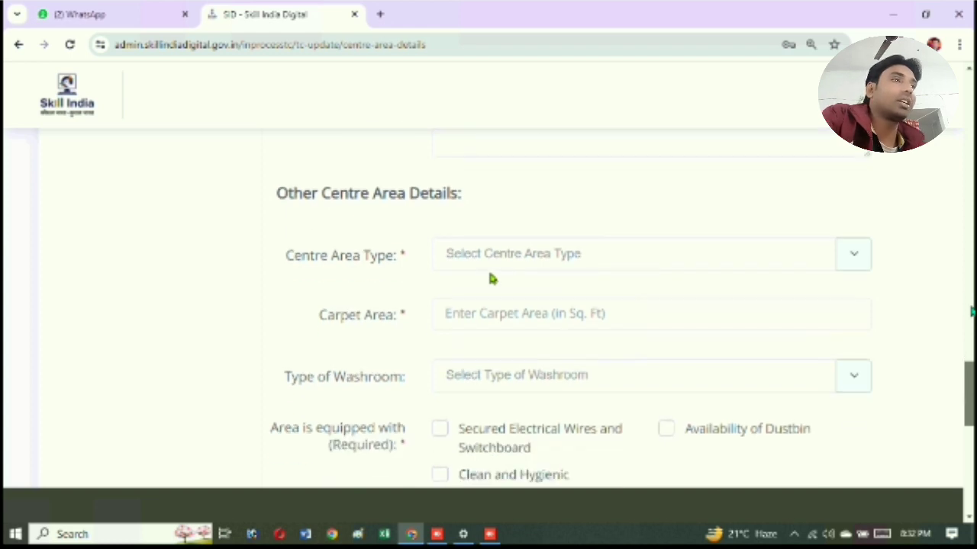
scroll(492, 279, down, 3)
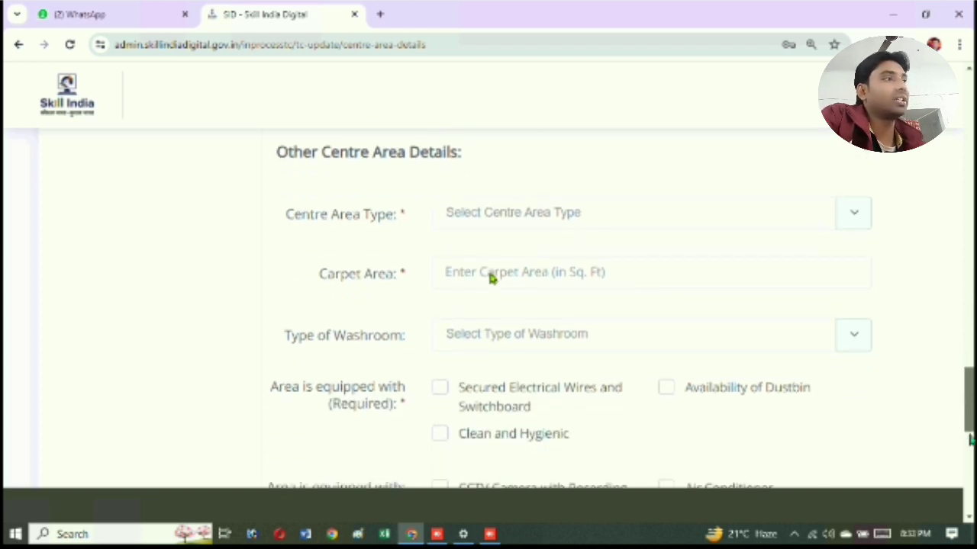
scroll(492, 279, down, 6)
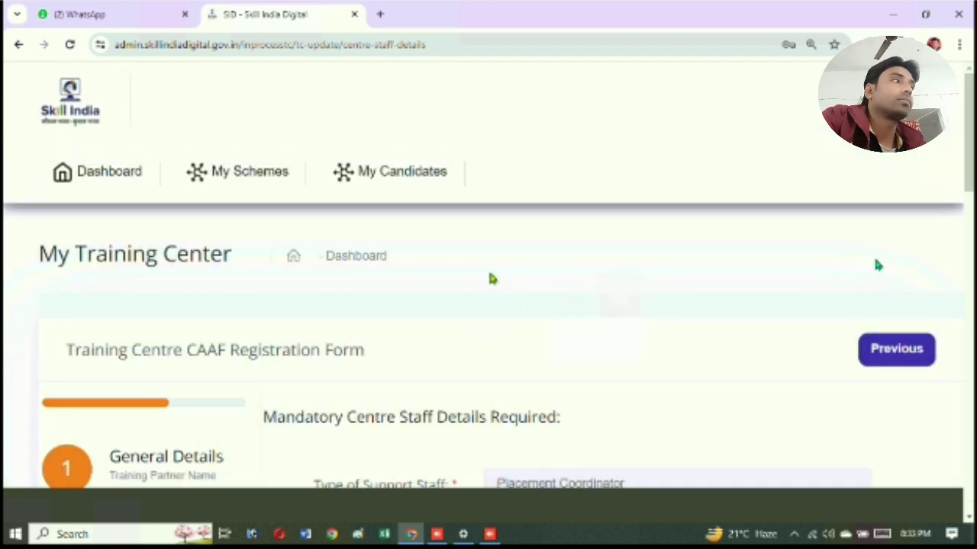
Step: Look over the whole centre staff section, from the mandatory staff details down to the list of added receptionist and counselor staff
scroll(492, 279, down, 1)
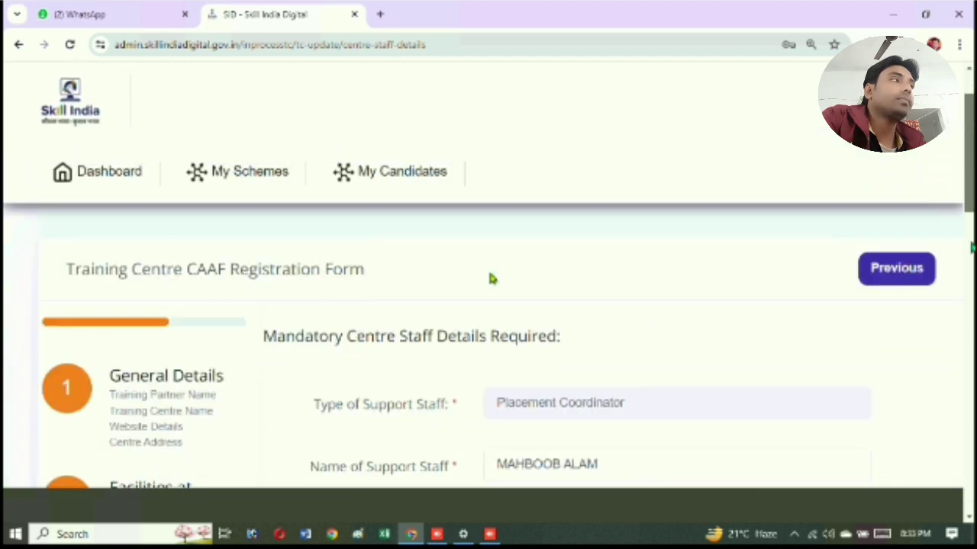
scroll(493, 279, down, 3)
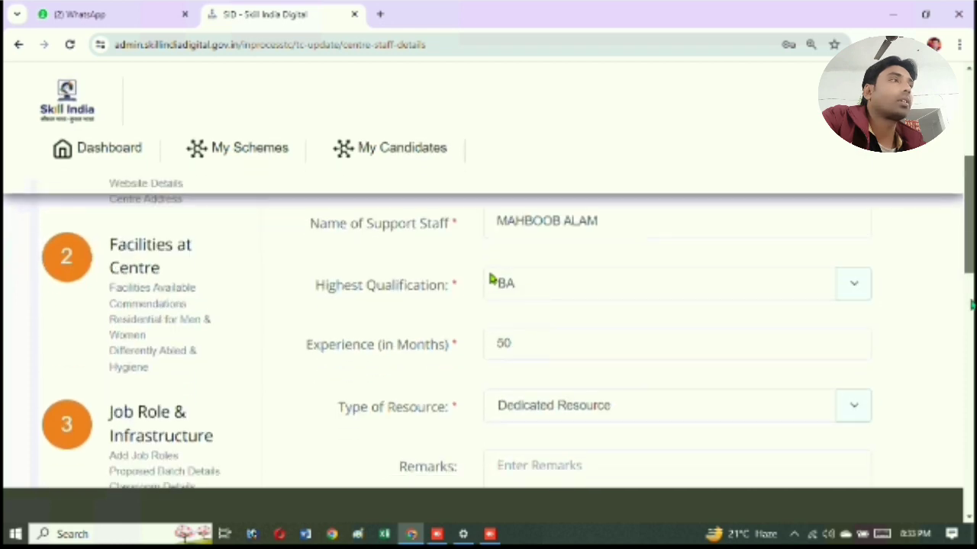
scroll(492, 279, down, 1)
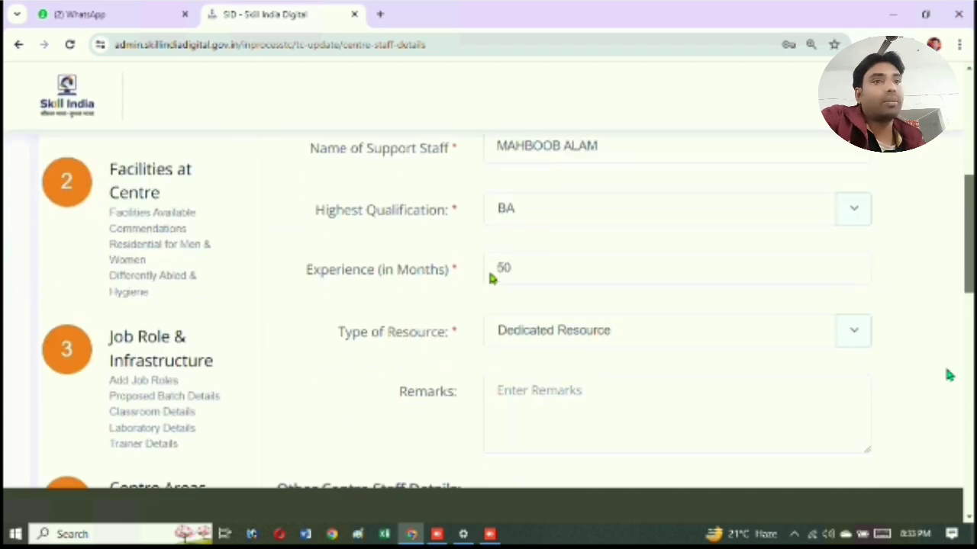
scroll(492, 279, down, 5)
scroll(492, 280, up, 5)
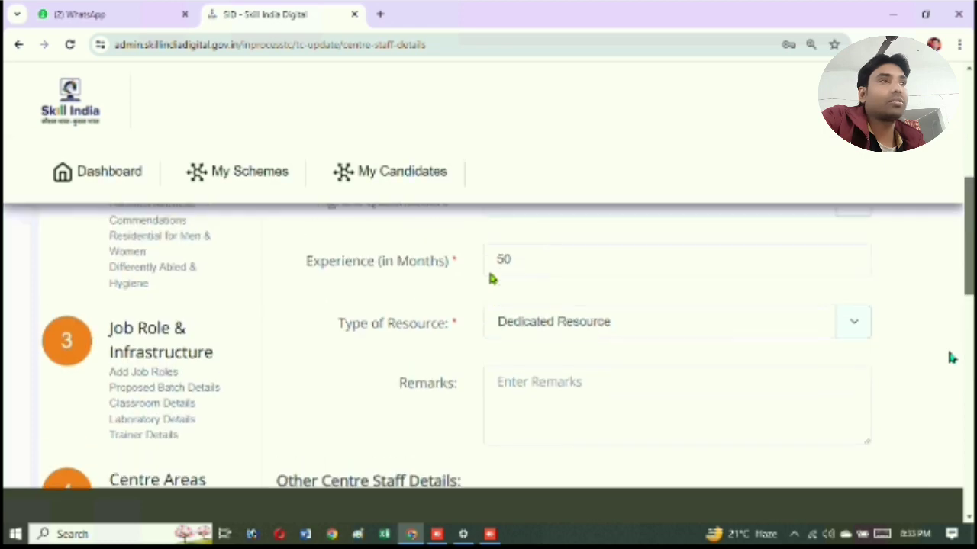
scroll(492, 279, up, 3)
scroll(492, 279, down, 7)
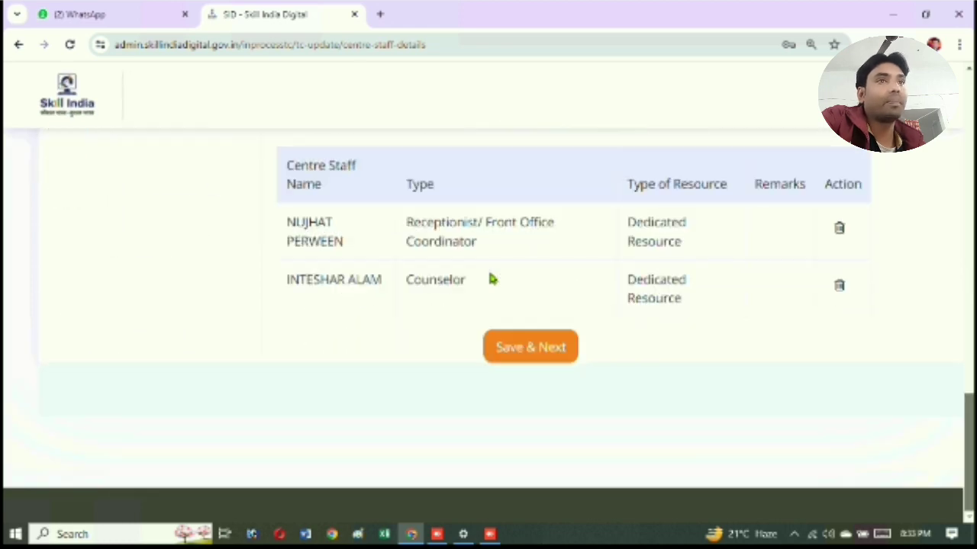
scroll(492, 279, up, 10)
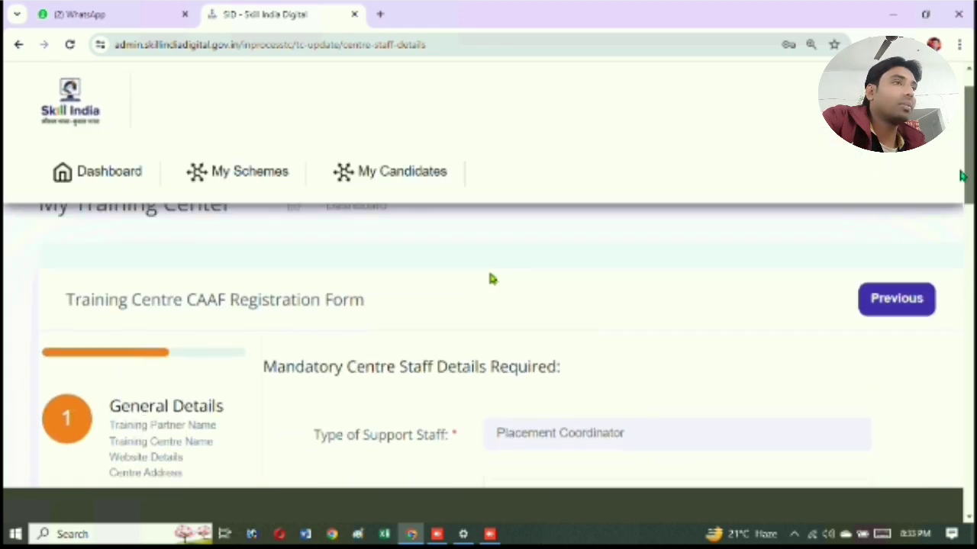
Step: Check the Placement Coordinator's name, highest qualification, experience in months, type of resource and remarks, down to the Other Centre Staff Details
scroll(492, 279, down, 2)
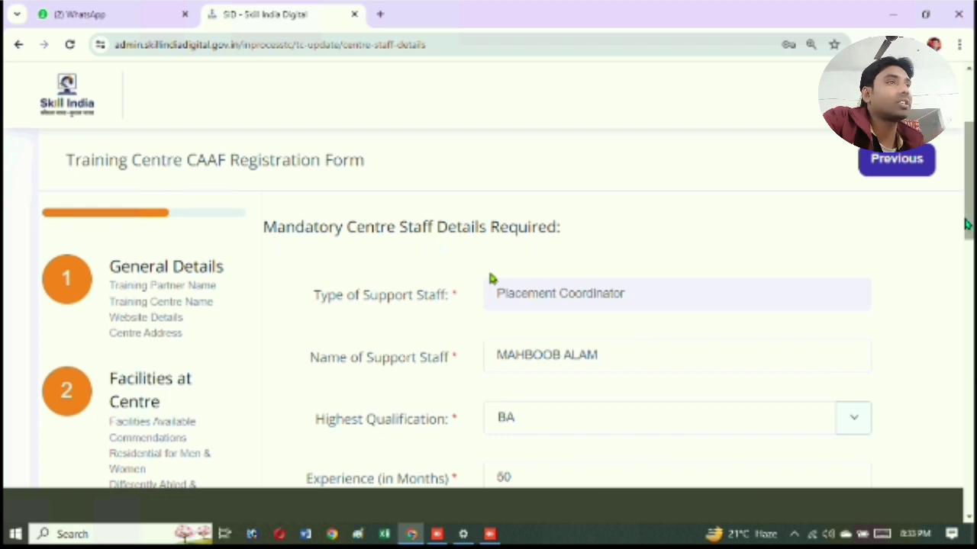
scroll(492, 279, down, 1)
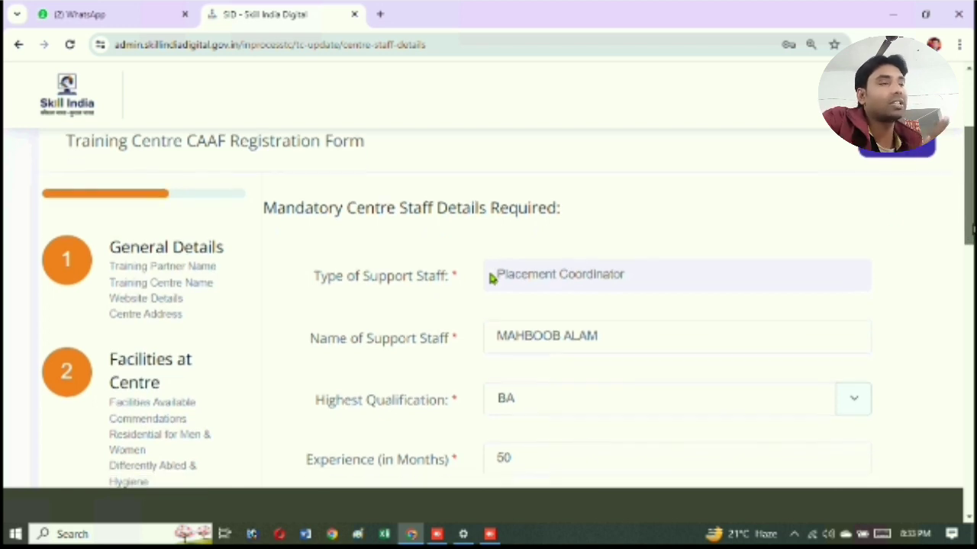
scroll(492, 279, down, 1)
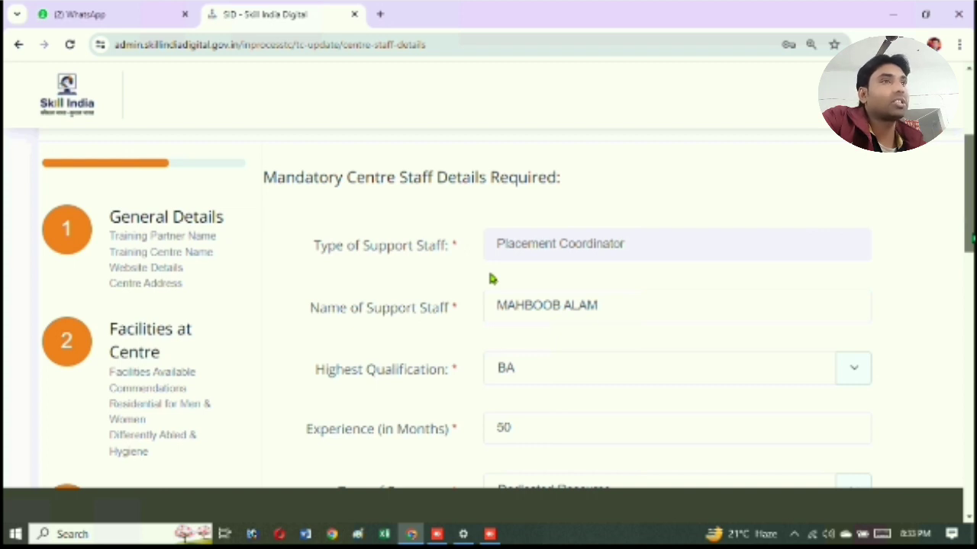
scroll(492, 279, down, 1)
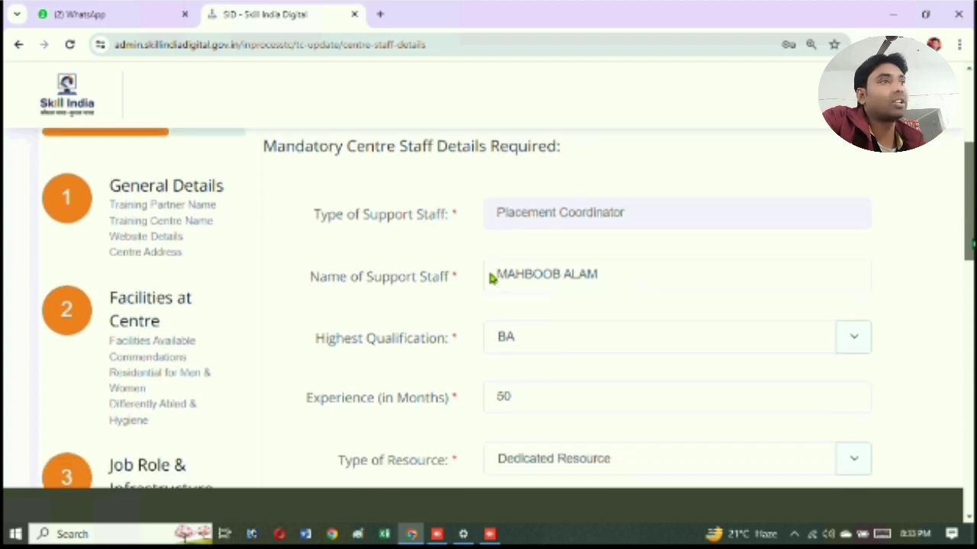
scroll(492, 279, down, 2)
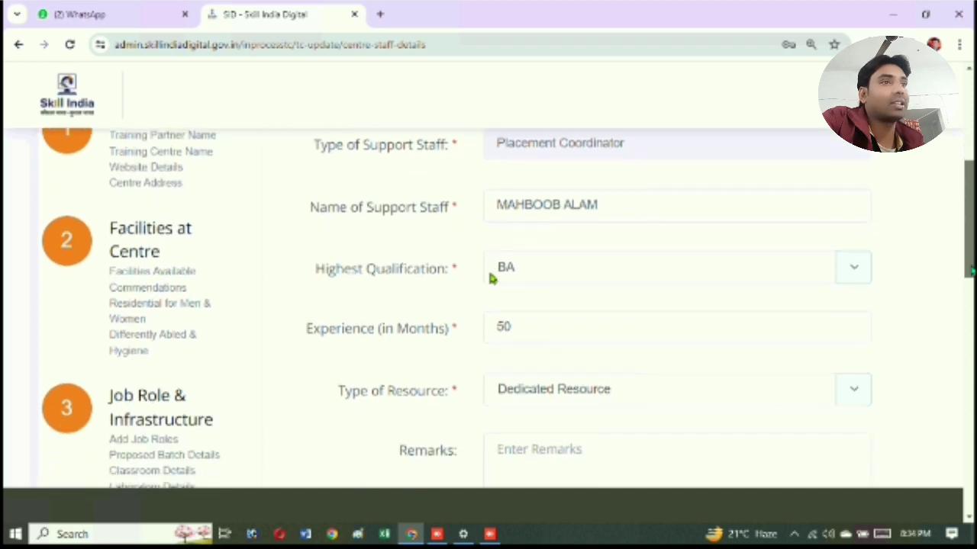
scroll(492, 279, down, 1)
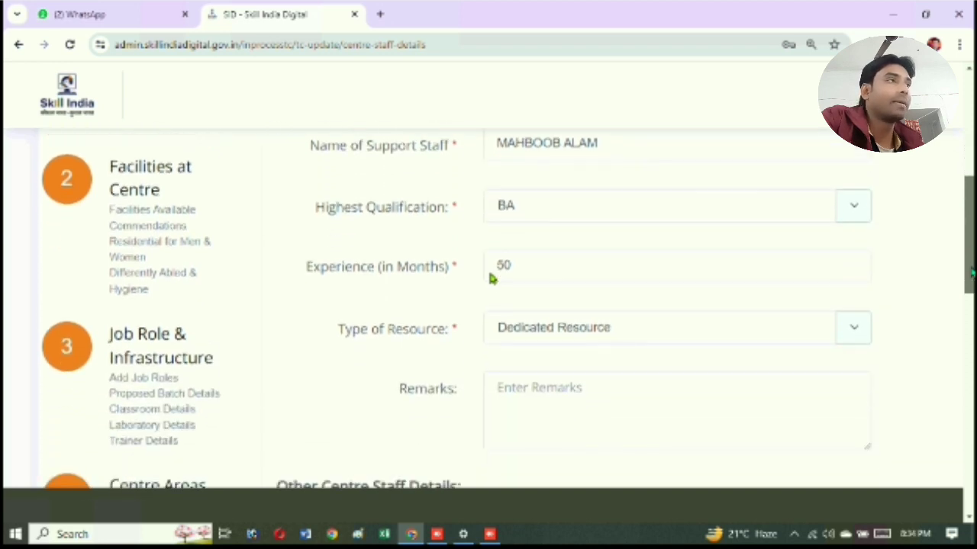
scroll(491, 277, down, 2)
scroll(492, 280, down, 1)
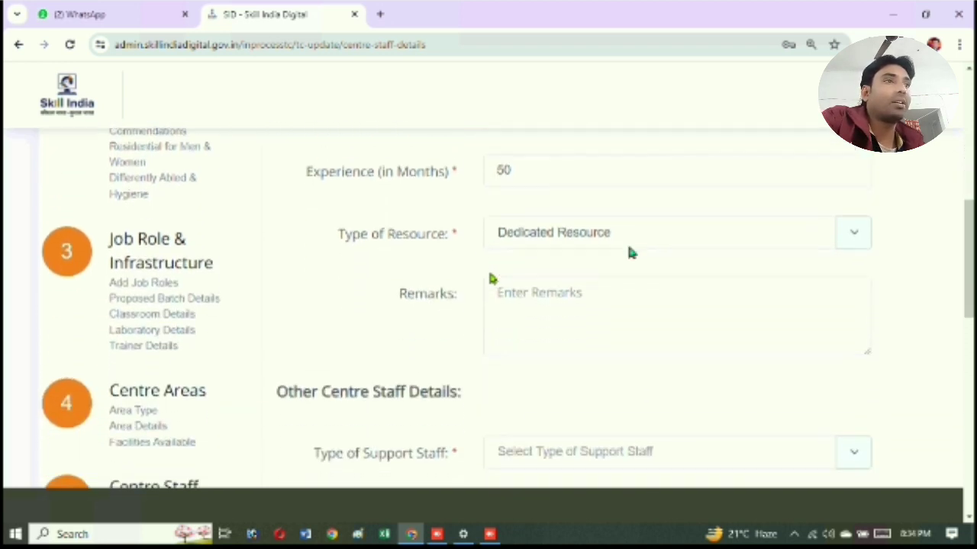
scroll(492, 280, down, 1)
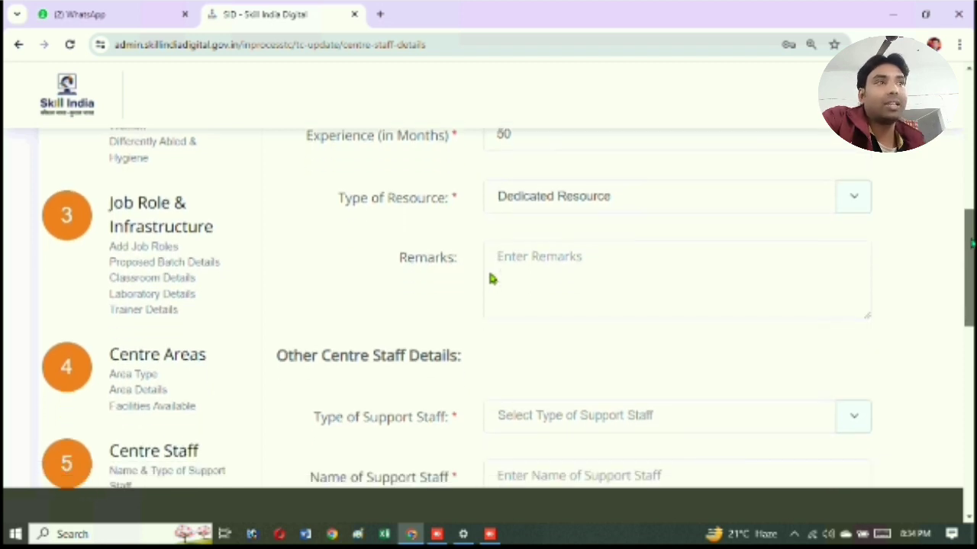
scroll(492, 279, down, 1)
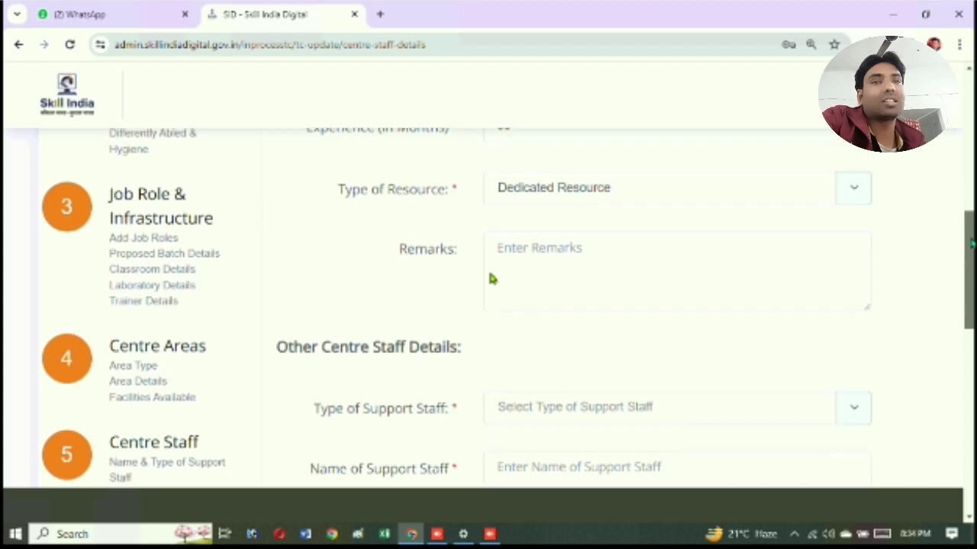
Step: Review the available types of support staff under Other Centre Staff Details, leaving the type unselected
scroll(492, 279, down, 2)
scroll(702, 217, down, 1)
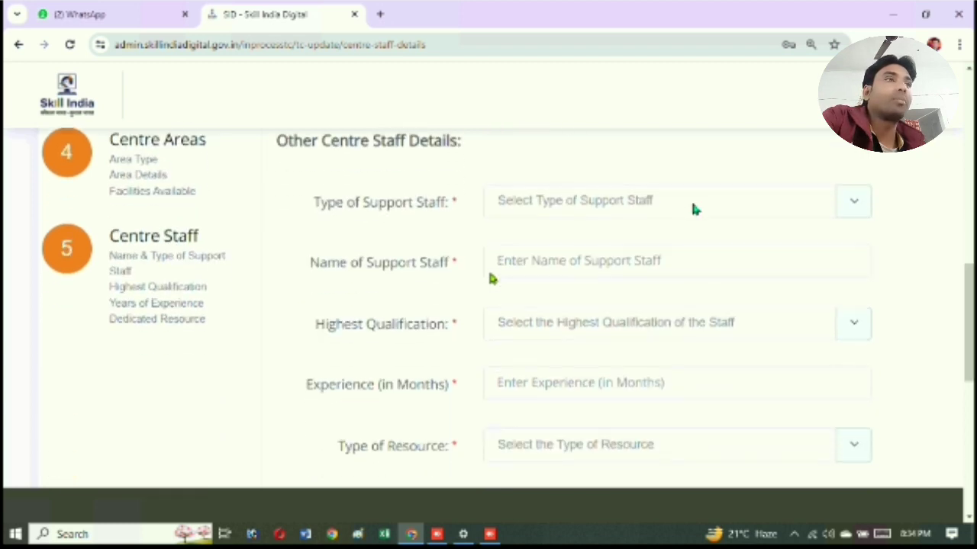
click(859, 201)
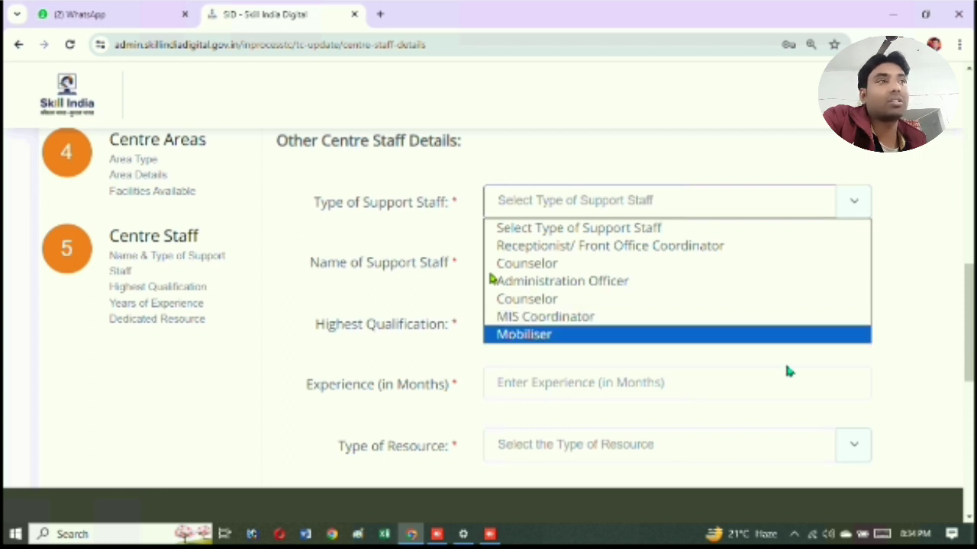
click(918, 276)
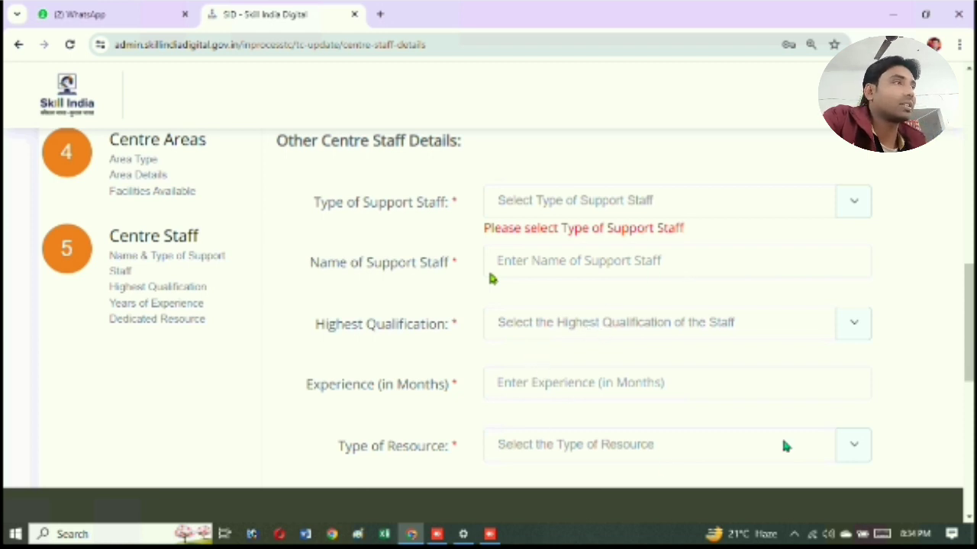
Step: Leave the Other Centre Staff Details blank, check the list of added staff and save the centre staff section
drag(971, 351, 969, 406)
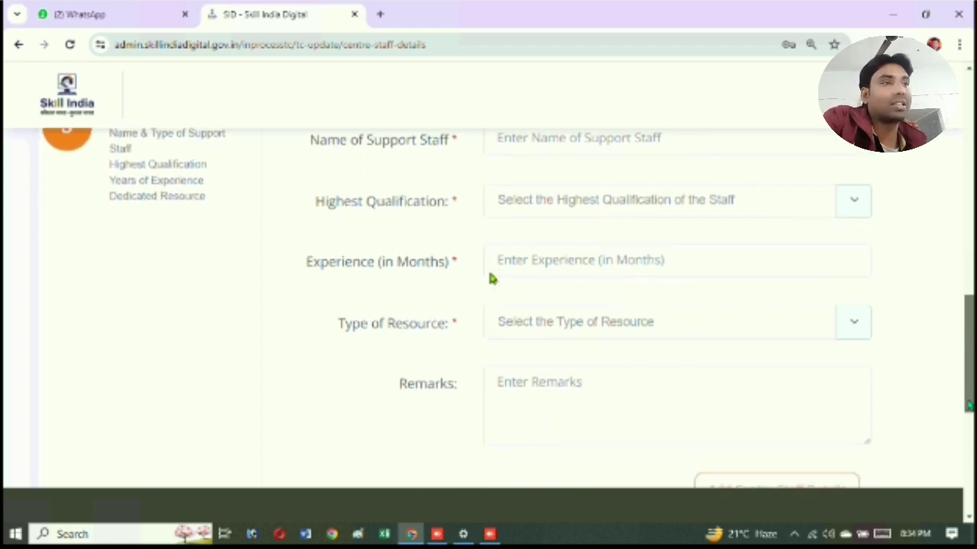
scroll(492, 279, down, 2)
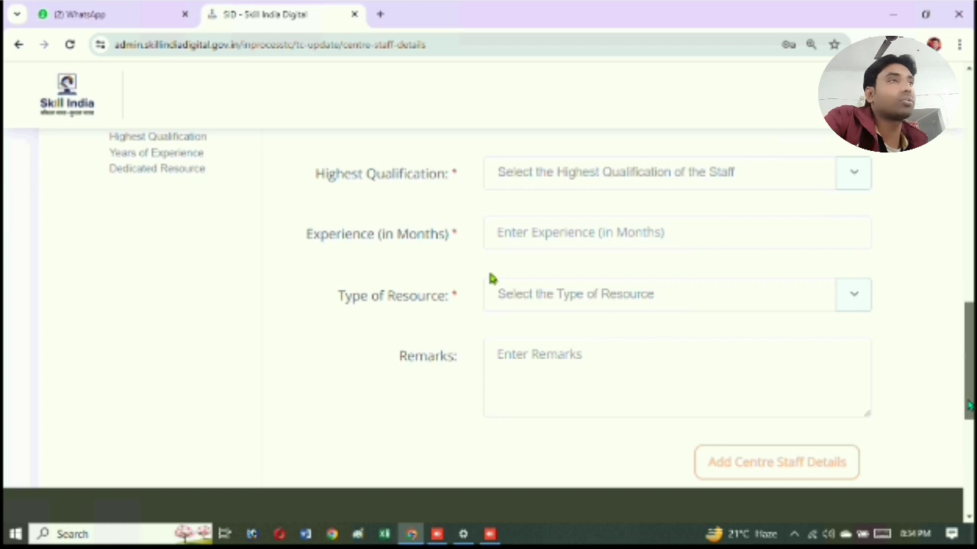
scroll(492, 279, down, 5)
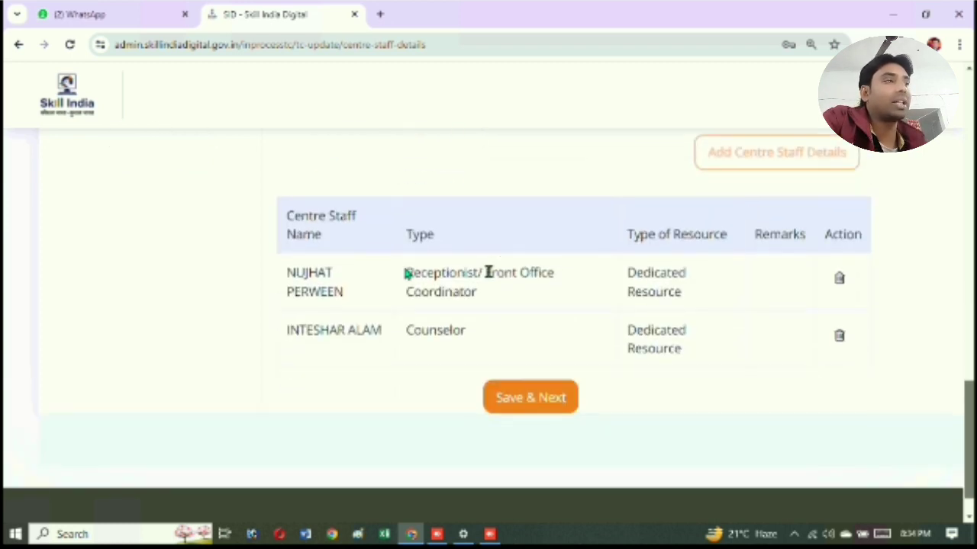
scroll(408, 275, down, 1)
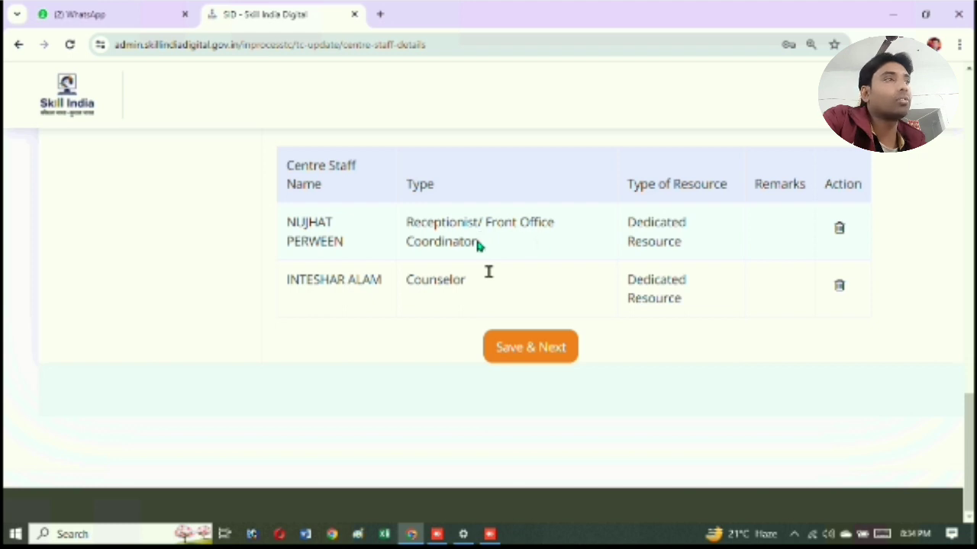
click(528, 348)
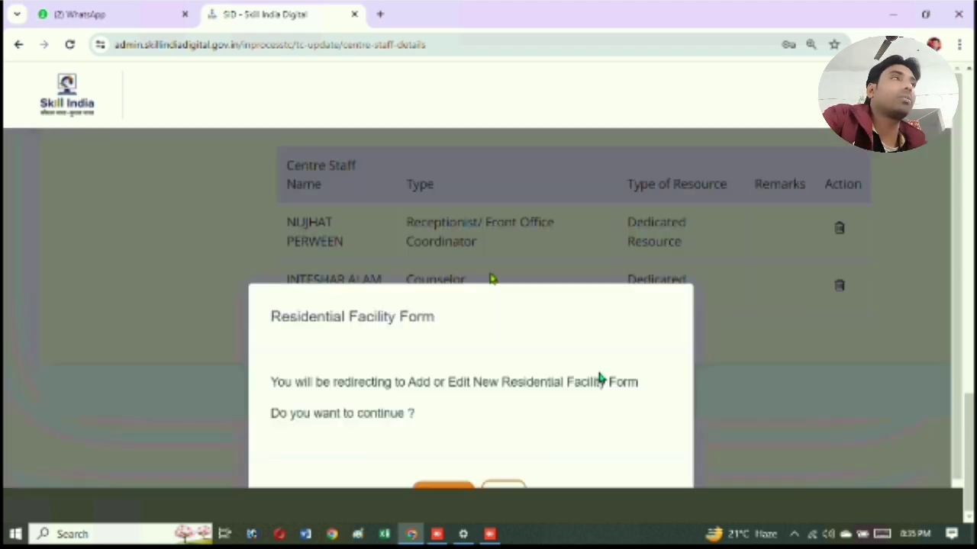
Step: Read the Residential Facility Form prompt and decline the redirect to adding or editing a residential facility
drag(272, 384, 594, 383)
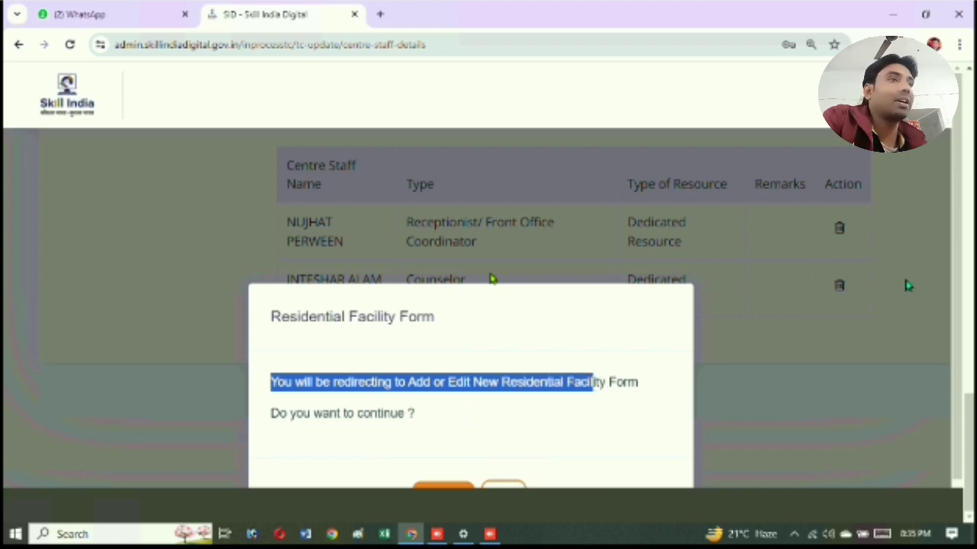
drag(955, 276, 958, 344)
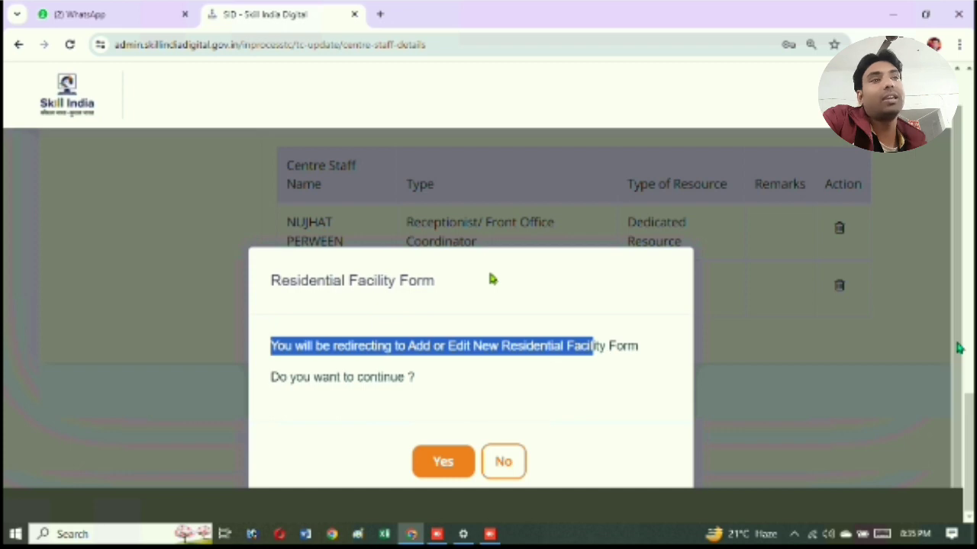
click(503, 460)
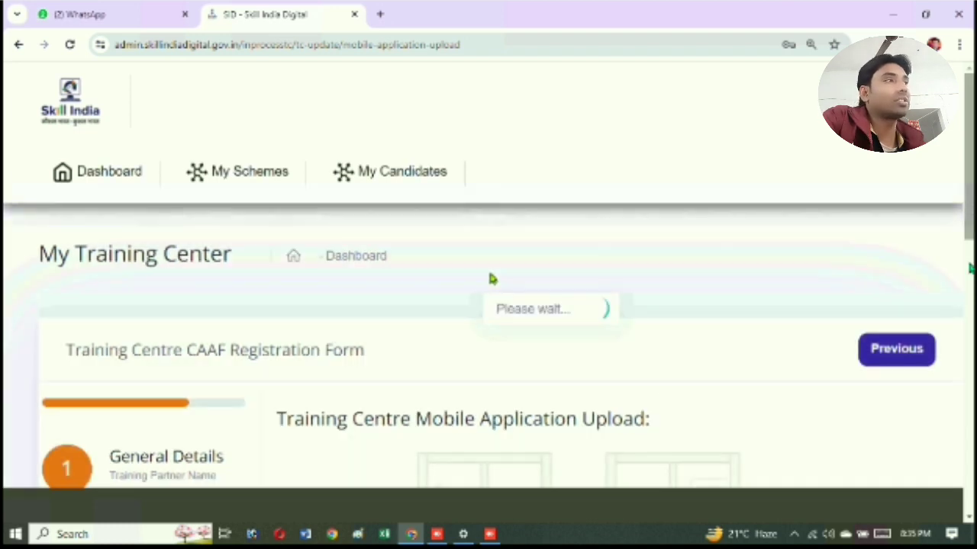
Step: Read the Training Centre Mobile Application Upload instructions, including the options for getting the application link and downloading the mobile APK
scroll(492, 280, down, 2)
scroll(492, 279, down, 1)
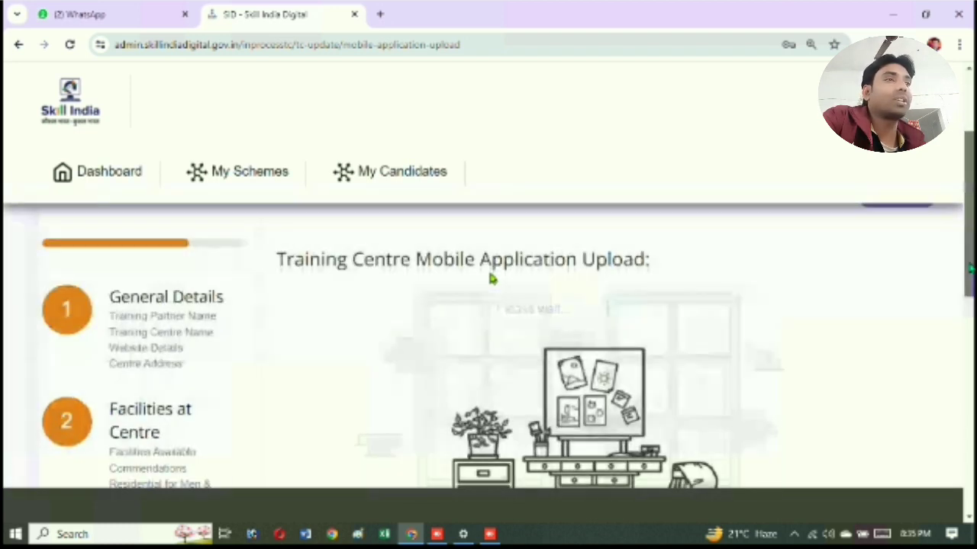
scroll(492, 279, down, 3)
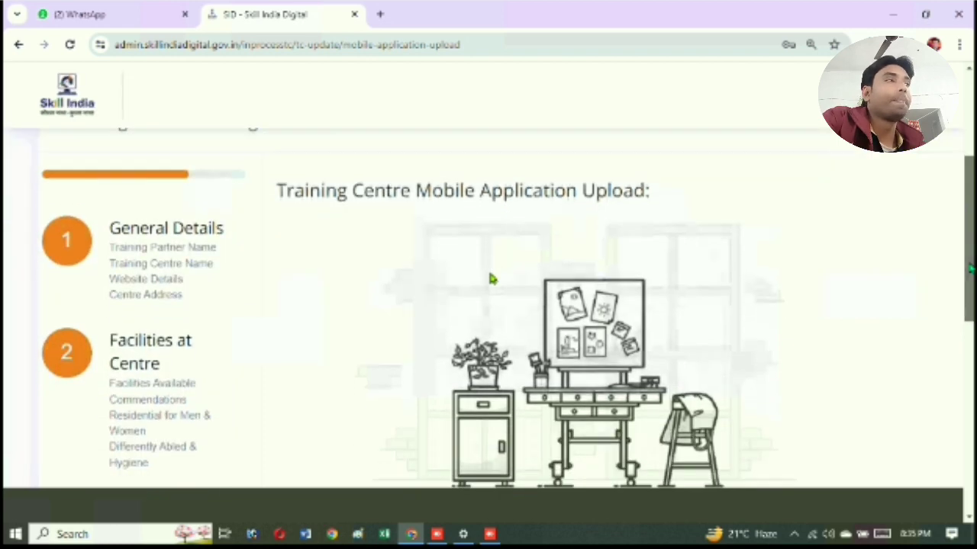
scroll(492, 280, down, 1)
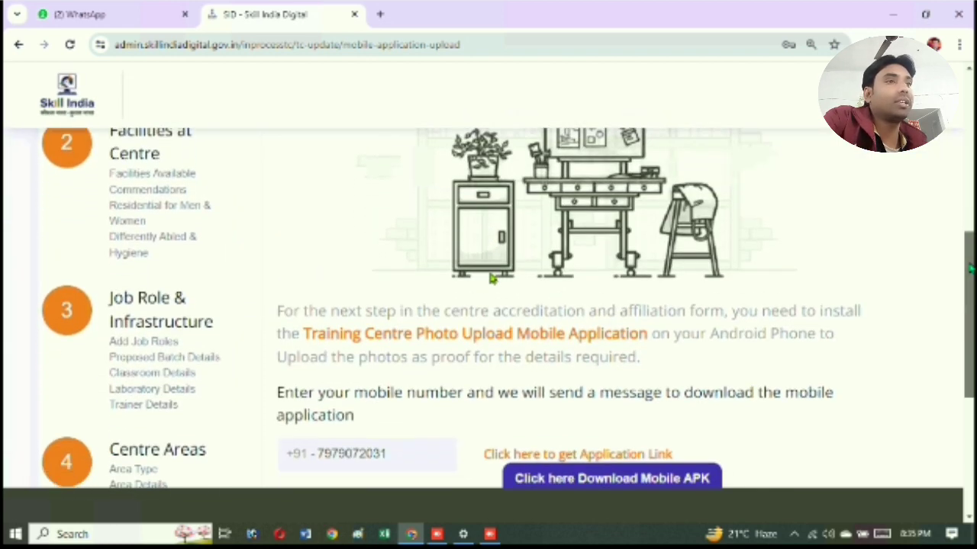
scroll(492, 280, down, 1)
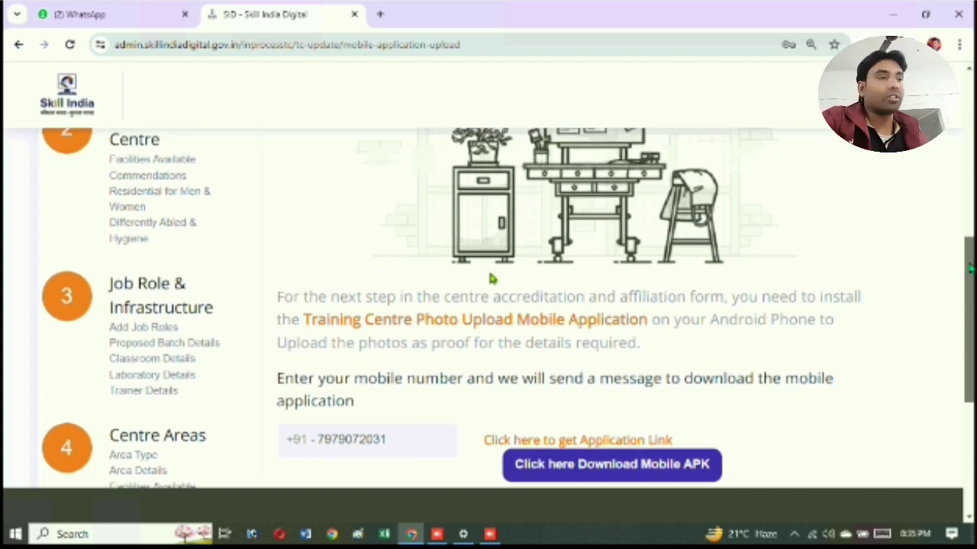
scroll(492, 279, up, 1)
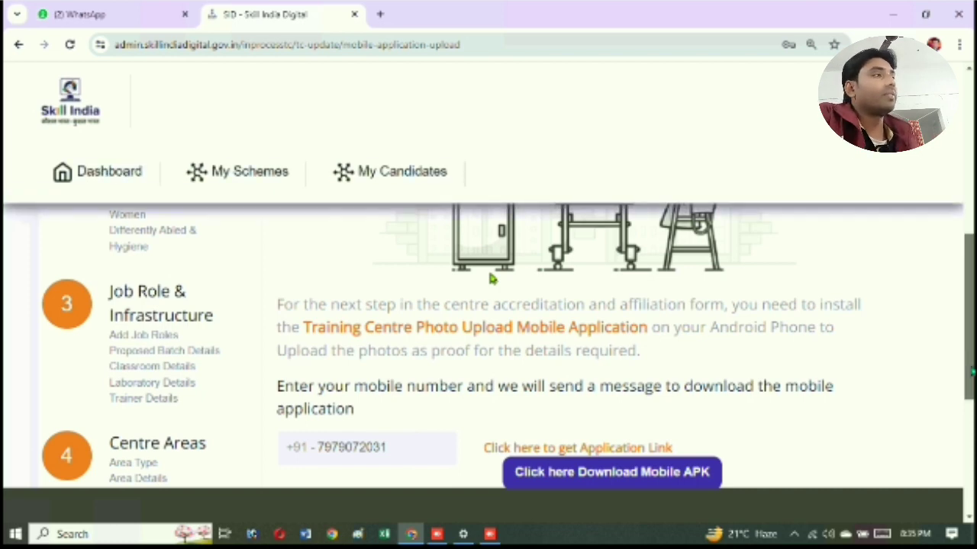
scroll(719, 397, down, 2)
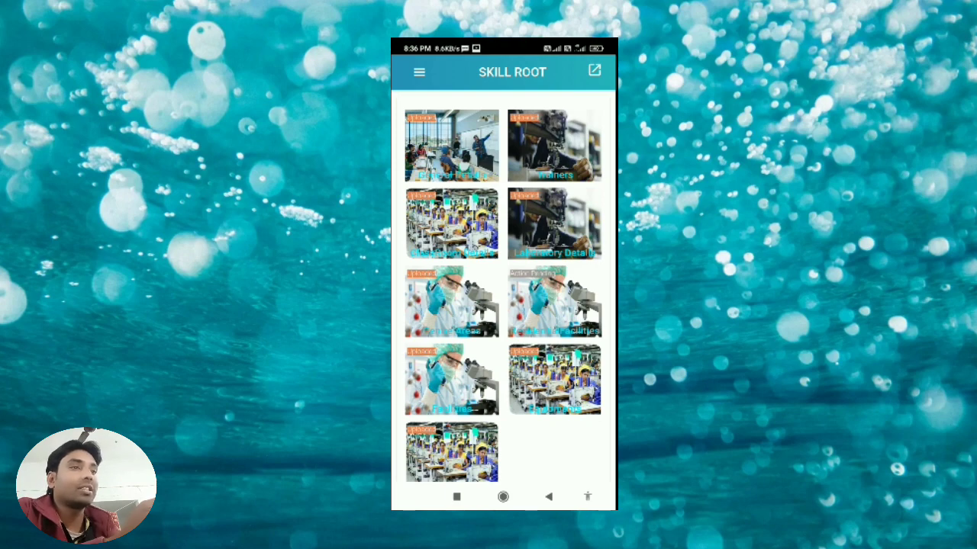
Step: In the Skill Root mobile app, examine the General Details photos for training centre, outside area and others, and return to the category overview
click(452, 145)
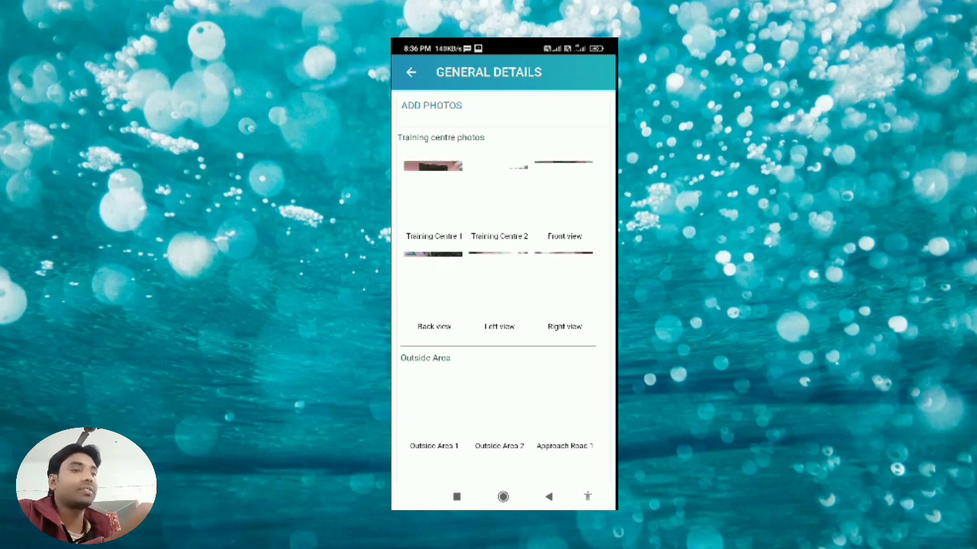
scroll(503, 289, down, 2)
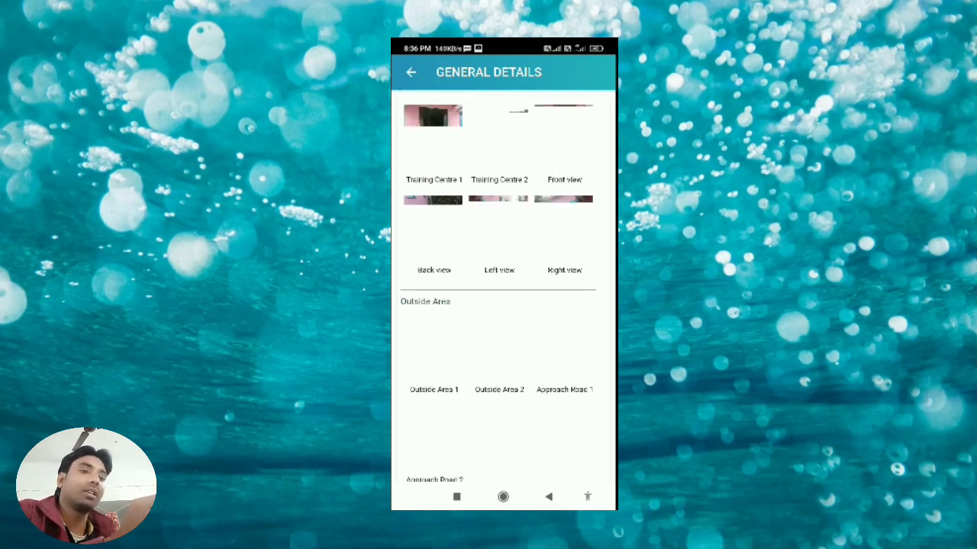
scroll(504, 290, down, 4)
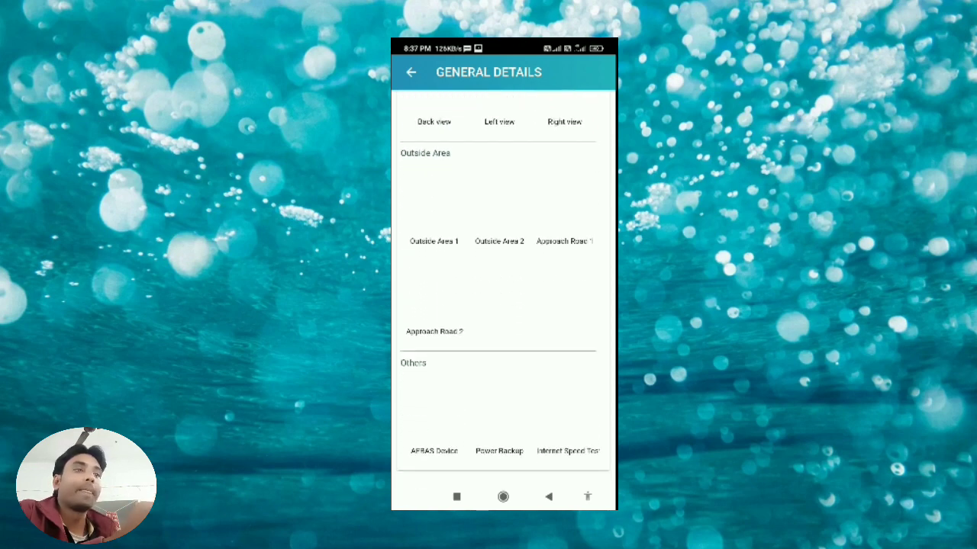
scroll(504, 290, down, 2)
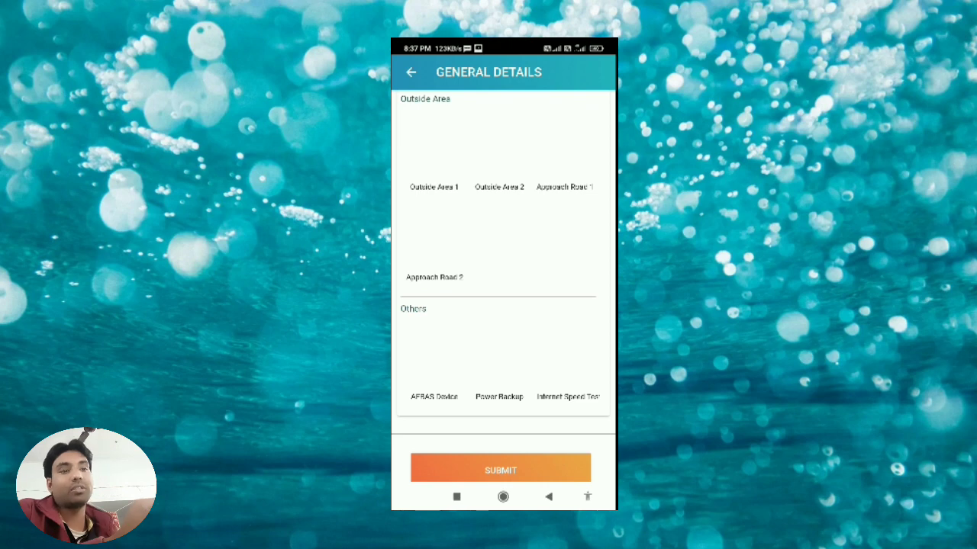
scroll(503, 289, down, 1)
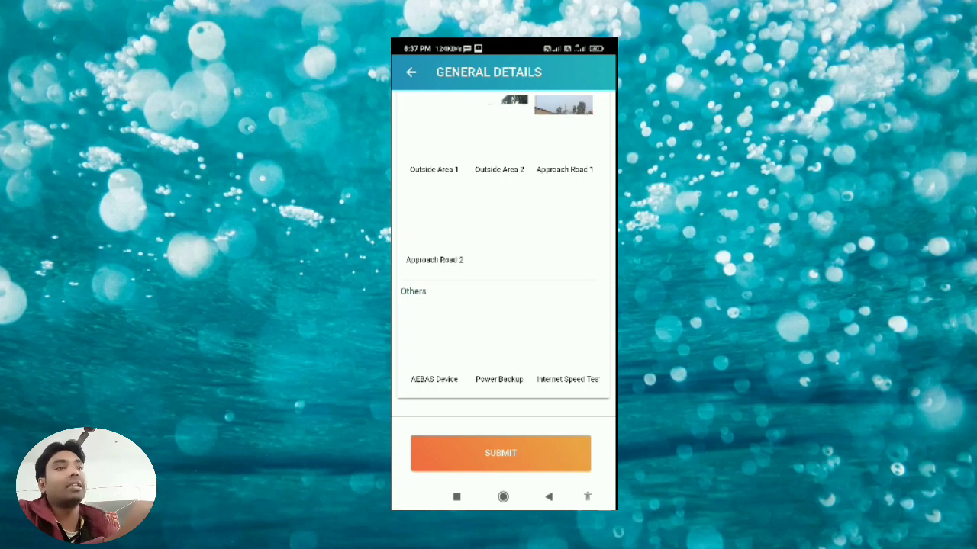
click(549, 496)
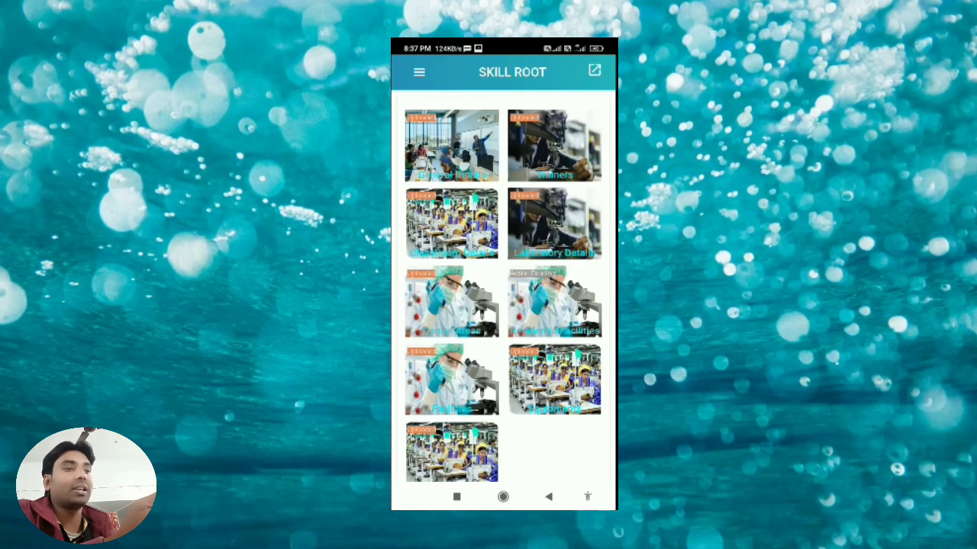
Step: Check the job roles, classroom photos and classroom video of CLASS_1 in Classroom Details, and return to the category overview
click(451, 224)
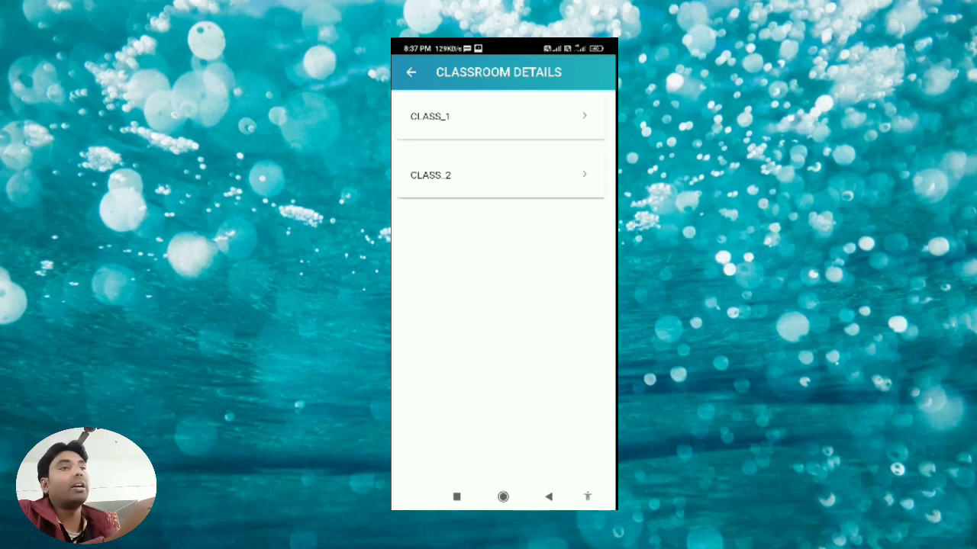
click(500, 116)
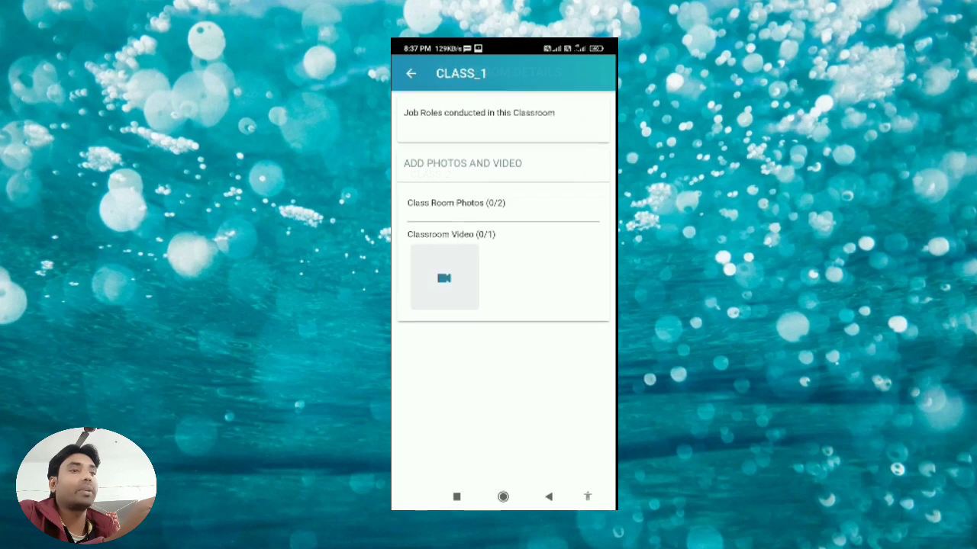
click(548, 496)
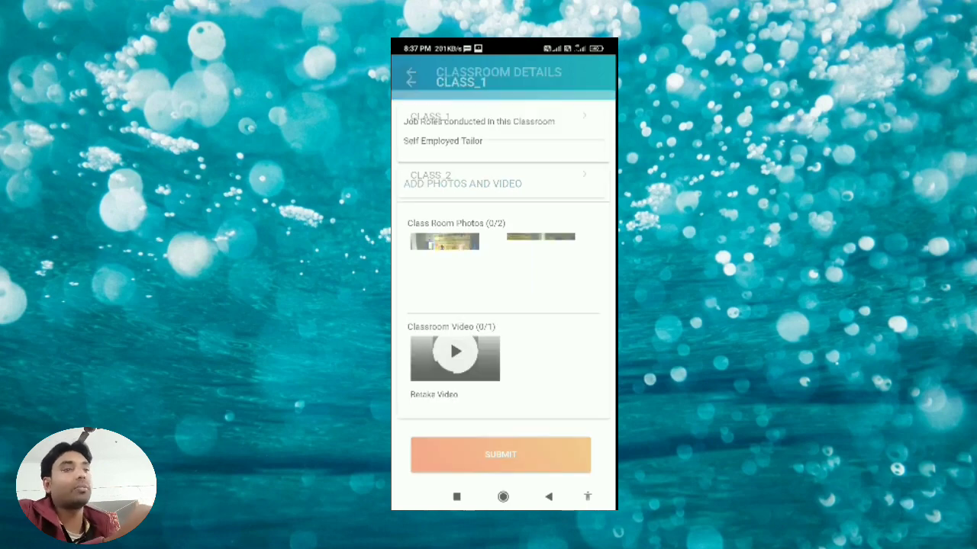
click(548, 497)
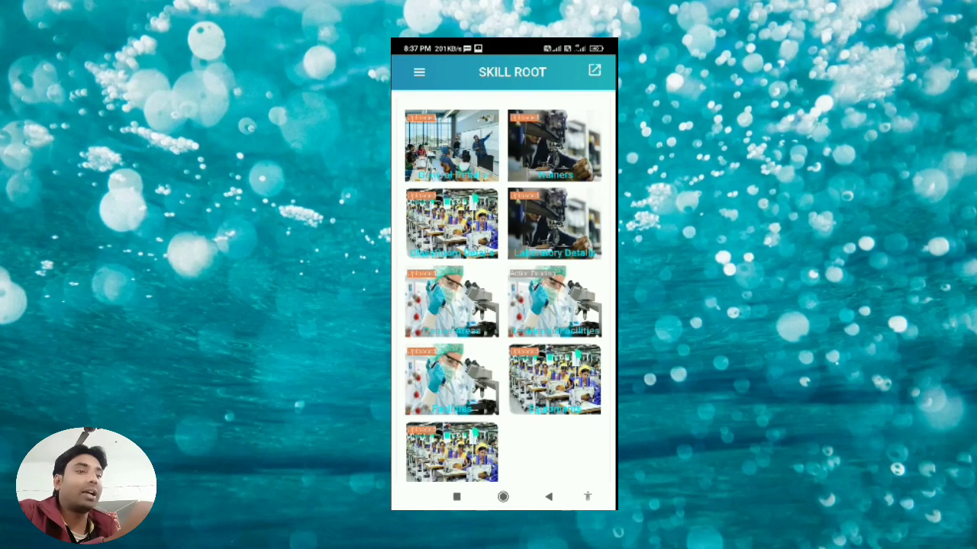
Step: Look over the upload status of all photo categories, from General Details down to the last tile
scroll(503, 285, down, 1)
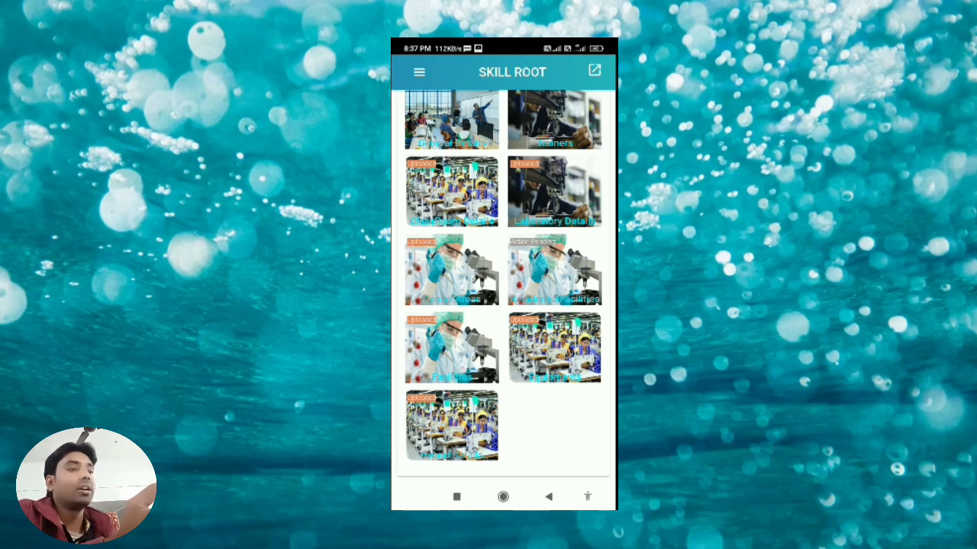
click(549, 497)
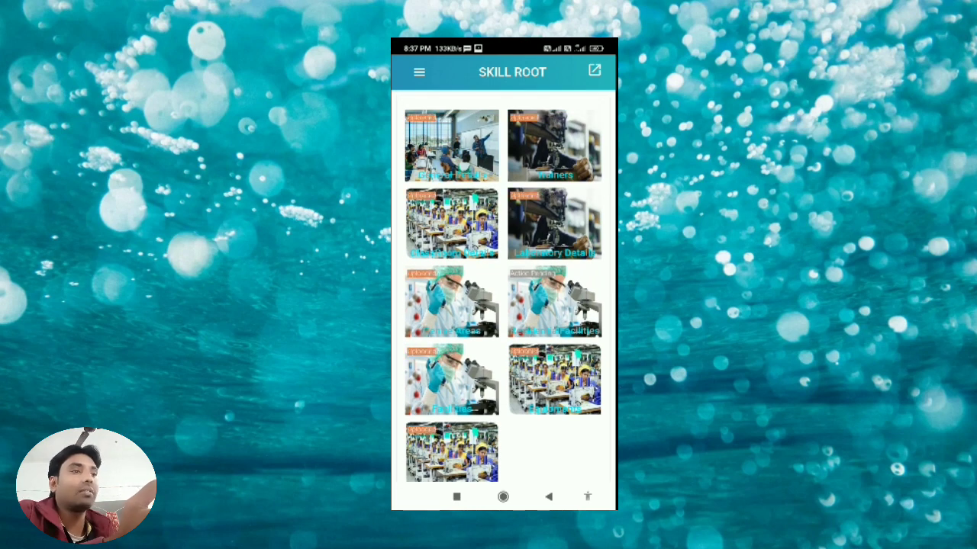
scroll(502, 285, down, 1)
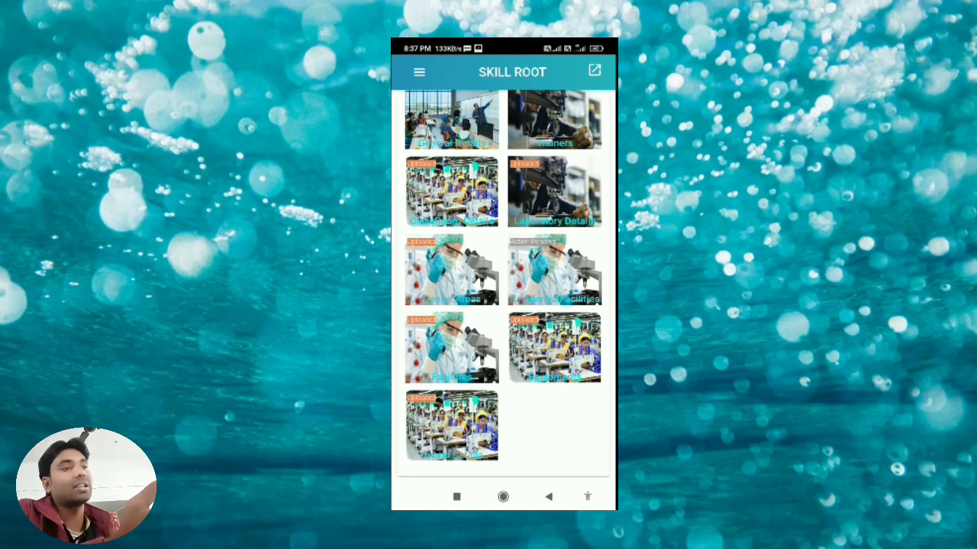
scroll(502, 285, up, 1)
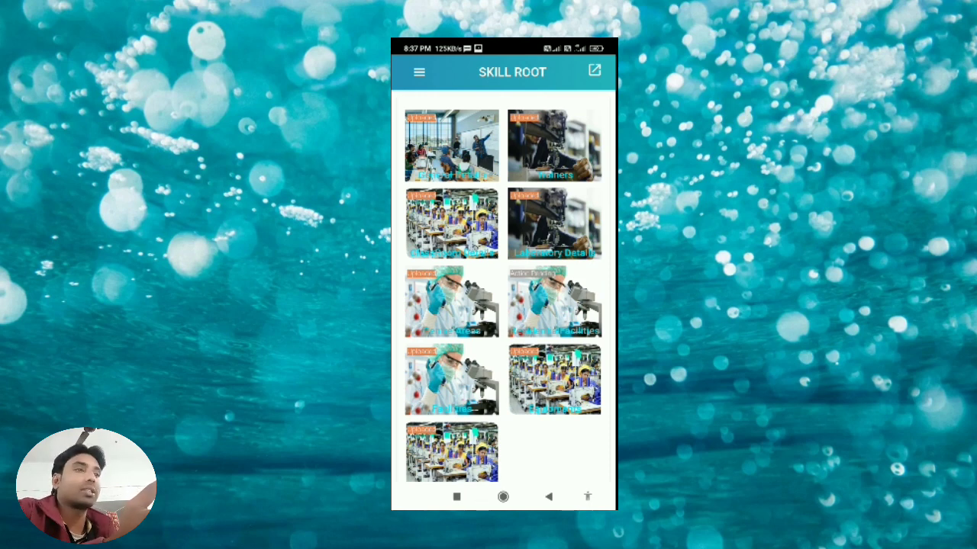
scroll(503, 285, down, 1)
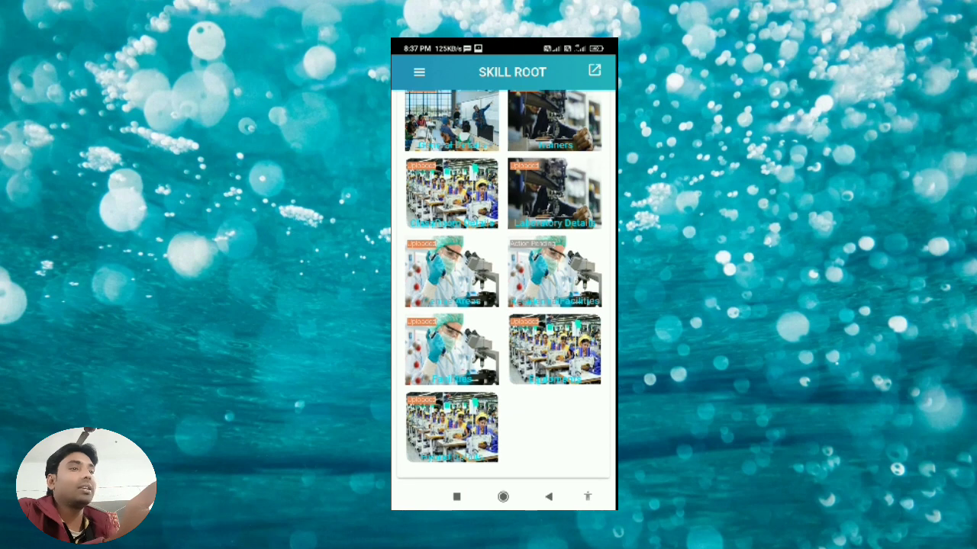
scroll(503, 286, up, 1)
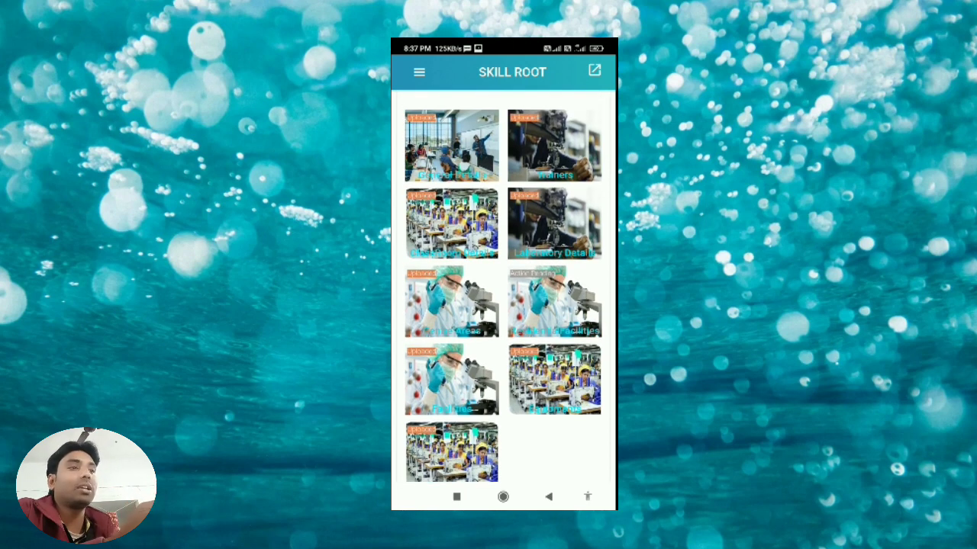
Step: Open the first trainer's record under Trainers and examine its document proof sections, from Aadhaar Card down to Experience certificate
click(555, 146)
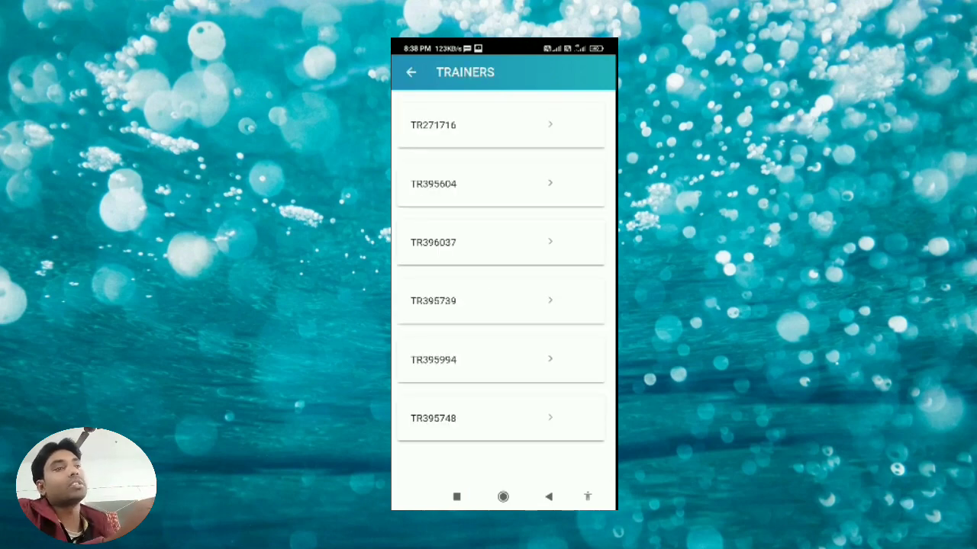
click(500, 124)
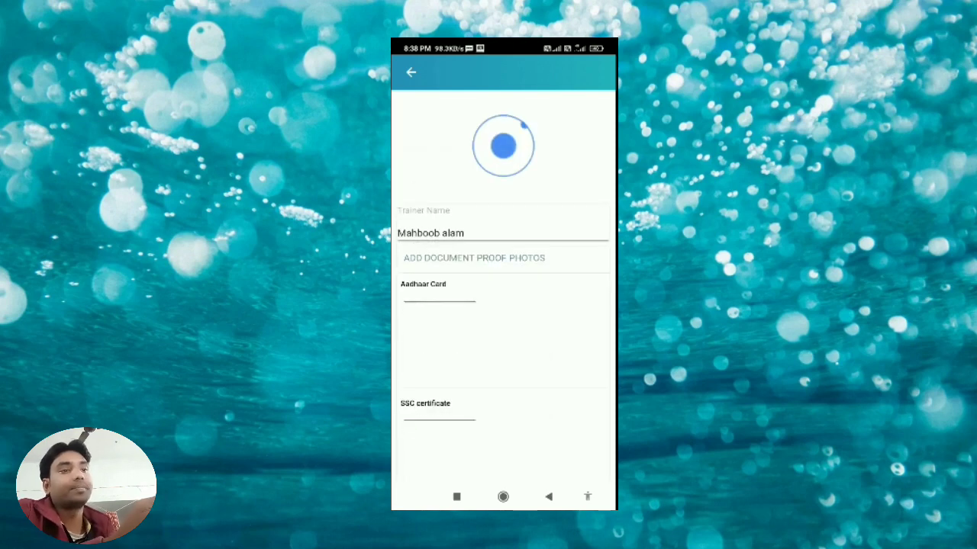
scroll(503, 290, down, 1)
scroll(503, 290, down, 3)
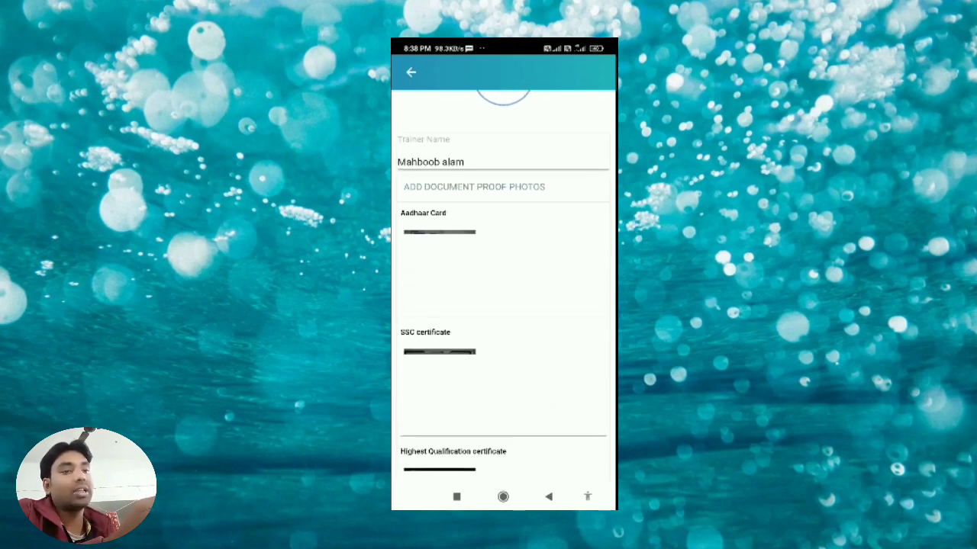
scroll(503, 290, down, 3)
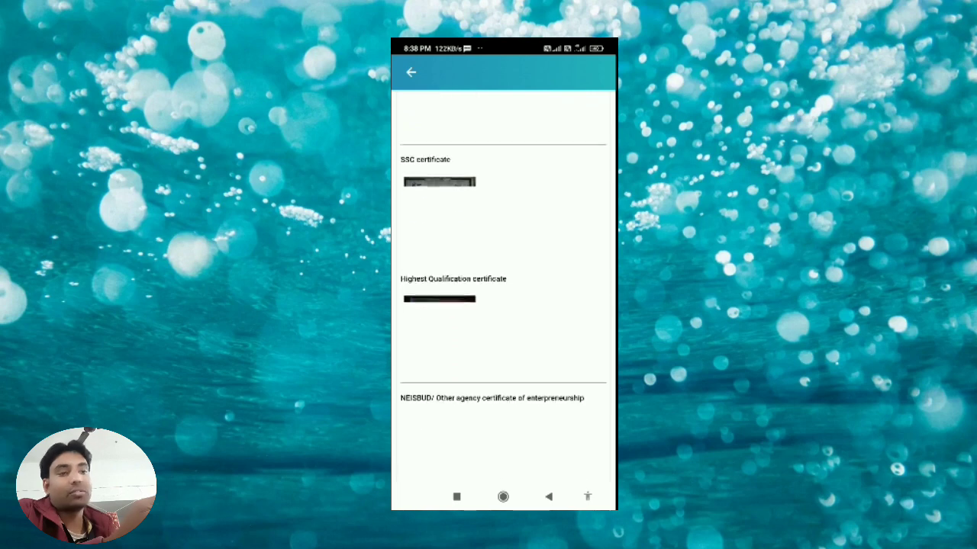
scroll(503, 290, down, 1)
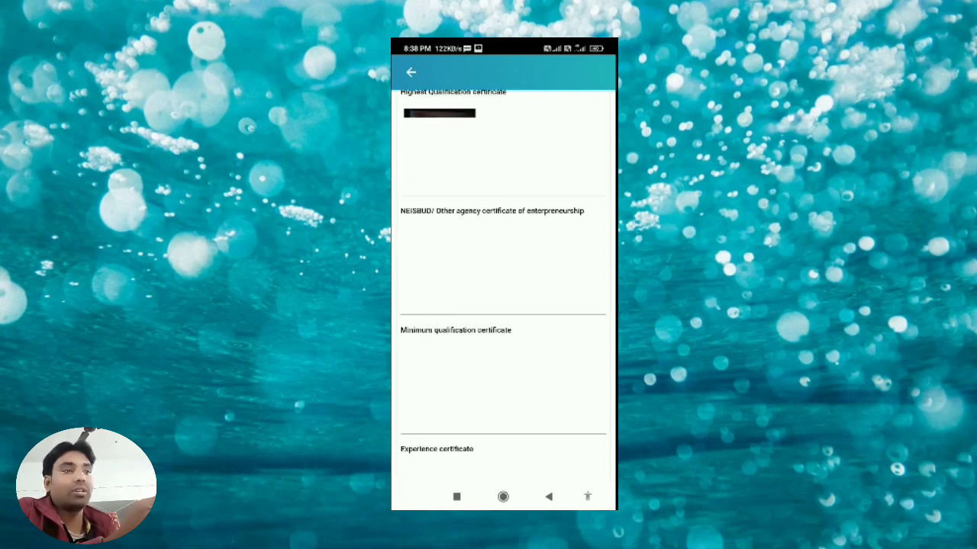
scroll(502, 289, down, 1)
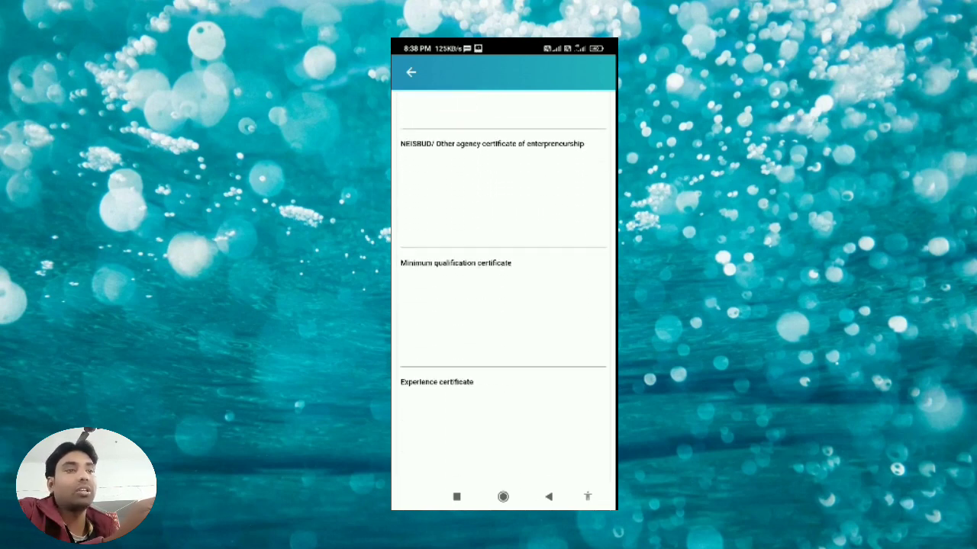
scroll(503, 290, down, 1)
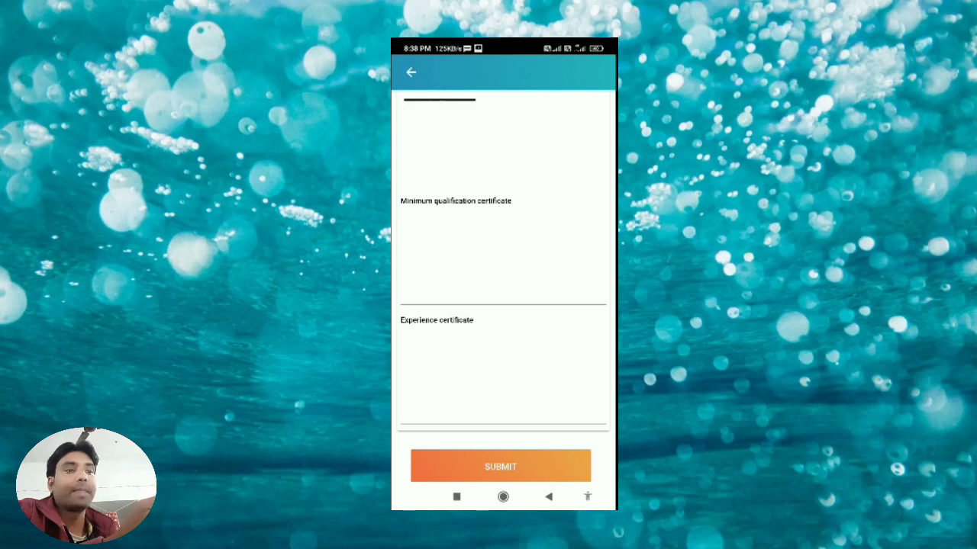
scroll(503, 290, down, 1)
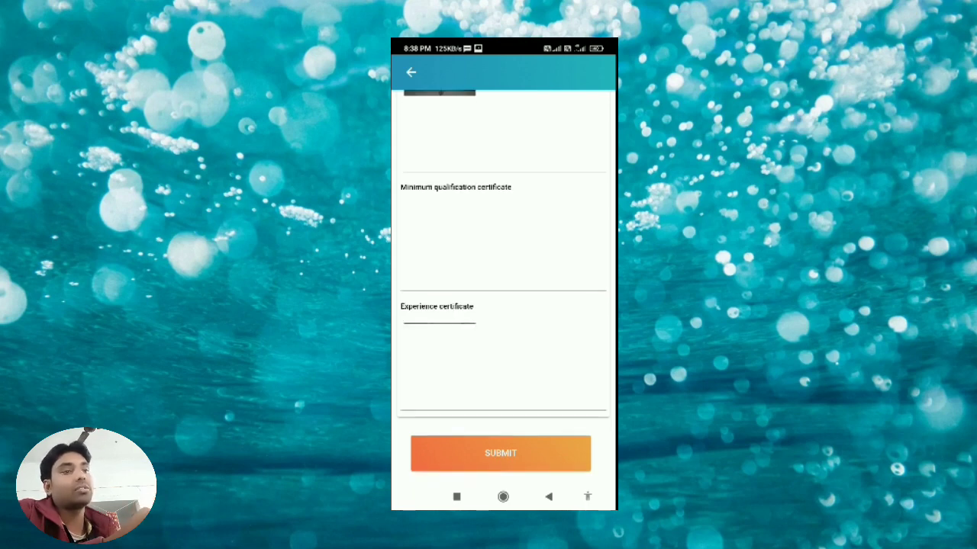
Step: Check the trainer's profile photo and loaded document photos, and return to the category overview
scroll(502, 290, up, 10)
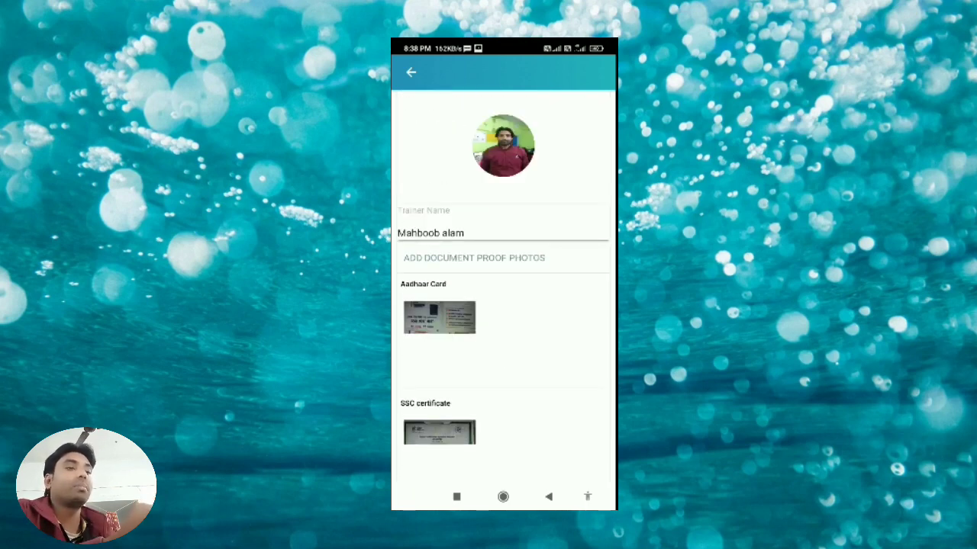
scroll(502, 290, down, 10)
scroll(503, 290, up, 10)
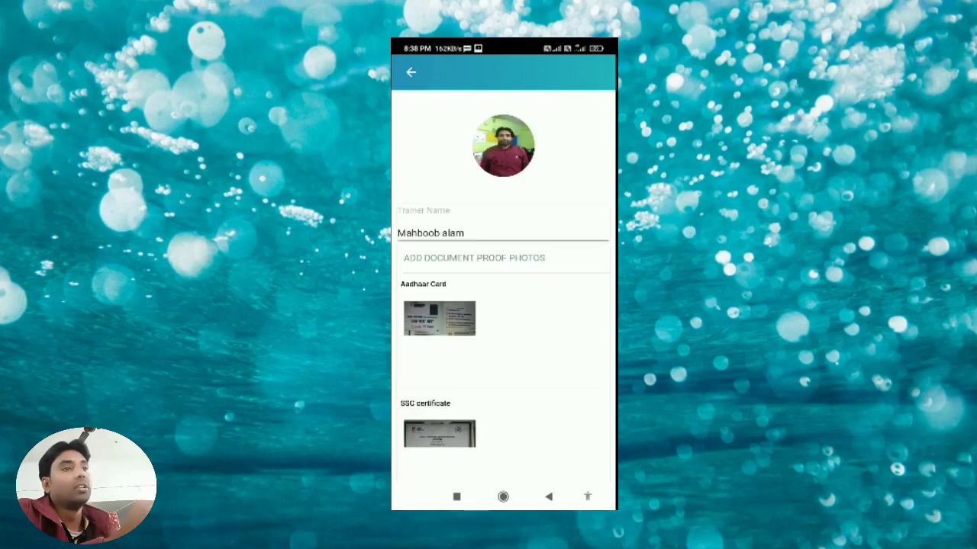
click(548, 496)
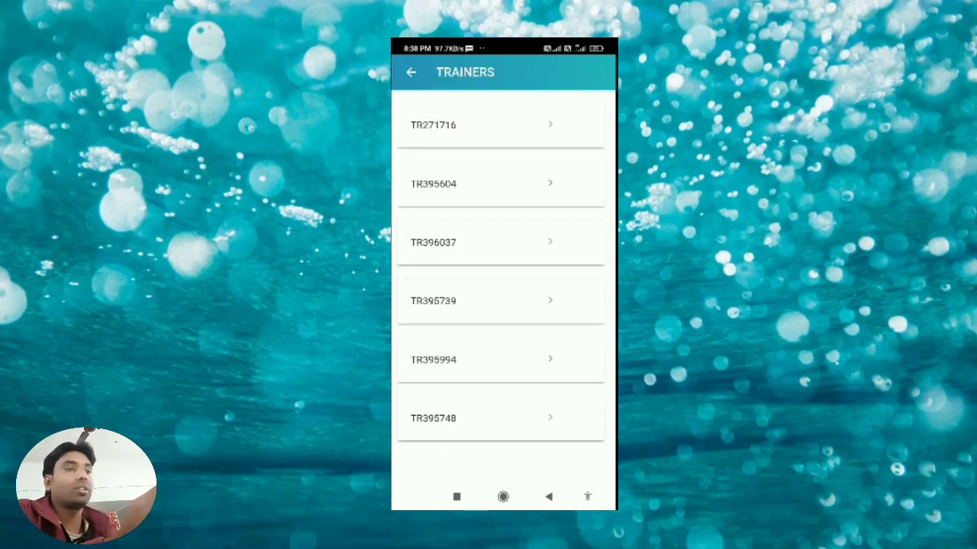
click(548, 497)
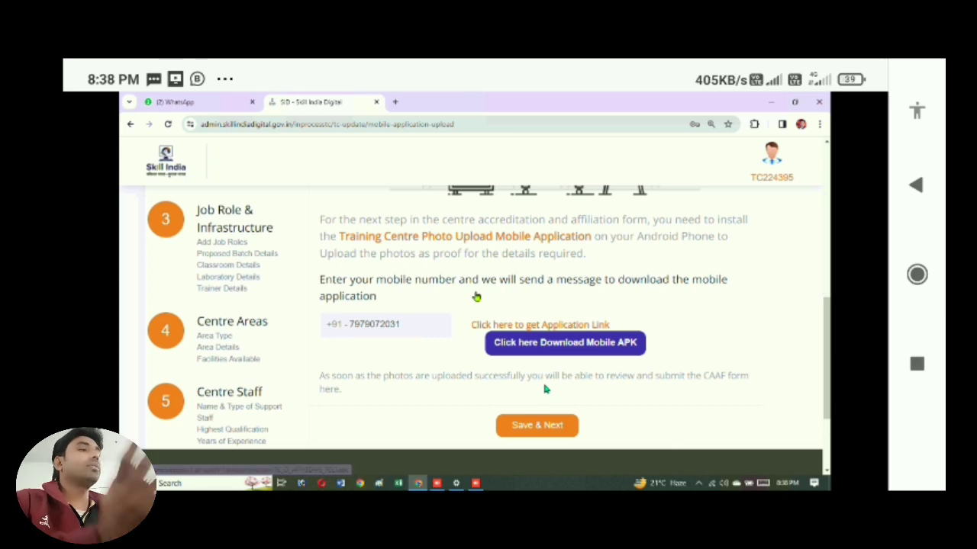
Step: Switch back to the CAAF form in the browser, save the mobile application upload page and proceed to the Declaration
scroll(544, 389, down, 2)
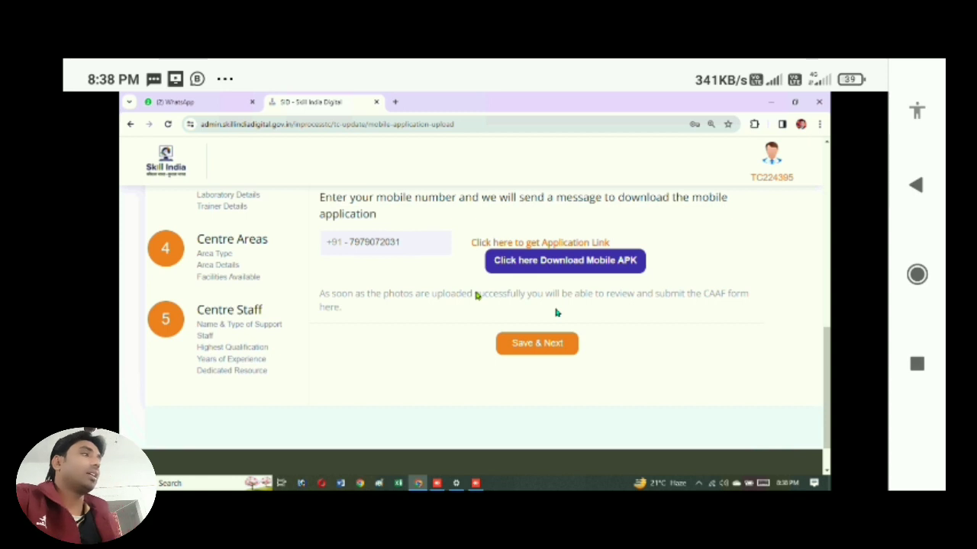
click(537, 343)
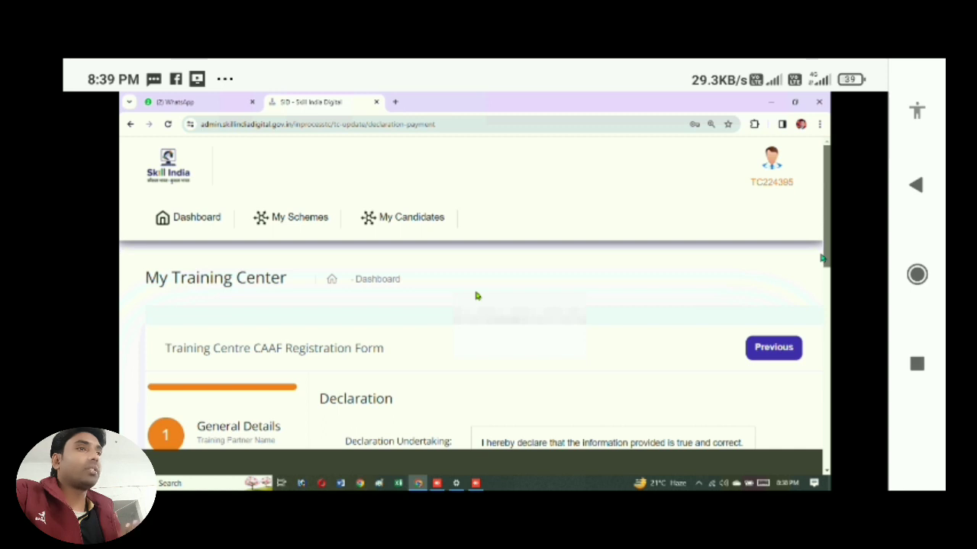
scroll(821, 260, down, 2)
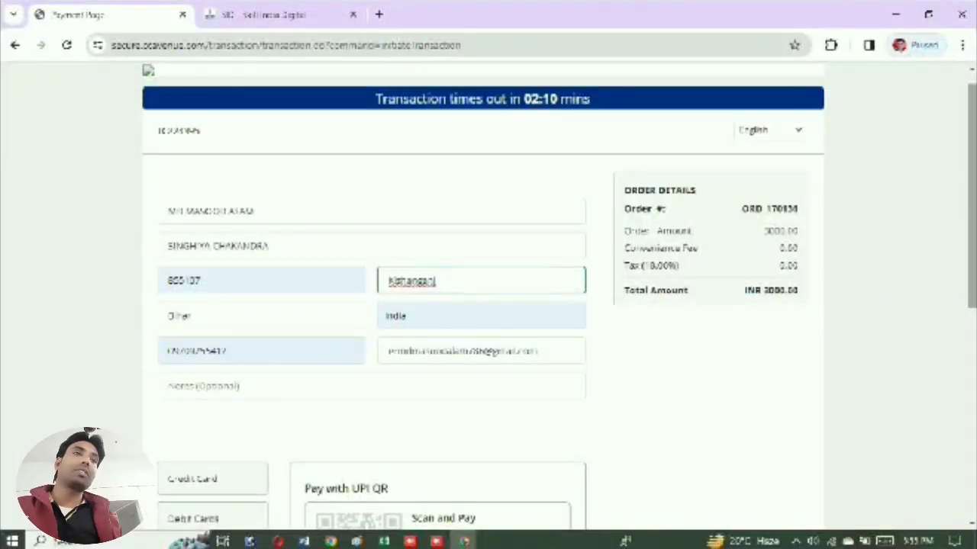
Step: Make the payment with the verified UPI ID on the CCAvenue page, and save the billing address in the browser
scroll(940, 438, down, 6)
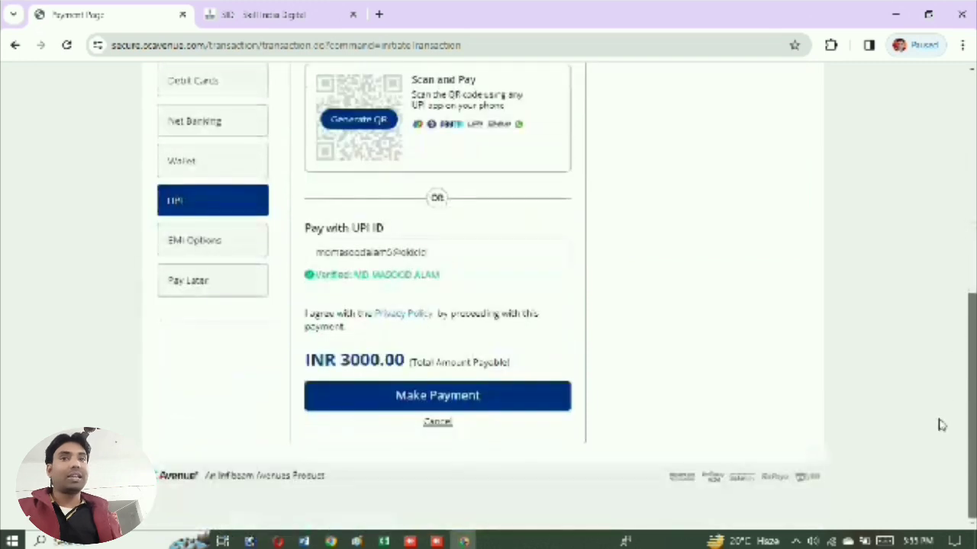
click(476, 402)
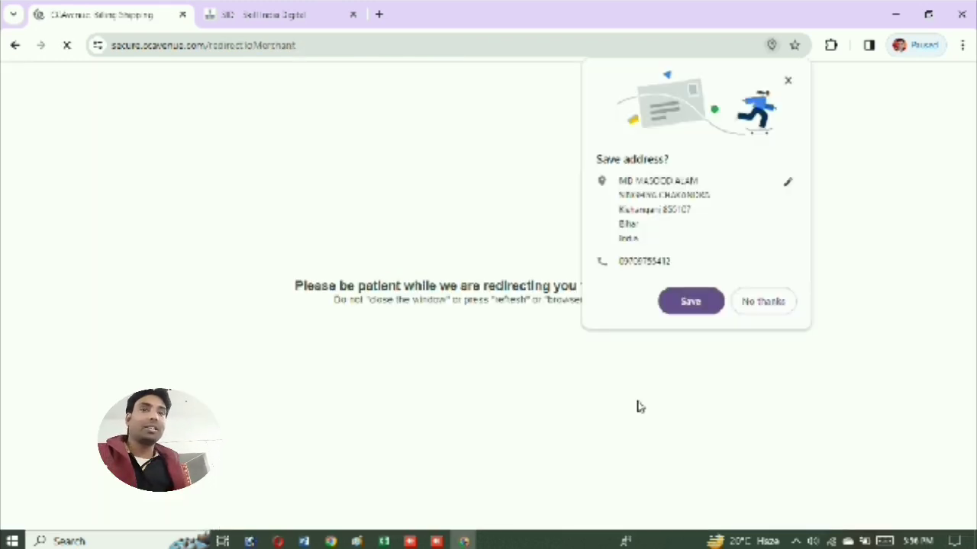
click(692, 300)
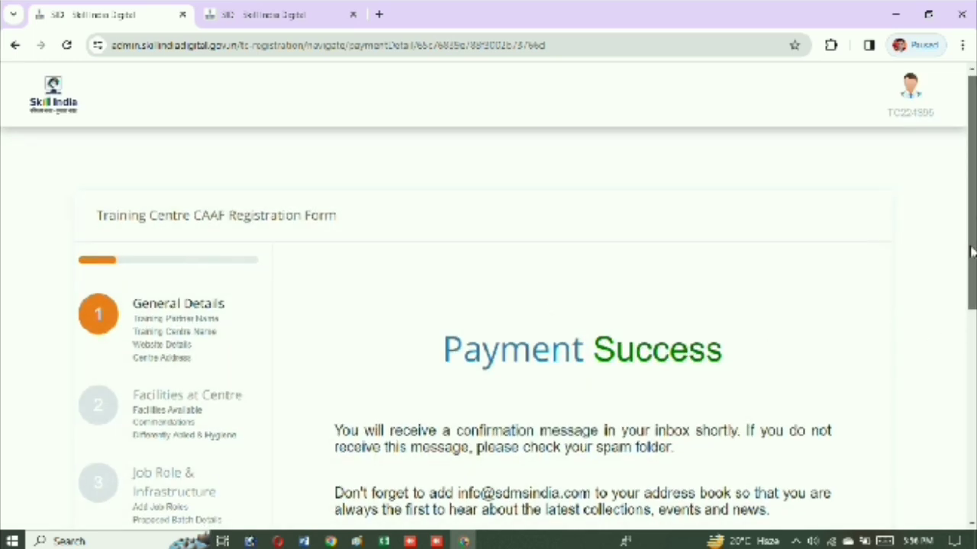
Step: Continue past the payment confirmation page to submit the CAAF application for approval
drag(972, 250, 970, 262)
scroll(971, 262, down, 3)
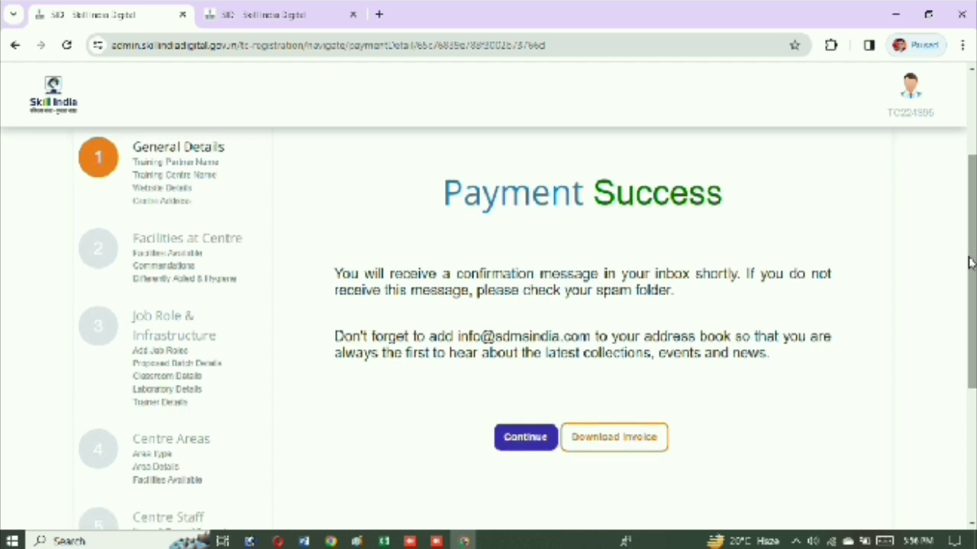
click(522, 437)
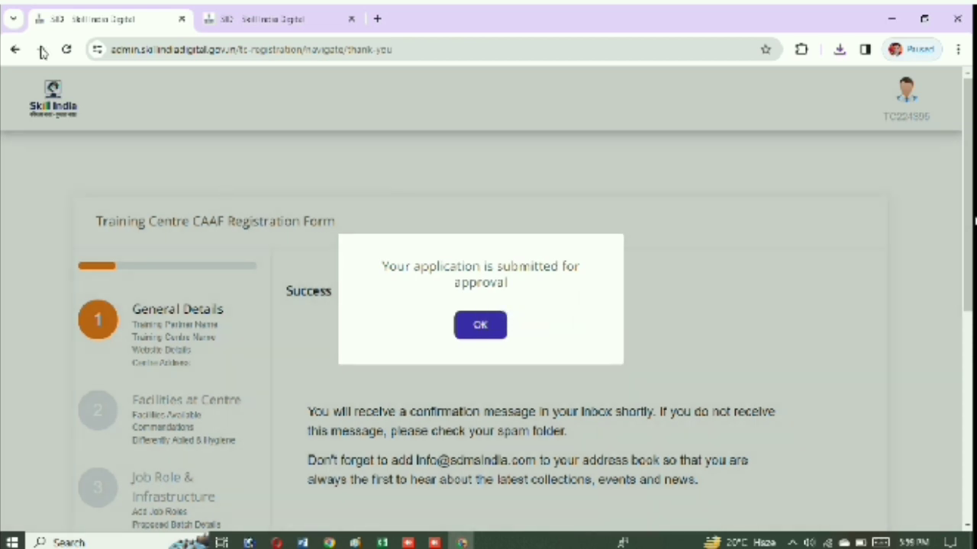
Step: Open Snipping Tool and capture a rectangular screenshot of the page showing the application submission message
click(53, 542)
text(snip)
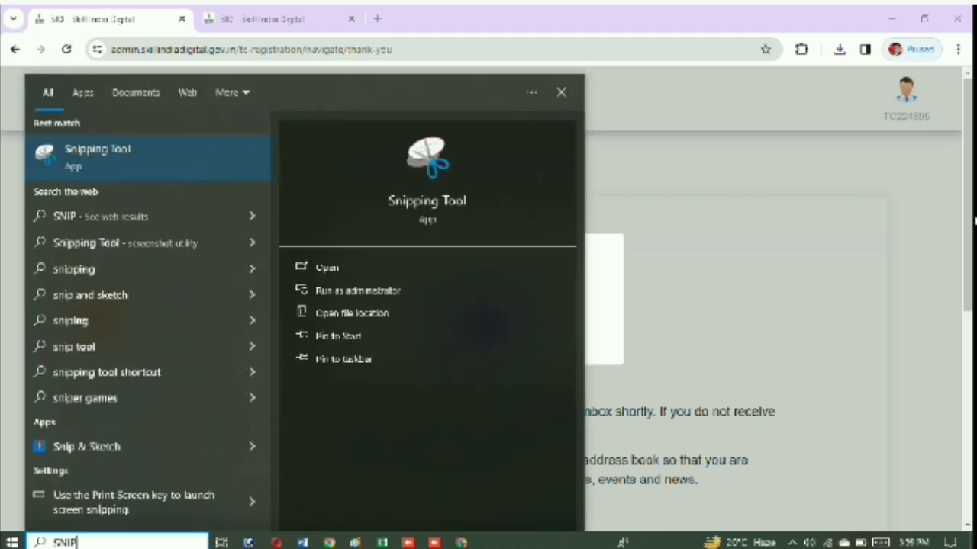
key(Return)
click(698, 44)
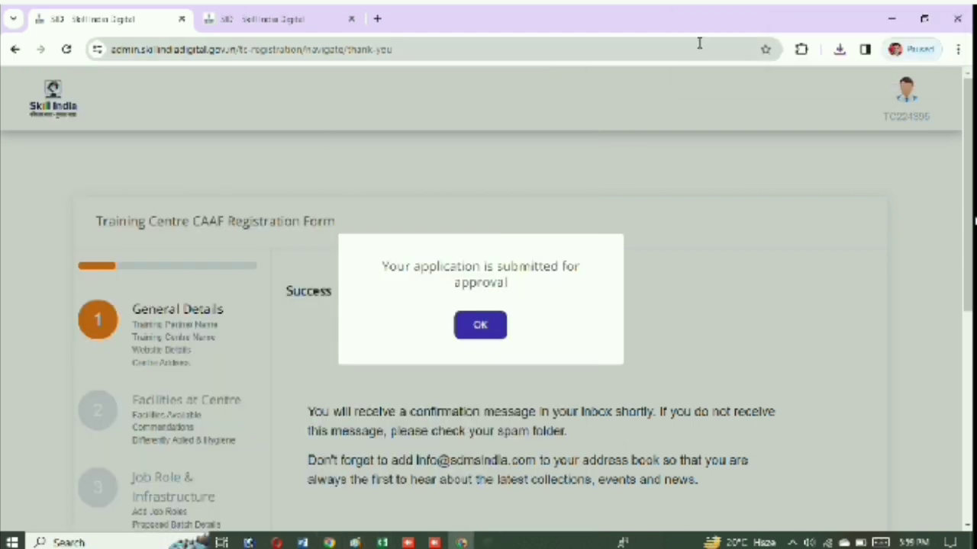
drag(13, 69, 843, 538)
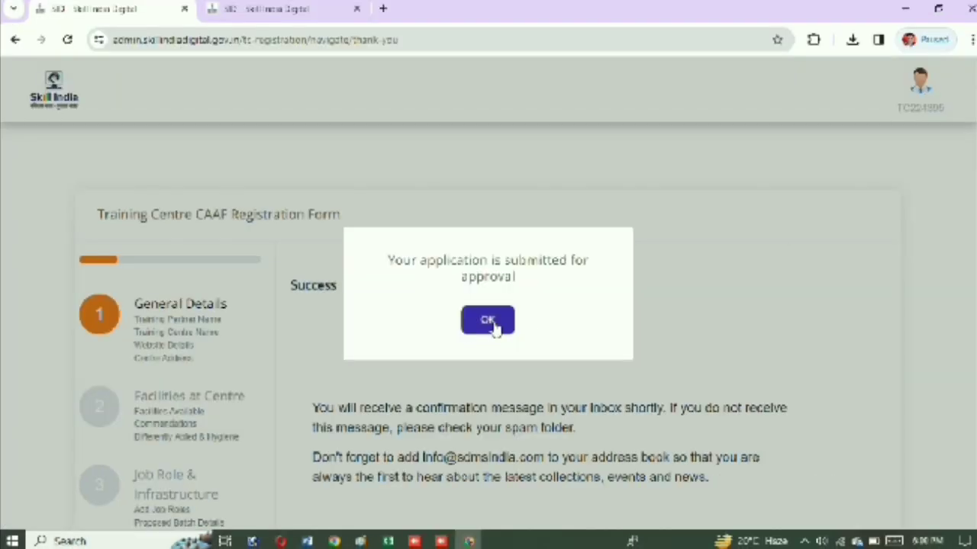
Step: Dismiss the application submission message and look over the Thank You page
click(489, 322)
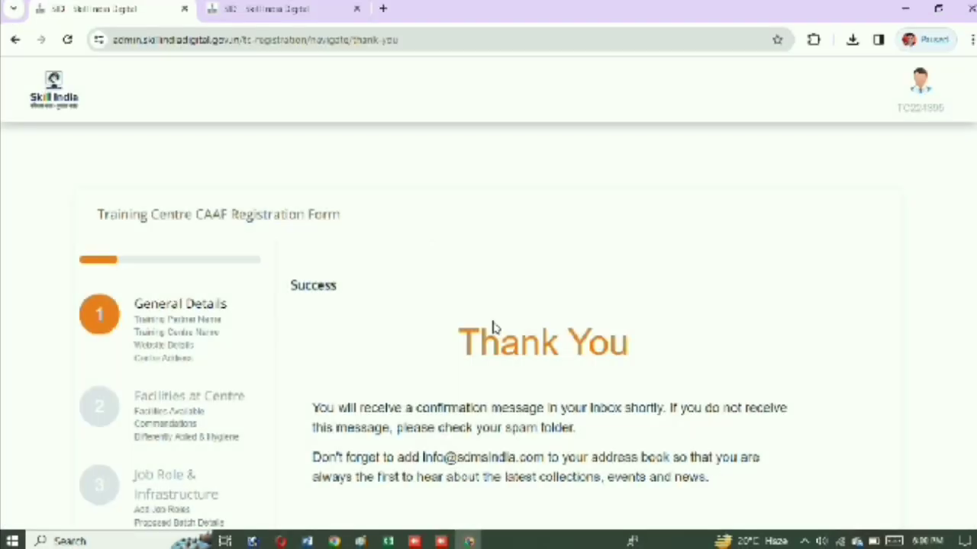
scroll(488, 326, down, 4)
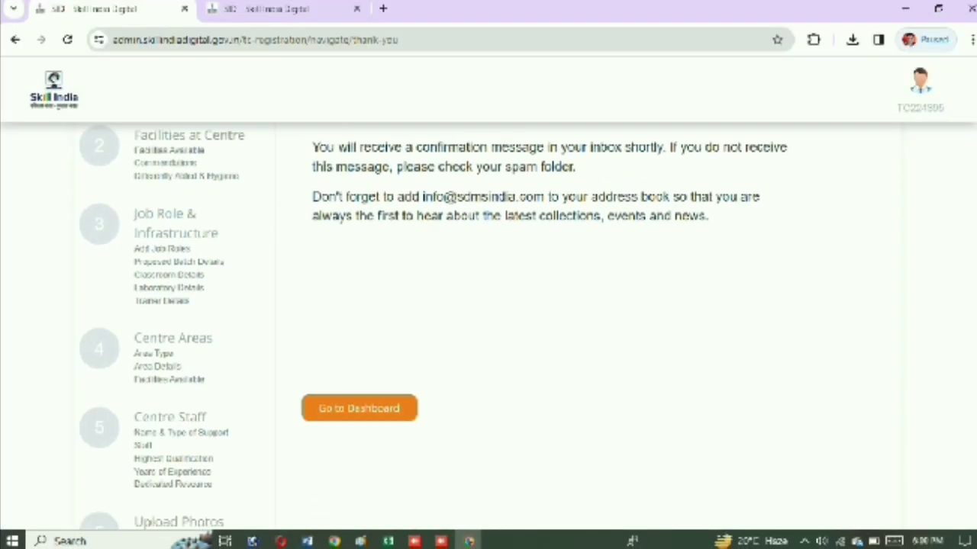
scroll(488, 326, up, 3)
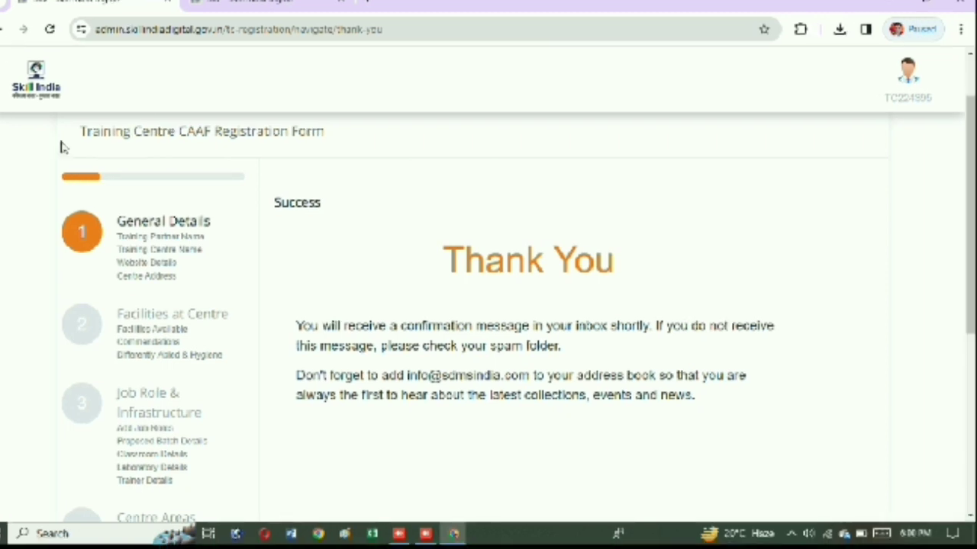
Step: Open Snipping Tool again and start a new snip of the Thank You page
click(73, 541)
text(SNI)
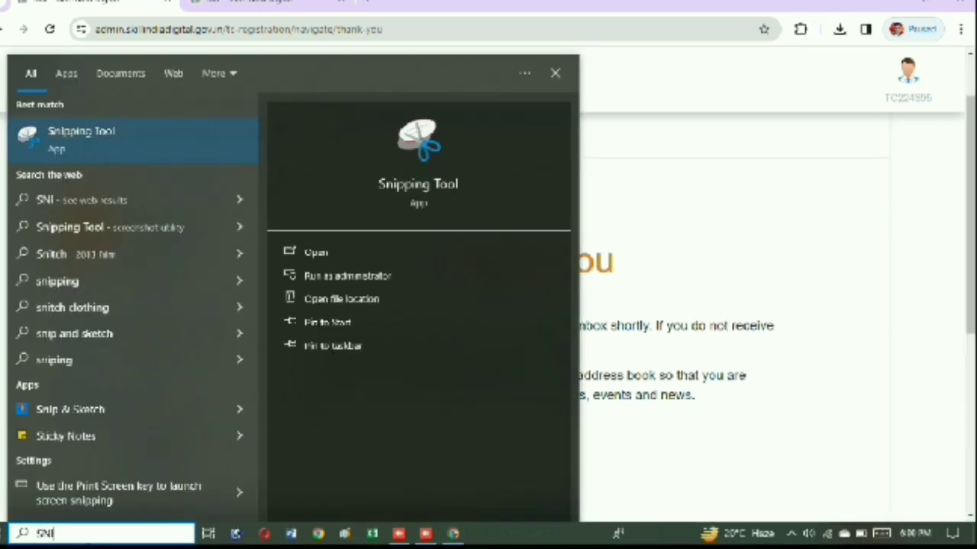
key(Return)
click(695, 25)
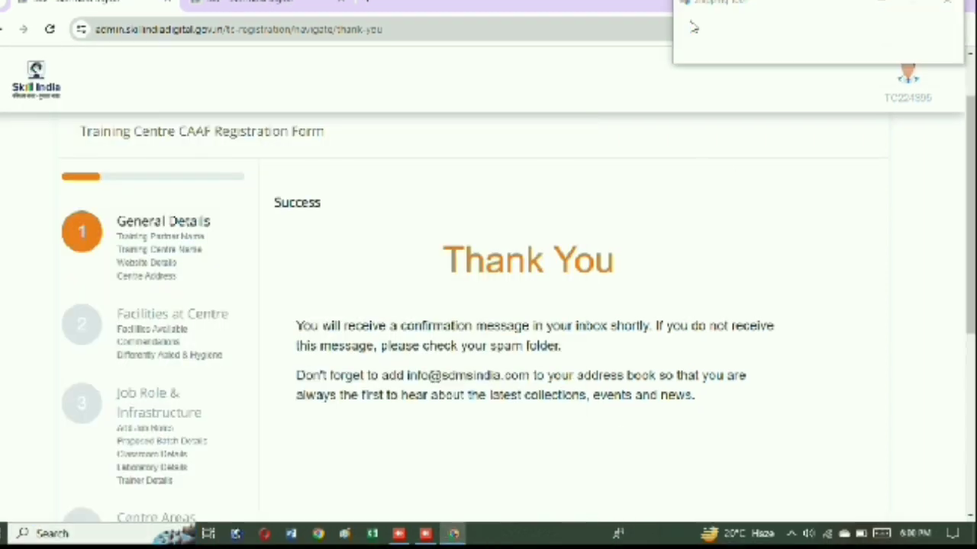